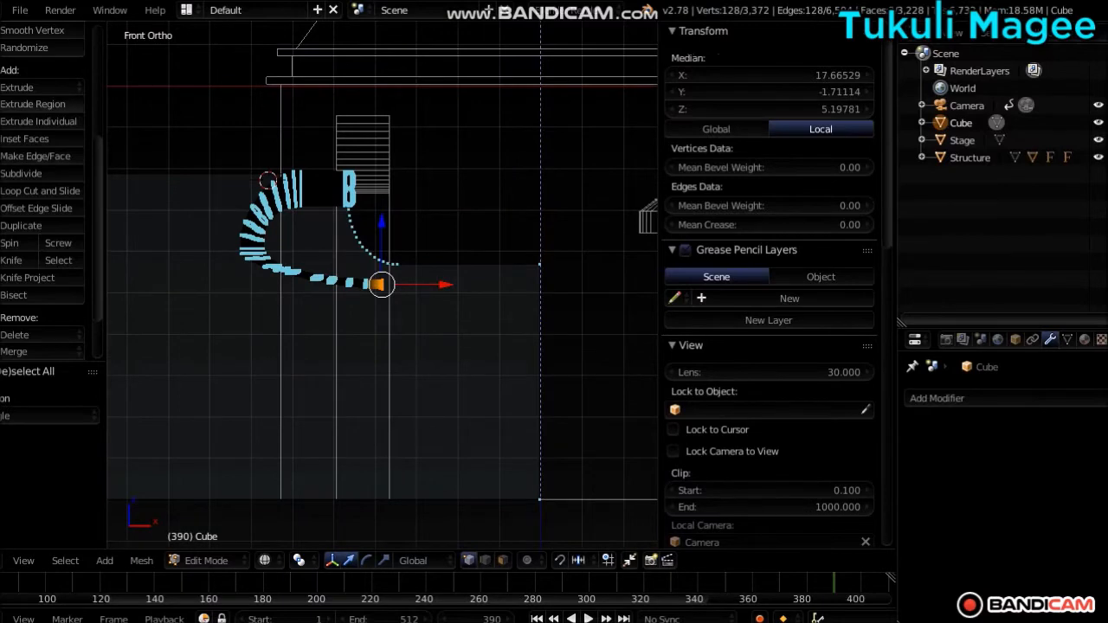
Step: Extrude the lower rail's end loop and move the new vertices about 6.785 units along X toward the rounded block
{"action": "key", "text": "e"}
{"action": "key", "text": "Return"}
{"action": "key", "text": "KP_0"}
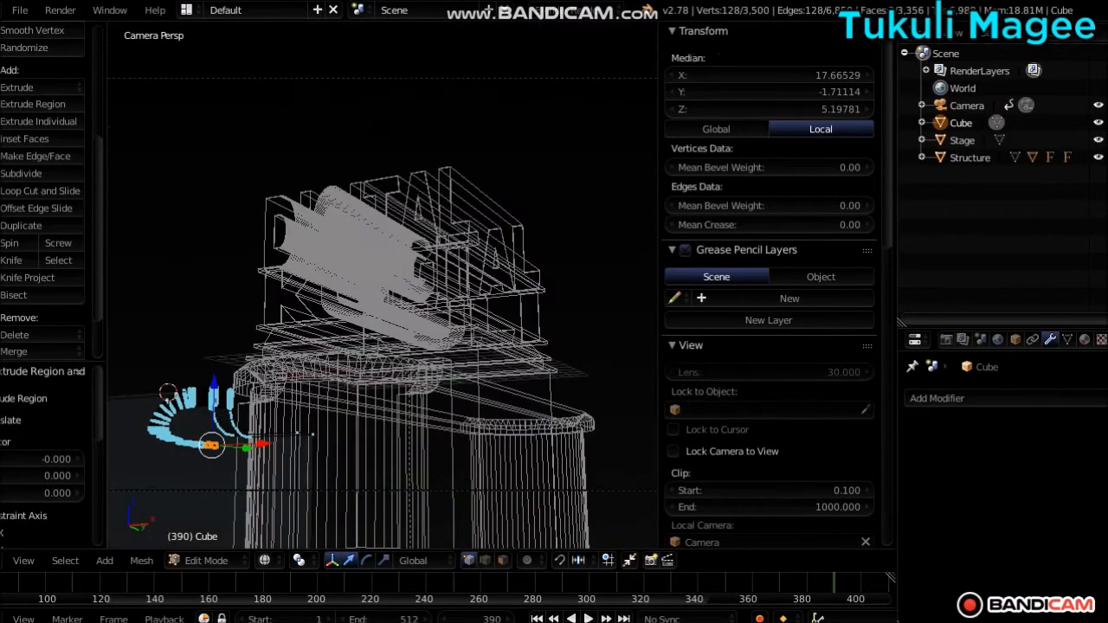
{"action": "scroll", "coordinate": [382, 285], "scroll_direction": "down", "scroll_amount": 3}
{"action": "key", "text": "KP_1"}
{"action": "scroll", "coordinate": [382, 285], "scroll_direction": "down", "scroll_amount": 3}
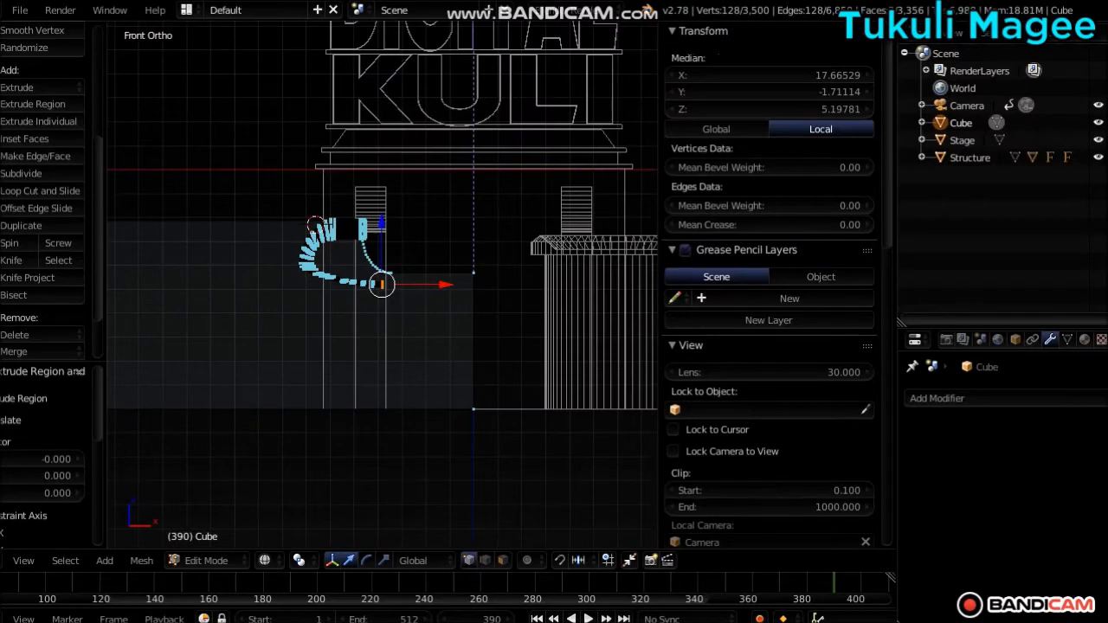
{"action": "key", "text": "g"}
{"action": "key", "text": "x"}
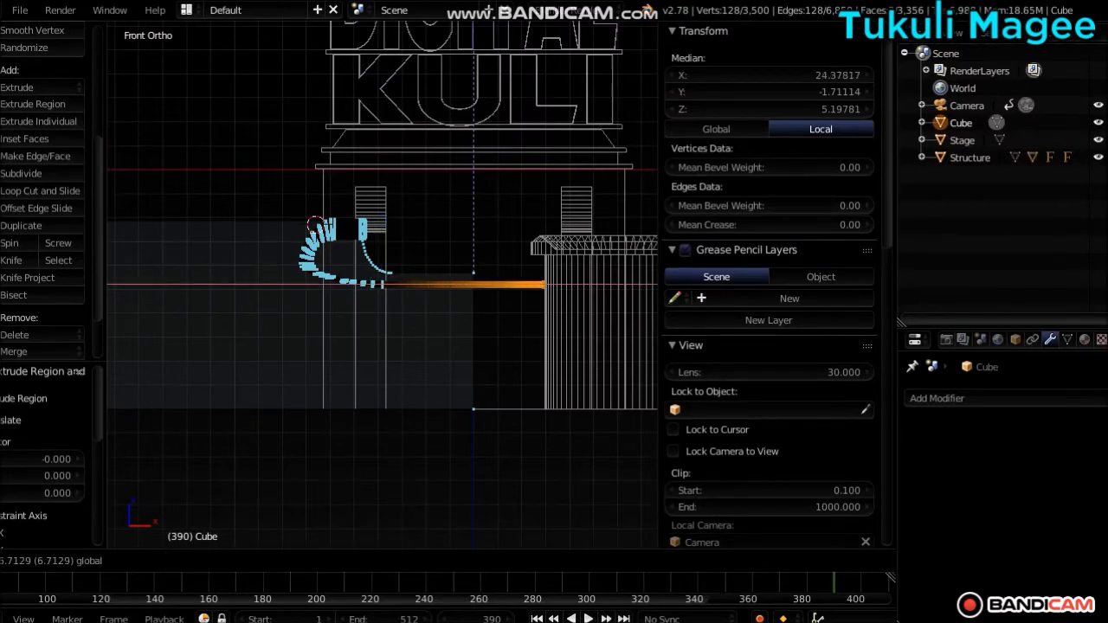
{"action": "key", "text": "Return"}
Step: Move the extruded rail end farther along X, past the near edge of the rounded block in top view
{"action": "key", "text": "KP_7"}
{"action": "key", "text": "KP_Decimal"}
{"action": "scroll", "coordinate": [382, 285], "scroll_direction": "down", "scroll_amount": 1}
{"action": "scroll", "coordinate": [382, 285], "scroll_direction": "down", "scroll_amount": 4}
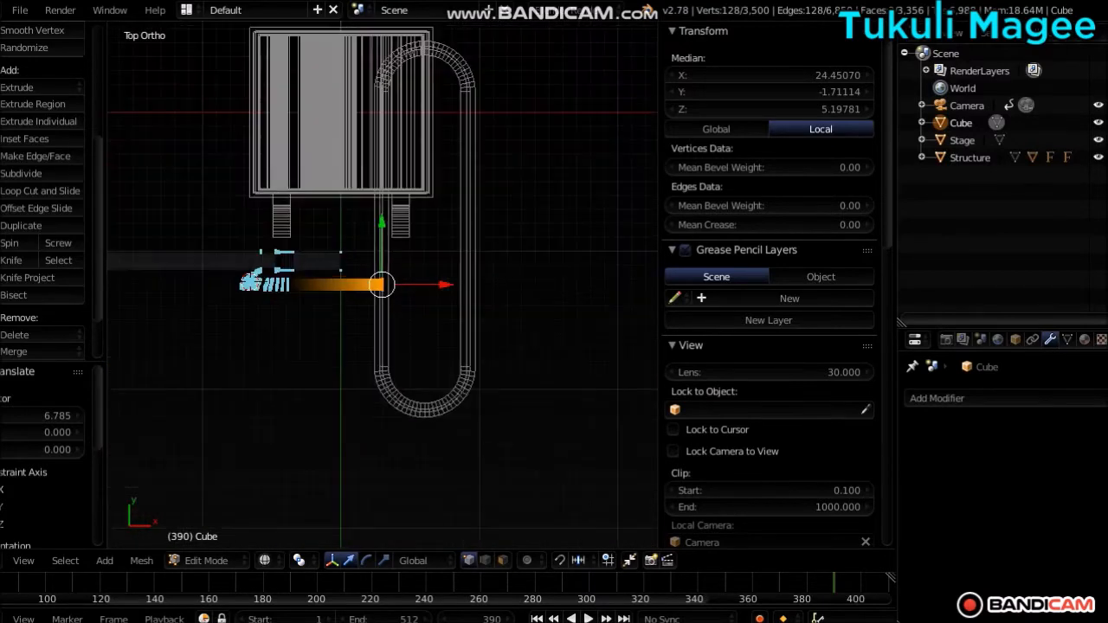
{"action": "key", "text": "g"}
{"action": "key", "text": "x"}
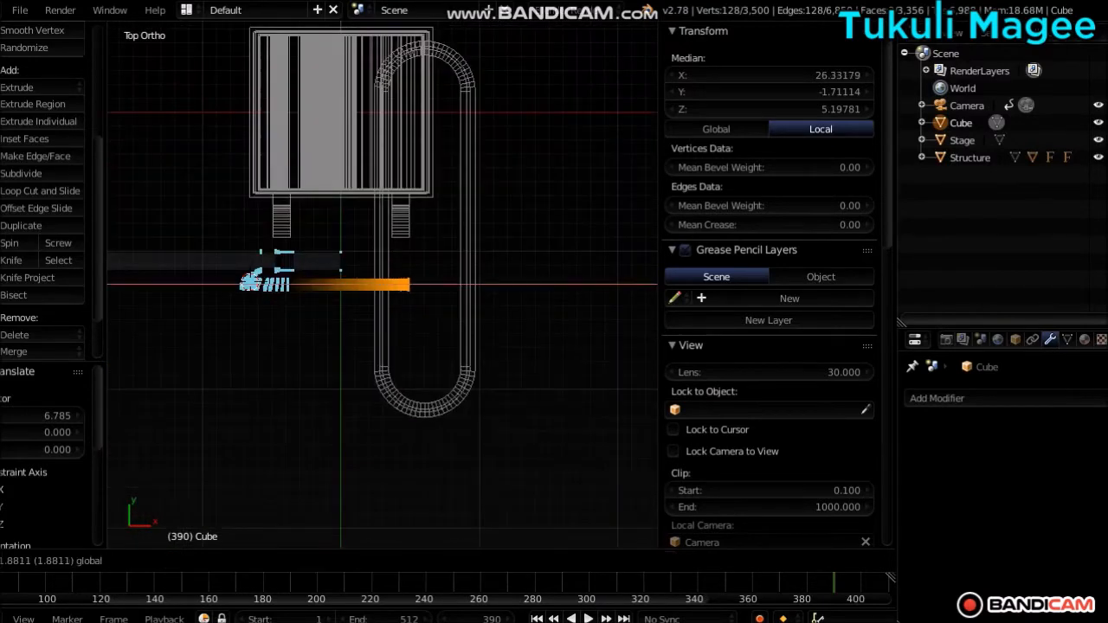
{"action": "key", "text": "Return"}
Step: Select the whole mesh except the wall's four far-end corner vertices and move it about -4.244 units along X
{"action": "key", "text": "KP_1"}
{"action": "key", "text": "a"}
{"action": "scroll", "coordinate": [381, 285], "scroll_direction": "down", "scroll_amount": 2}
{"action": "key", "text": "b"}
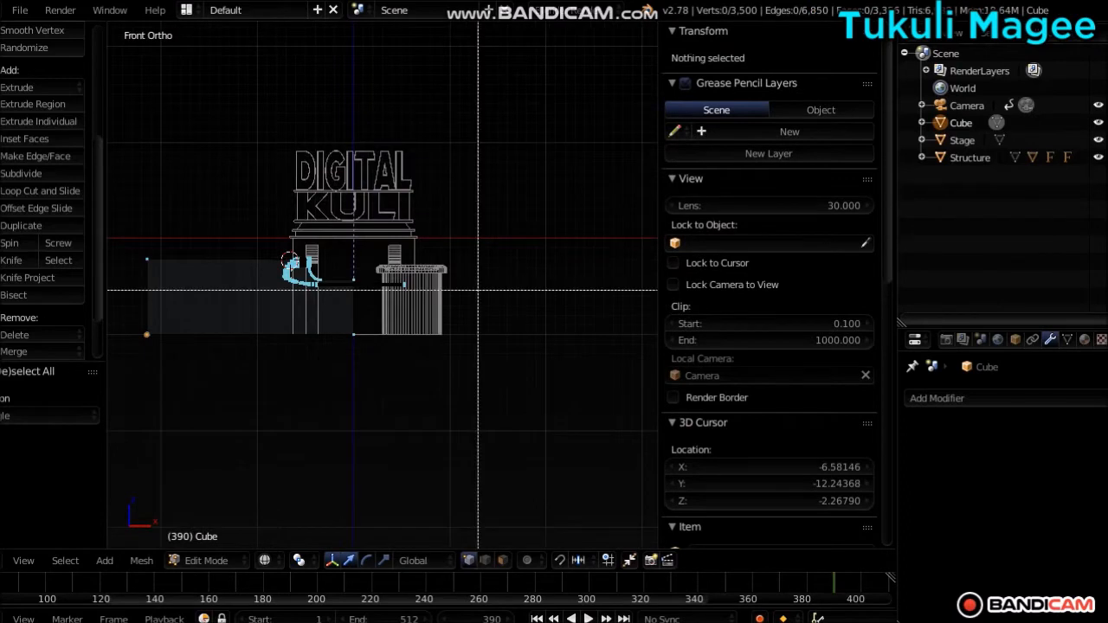
{"action": "left_click_drag", "start_coordinate": [233, 150], "coordinate": [439, 285]}
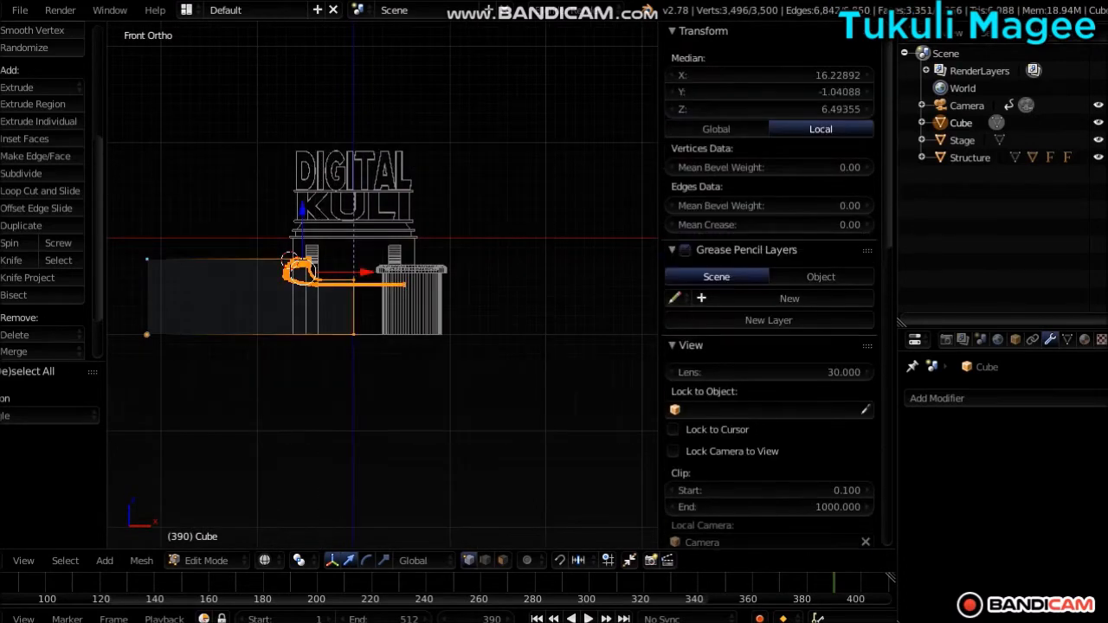
{"action": "key", "text": "g"}
{"action": "key", "text": "x"}
{"action": "key", "text": "Return"}
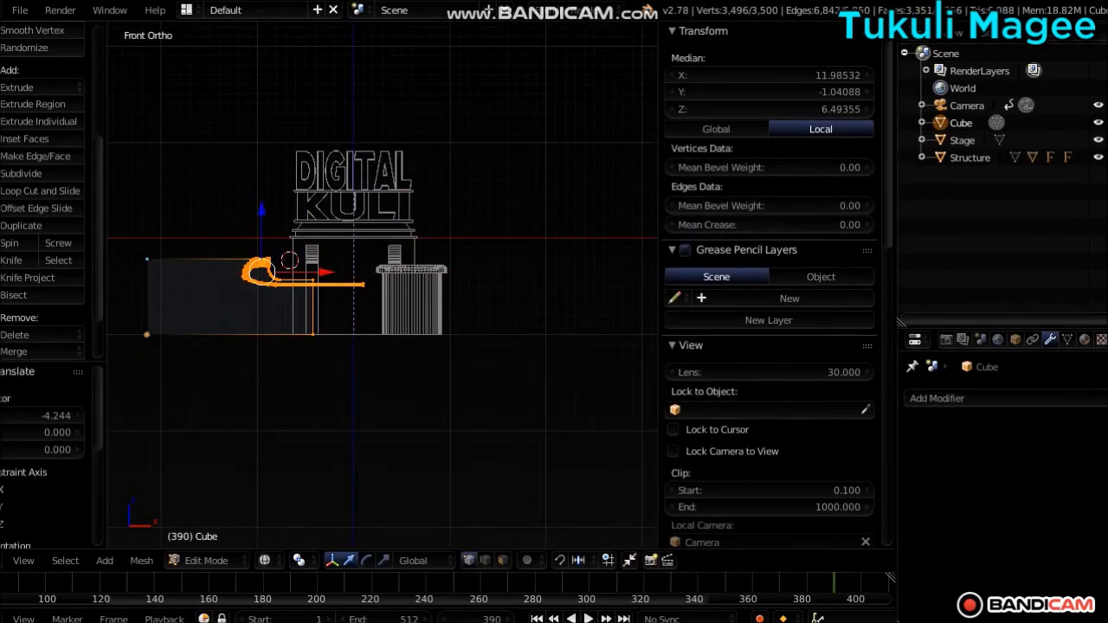
Step: Return to Object Mode and move the wall with its rail about 2.348 units along X
{"action": "left_click", "coordinate": [206, 560]}
{"action": "left_click", "coordinate": [210, 542]}
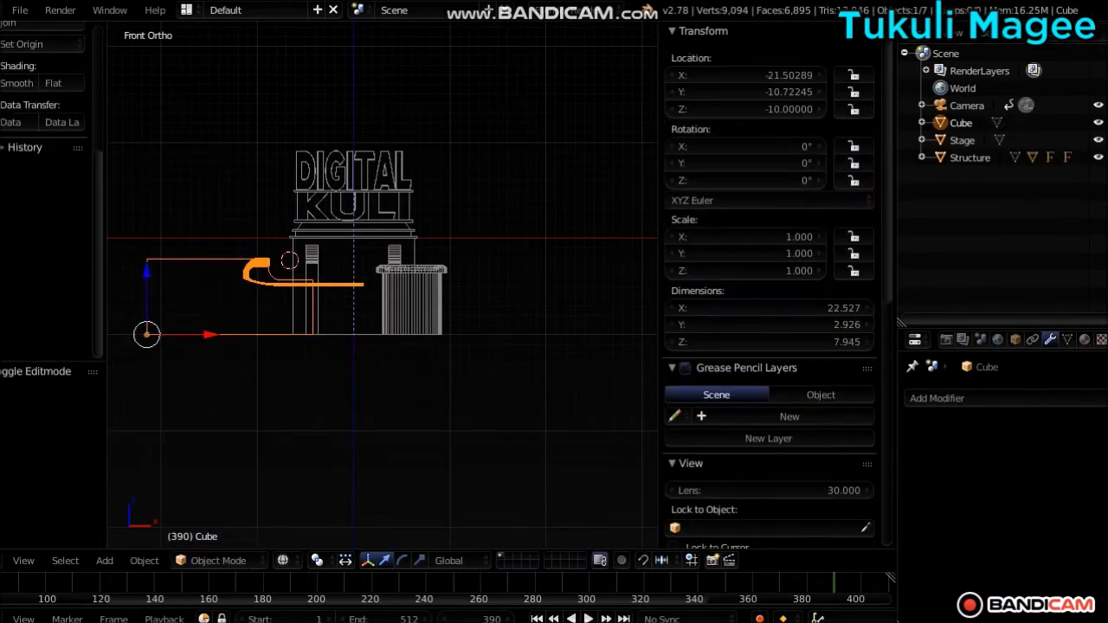
{"action": "key", "text": "g"}
{"action": "key", "text": "x"}
{"action": "key", "text": "Return"}
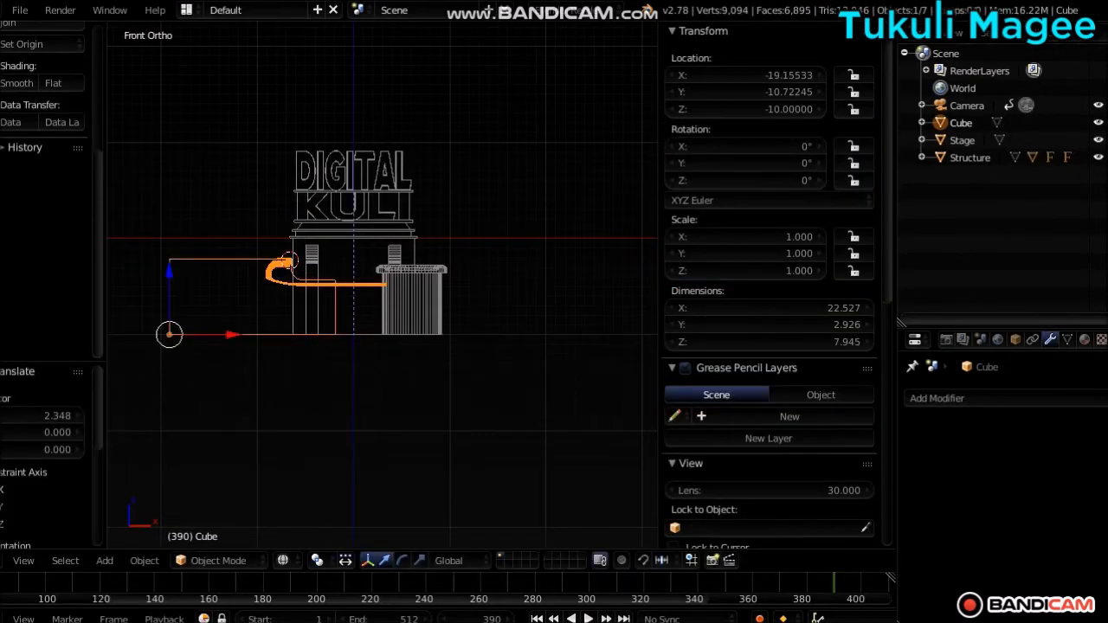
Step: Move the wall object about 0.762 units along Y, closer to the main structure in the side view
{"action": "key", "text": "KP_0"}
{"action": "scroll", "coordinate": [382, 285], "scroll_direction": "up", "scroll_amount": 2}
{"action": "key", "text": "KP_7"}
{"action": "key", "text": "KP_3"}
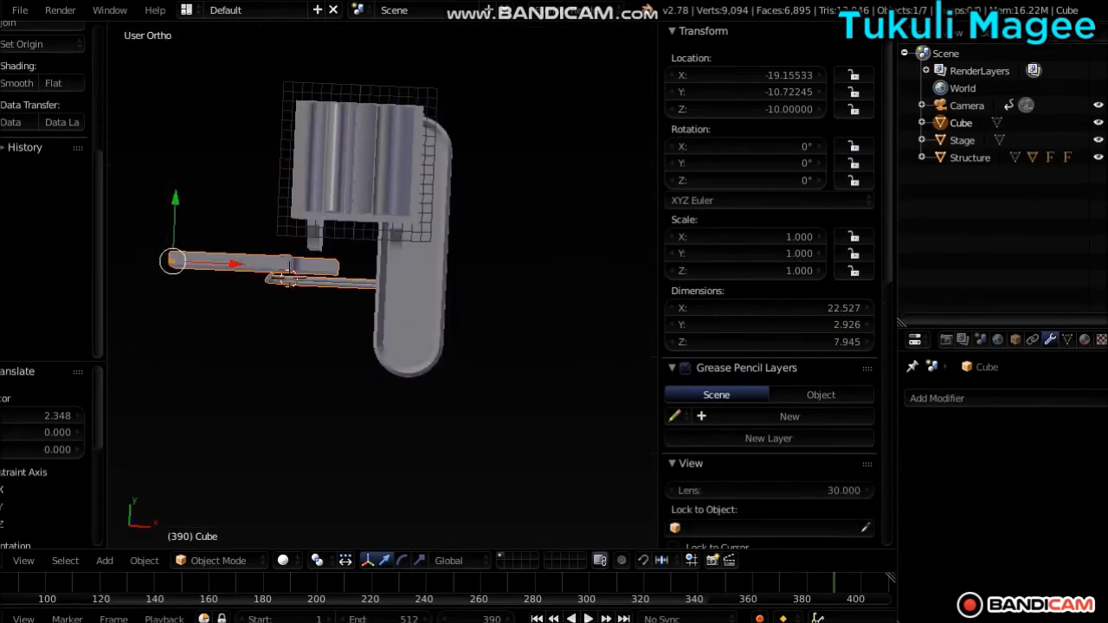
{"action": "key", "text": "z"}
{"action": "scroll", "coordinate": [383, 286], "scroll_direction": "up", "scroll_amount": 2}
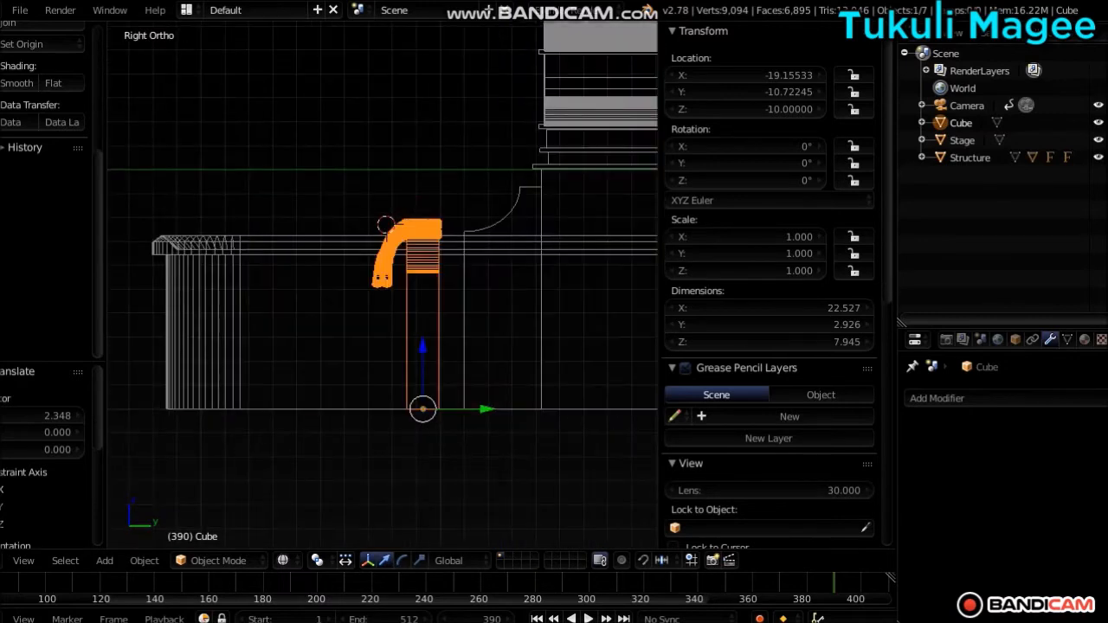
{"action": "key", "text": "g"}
{"action": "key", "text": "y"}
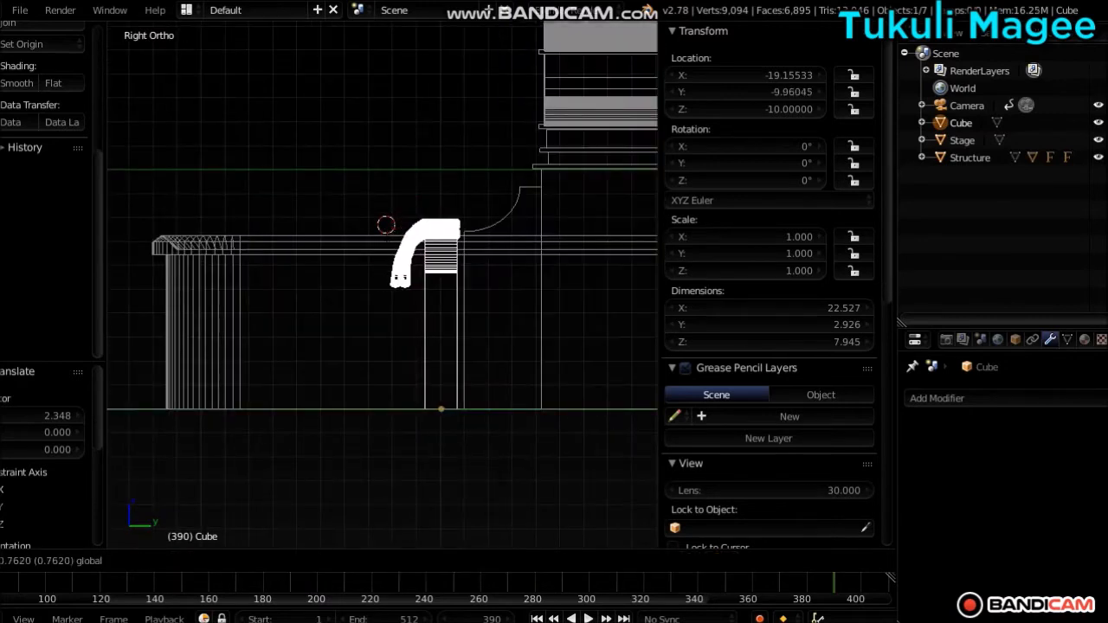
{"action": "key", "text": "Return"}
Step: In Edit Mode, select the upper rail's end loop and move it about -11.370 units along X to the wall's far end
{"action": "left_click", "coordinate": [206, 561]}
{"action": "left_click", "coordinate": [207, 521]}
{"action": "key", "text": "a"}
{"action": "key", "text": "z"}
{"action": "mouse_move", "coordinate": [390, 370]}
{"action": "middle_mouse_down"}
{"action": "mouse_move", "coordinate": [487, 448]}
{"action": "mouse_move", "coordinate": [876, 447]}
{"action": "middle_mouse_up"}
{"action": "key", "text": "KP_7"}
{"action": "key", "text": "z"}
{"action": "scroll", "coordinate": [382, 283], "scroll_direction": "up", "scroll_amount": 1}
{"action": "key", "text": "b"}
{"action": "left_click_drag", "start_coordinate": [417, 132], "coordinate": [552, 219]}
{"action": "key", "text": "g"}
{"action": "key", "text": "x"}
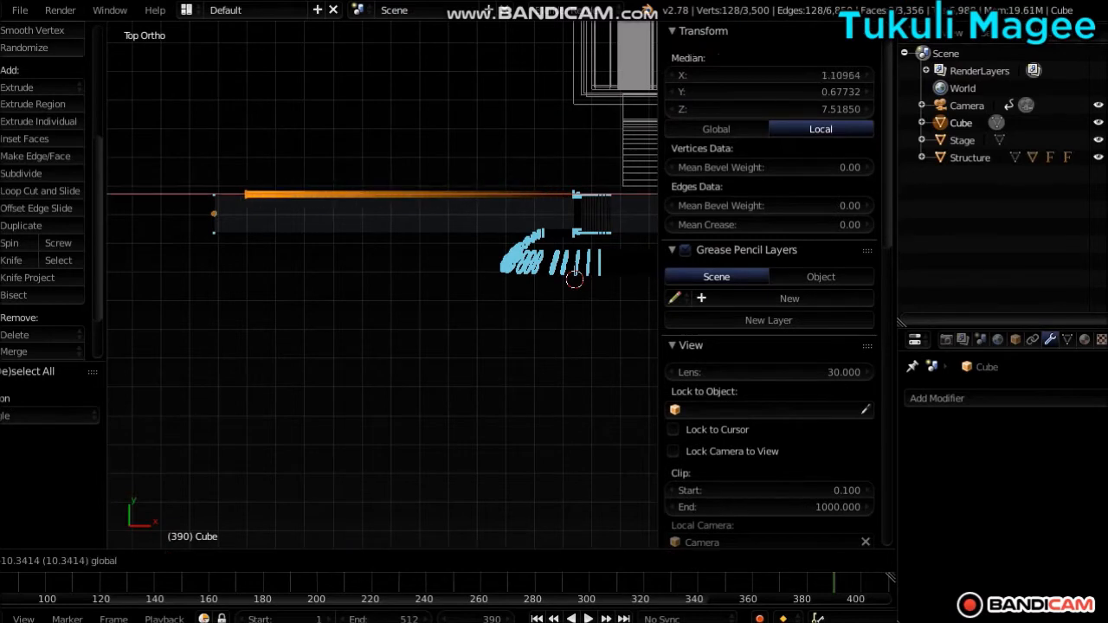
{"action": "key", "text": "Return"}
Step: Nudge the upper rail's end about -0.075 units along X so it lies flush with the wall's end face
{"action": "key", "text": "KP_Decimal"}
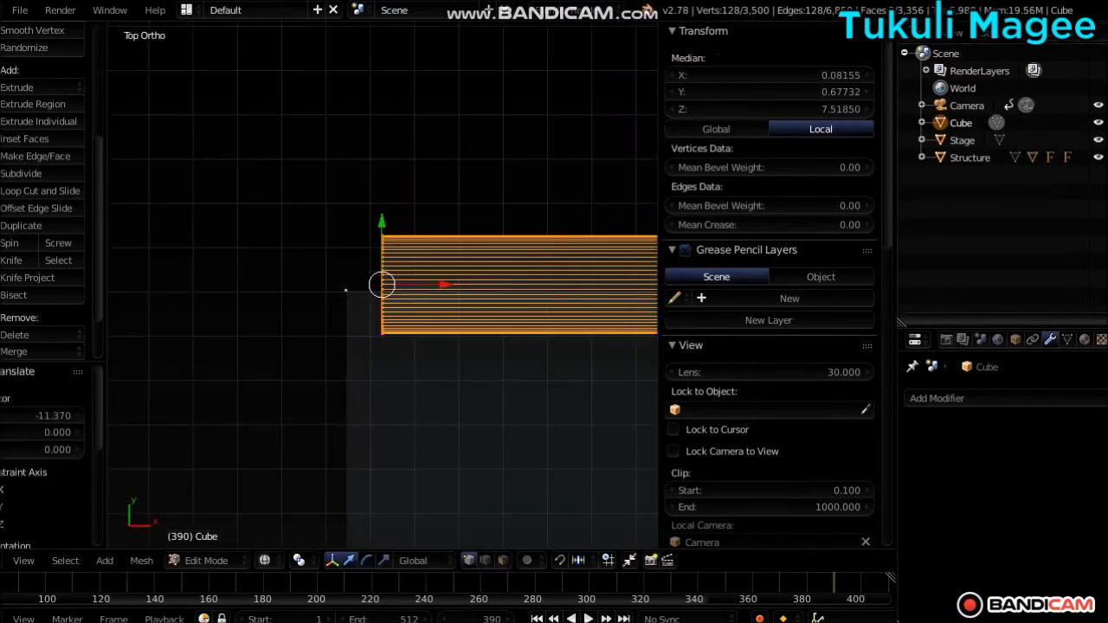
{"action": "key", "text": "g"}
{"action": "key", "text": "x"}
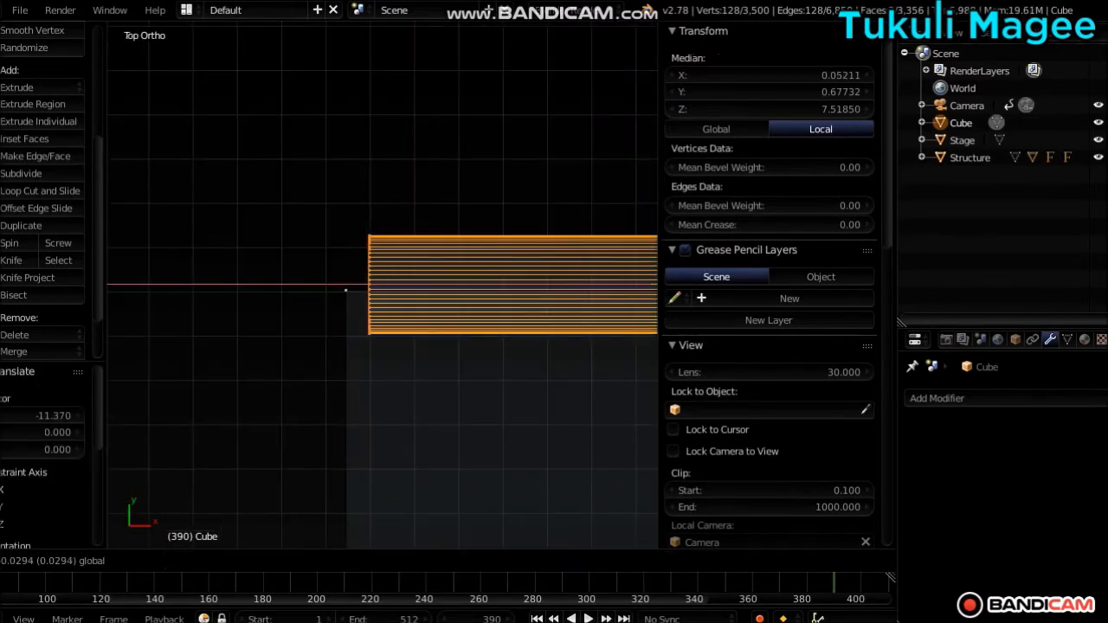
{"action": "key", "text": "Return"}
Step: Examine the extended rail and the wall from several angles in solid and wireframe display
{"action": "scroll", "coordinate": [383, 285], "scroll_direction": "down", "scroll_amount": 8}
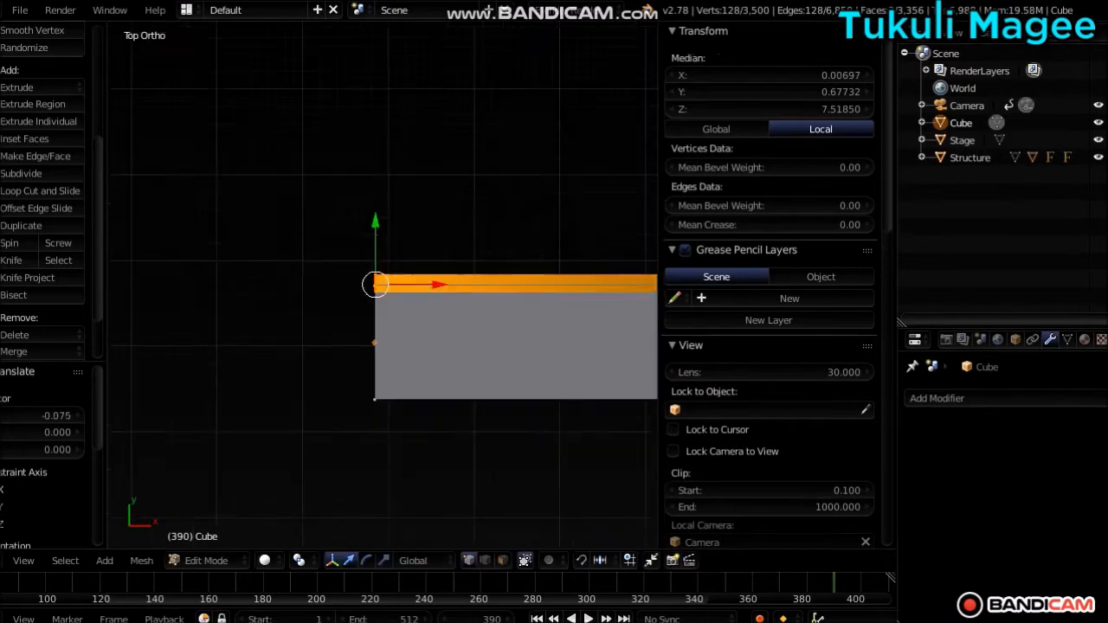
{"action": "key", "text": "KP_5"}
{"action": "key", "text": "a"}
{"action": "middle_click_drag", "start_coordinate": [383, 363], "coordinate": [383, 208]}
{"action": "mouse_move", "coordinate": [260, 294]}
{"action": "middle_mouse_down"}
{"action": "mouse_move", "coordinate": [482, 280]}
{"action": "mouse_move", "coordinate": [260, 286]}
{"action": "middle_mouse_up"}
{"action": "scroll", "coordinate": [383, 285], "scroll_direction": "down", "scroll_amount": 8}
{"action": "middle_click_drag", "start_coordinate": [407, 286], "coordinate": [194, 225]}
{"action": "scroll", "coordinate": [383, 286], "scroll_direction": "down", "scroll_amount": 2}
{"action": "scroll", "coordinate": [383, 286], "scroll_direction": "up", "scroll_amount": 2}
{"action": "key", "text": "KP_1"}
{"action": "key", "text": "KP_5"}
{"action": "key", "text": "a"}
{"action": "scroll", "coordinate": [383, 285], "scroll_direction": "down", "scroll_amount": 1}
{"action": "key", "text": "a"}
{"action": "scroll", "coordinate": [383, 285], "scroll_direction": "up", "scroll_amount": 2}
{"action": "key", "text": "KP_5"}
{"action": "scroll", "coordinate": [382, 286], "scroll_direction": "down", "scroll_amount": 6}
{"action": "middle_click_drag", "start_coordinate": [383, 285], "coordinate": [217, 285]}
{"action": "key", "text": "KP_1"}
{"action": "key", "text": "KP_5"}
{"action": "scroll", "coordinate": [382, 286], "scroll_direction": "up", "scroll_amount": 6}
{"action": "key", "text": "z"}
{"action": "scroll", "coordinate": [383, 285], "scroll_direction": "up", "scroll_amount": 1}
{"action": "scroll", "coordinate": [381, 283], "scroll_direction": "up", "scroll_amount": 1}
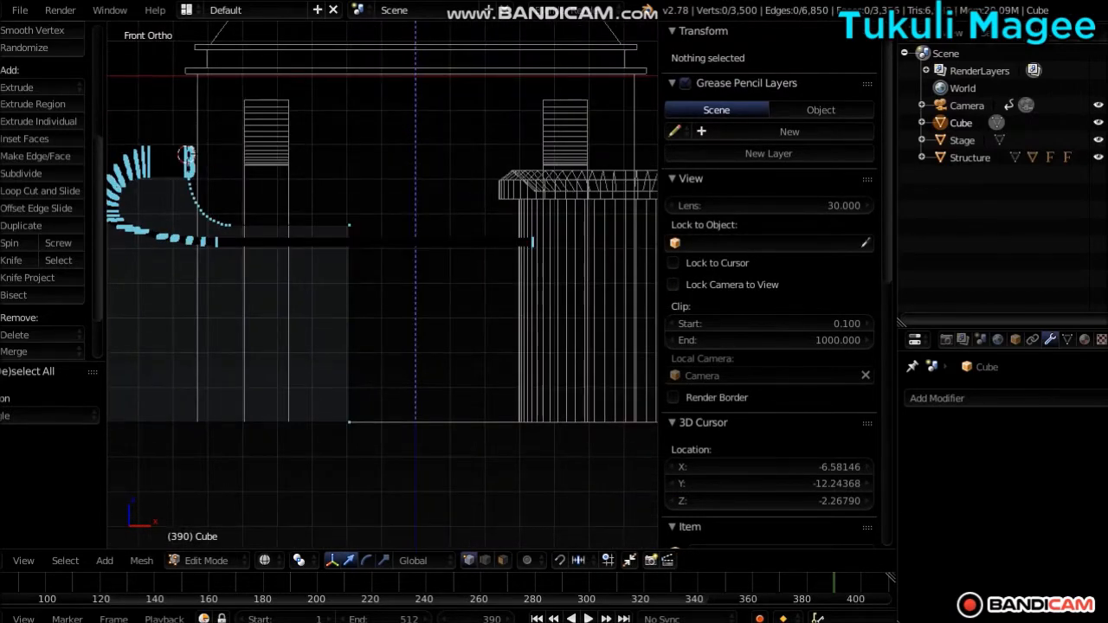
Step: Return to Object Mode and examine the wall and its curved rail in solid shading from camera and perspective views
{"action": "left_click", "coordinate": [206, 560]}
{"action": "left_click", "coordinate": [201, 540]}
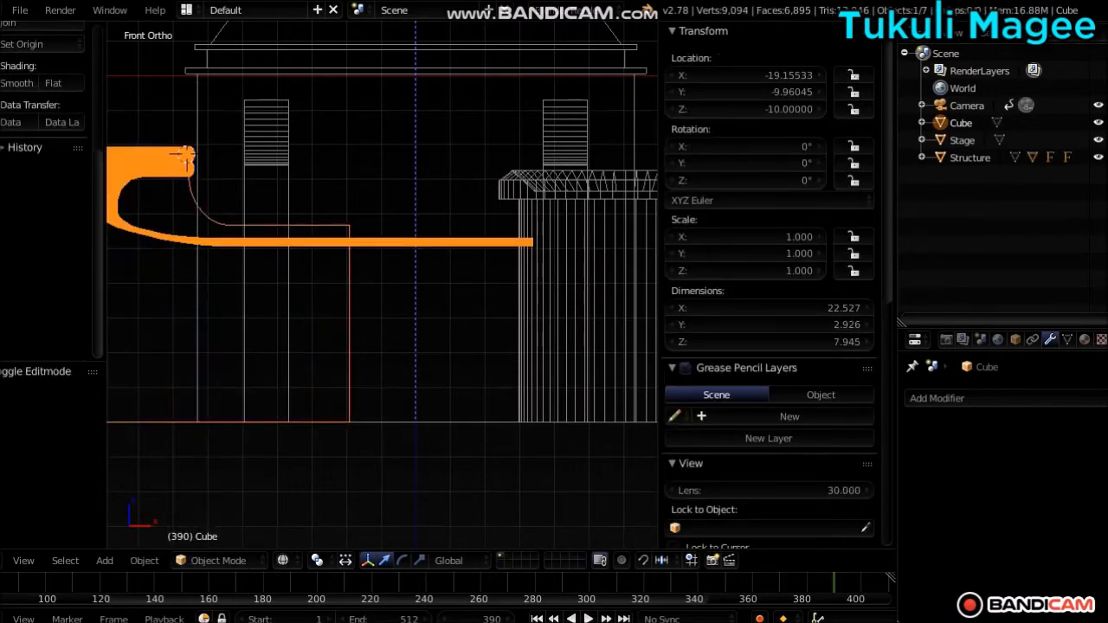
{"action": "key", "text": "KP_0"}
{"action": "key", "text": "z"}
{"action": "key", "text": "KP_Decimal"}
{"action": "key", "text": "KP_5"}
{"action": "key", "text": "KP_1"}
{"action": "key", "text": "KP_5"}
{"action": "key", "text": "KP_8"}
{"action": "key", "text": "KP_8"}
{"action": "key", "text": "KP_8"}
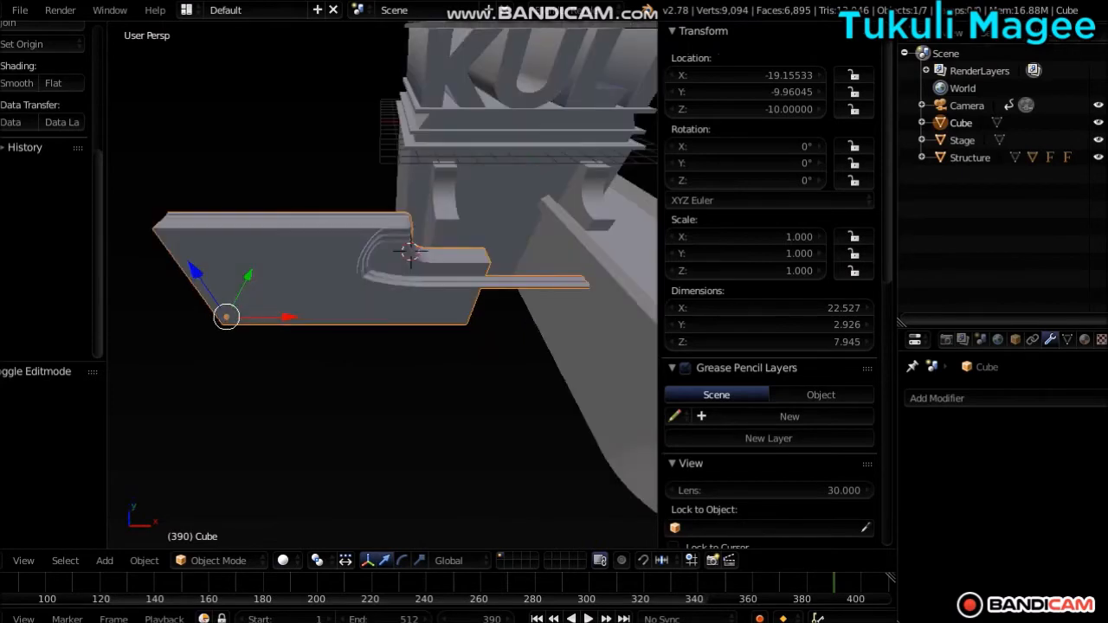
Step: In Edit Mode, select the lower rail, grow the selection over the entire rail, and shade its faces smooth
{"action": "left_click", "coordinate": [218, 560]}
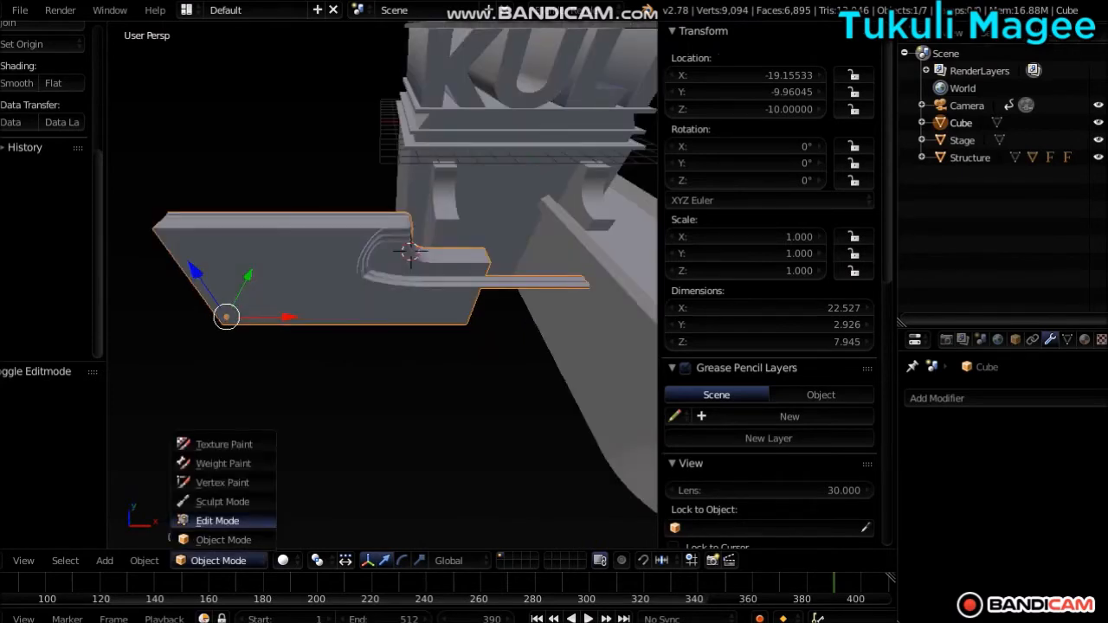
{"action": "left_click", "coordinate": [218, 522]}
{"action": "key", "text": "z"}
{"action": "key", "text": "a"}
{"action": "key", "text": "a"}
{"action": "key", "text": "b"}
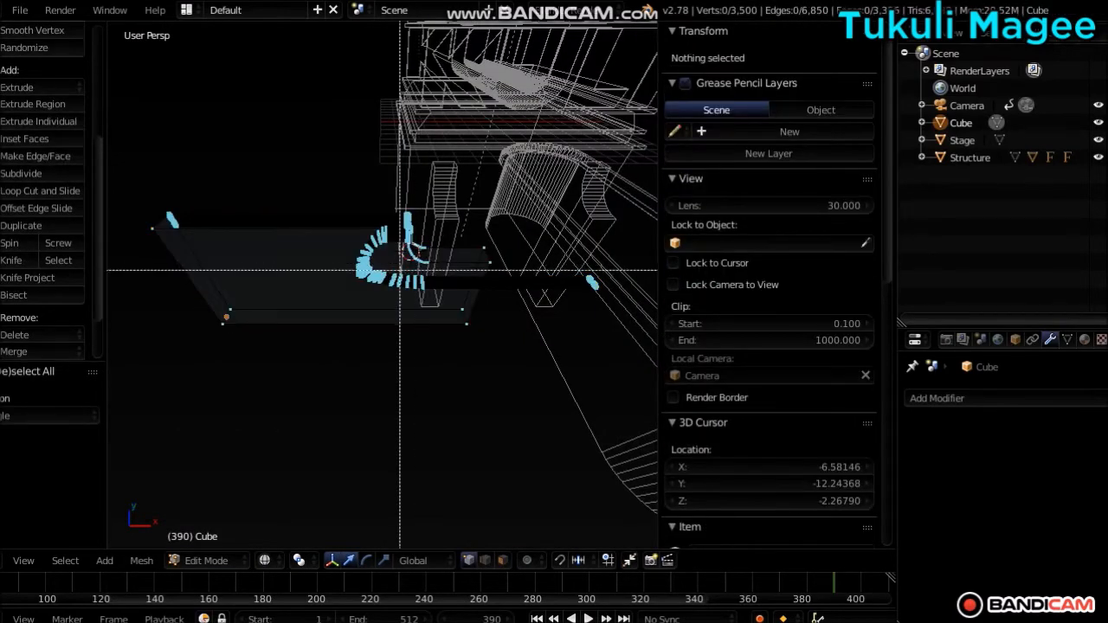
{"action": "left_click_drag", "start_coordinate": [412, 303], "coordinate": [314, 286]}
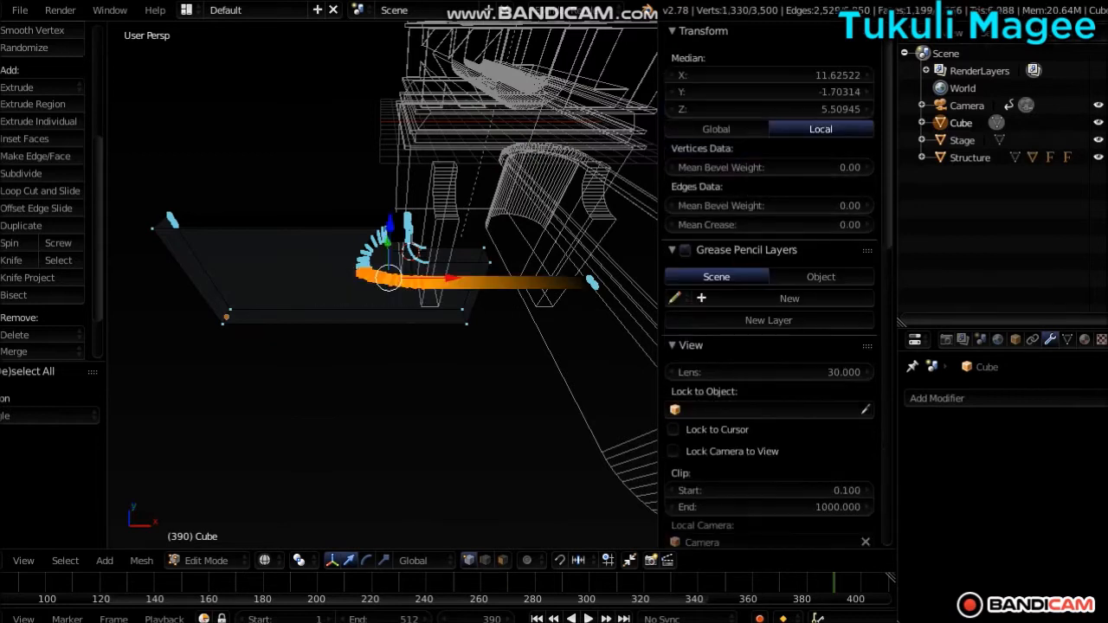
{"action": "key", "text": "ctrl+KP_Add"}
{"action": "key", "text": "ctrl+KP_Add"}
{"action": "scroll", "coordinate": [383, 284], "scroll_direction": "up", "scroll_amount": 1}
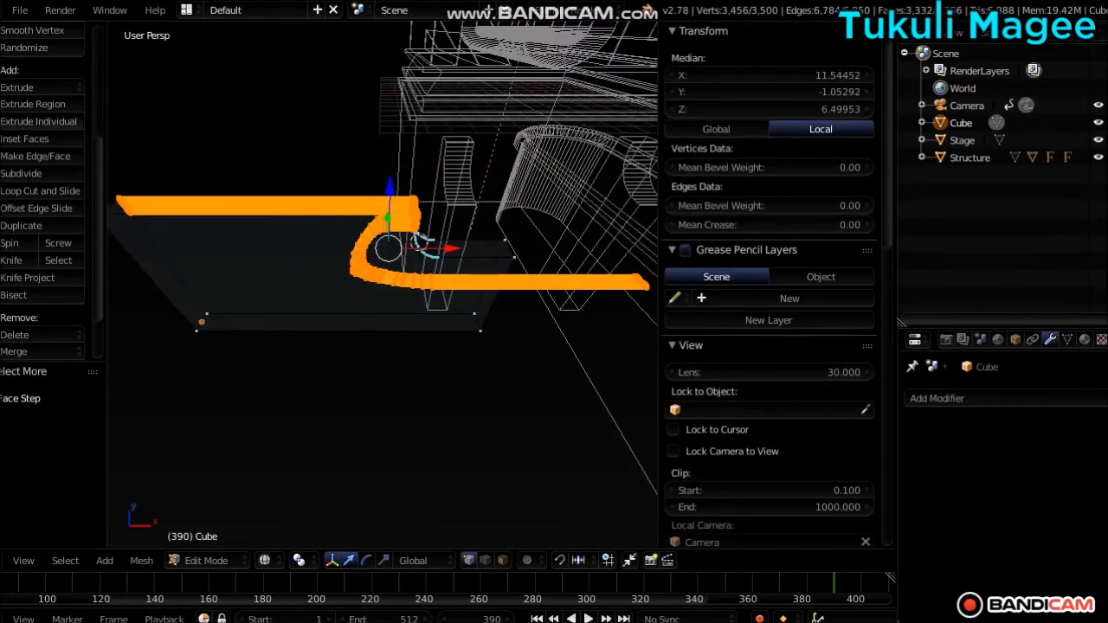
{"action": "left_click", "coordinate": [19, 74]}
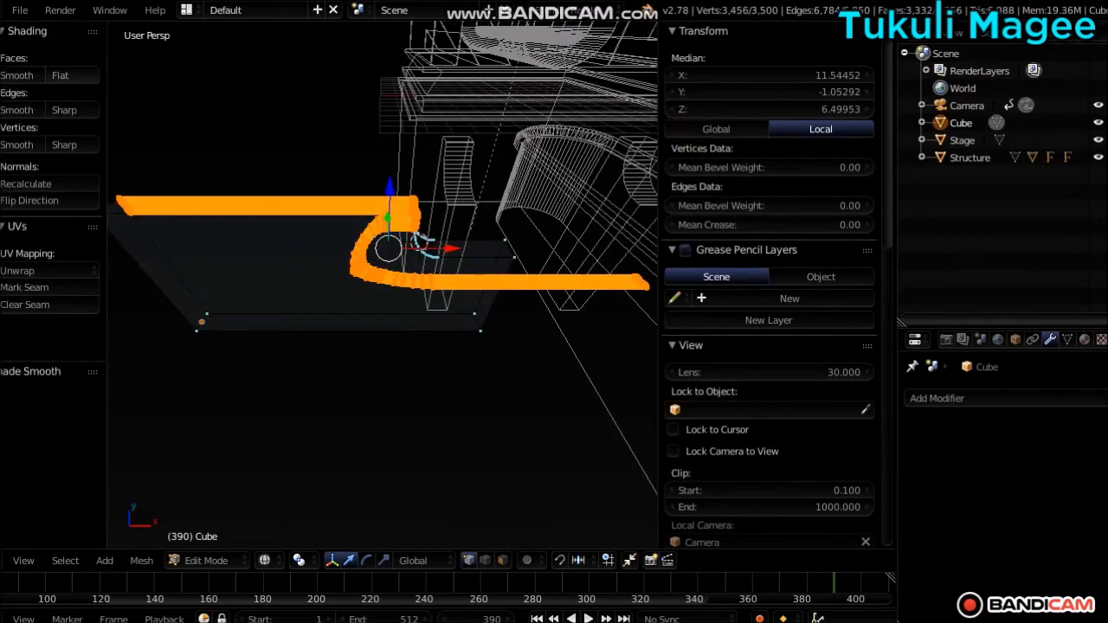
Step: Select the lower rail's end loop near the rounded block, shade its faces flat, and clear the selection
{"action": "key", "text": "a"}
{"action": "key", "text": "KP_1"}
{"action": "key", "text": "KP_5"}
{"action": "key", "text": "b"}
{"action": "left_click_drag", "start_coordinate": [570, 173], "coordinate": [654, 320]}
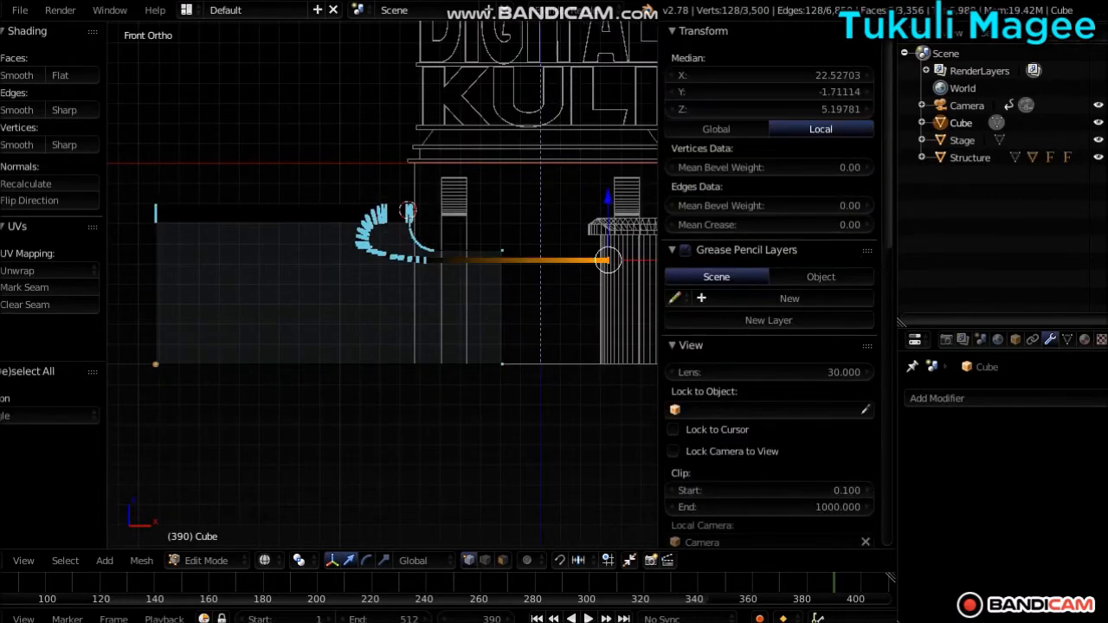
{"action": "left_click", "coordinate": [71, 74]}
{"action": "key", "text": "a"}
Step: Select the upper rail's end loop at the wall's far end in top view, shade its faces flat, and clear the selection
{"action": "middle_click_drag", "start_coordinate": [347, 295], "coordinate": [554, 295], "text": "shift"}
{"action": "middle_click_drag", "start_coordinate": [554, 294], "coordinate": [589, 294]}
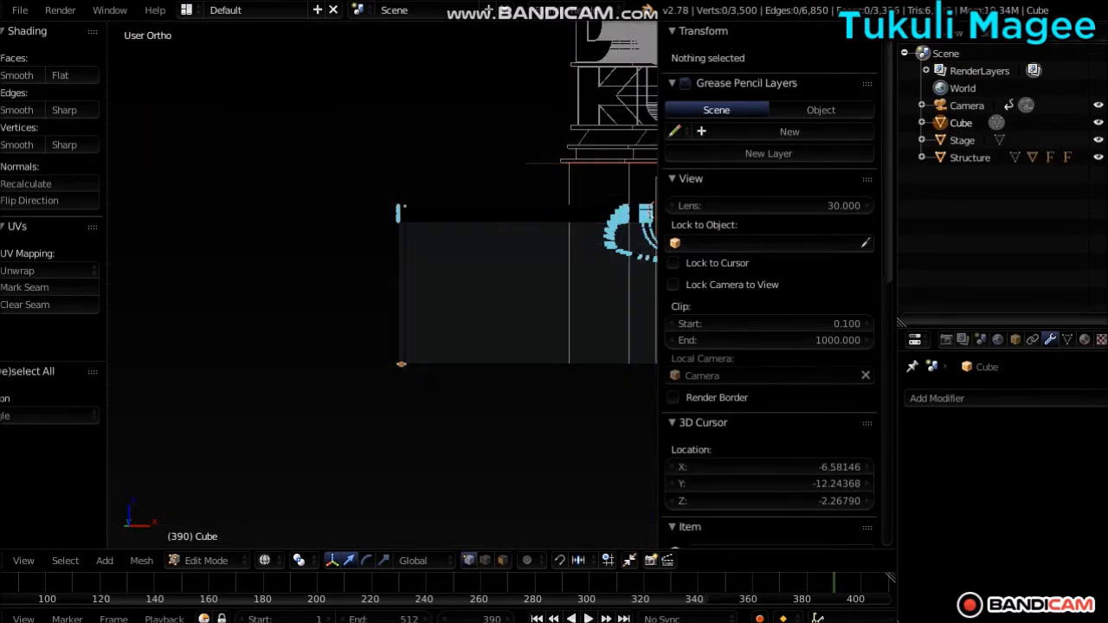
{"action": "key", "text": "KP_1"}
{"action": "key", "text": "KP_5"}
{"action": "key", "text": "KP_8"}
{"action": "key", "text": "KP_7"}
{"action": "key", "text": "KP_5"}
{"action": "scroll", "coordinate": [383, 284], "scroll_direction": "up", "scroll_amount": 1, "text": "shift"}
{"action": "scroll", "coordinate": [383, 285], "scroll_direction": "up", "scroll_amount": 11}
{"action": "scroll", "coordinate": [383, 285], "scroll_direction": "up", "scroll_amount": 6, "text": "ctrl"}
{"action": "scroll", "coordinate": [383, 285], "scroll_direction": "up", "scroll_amount": 1}
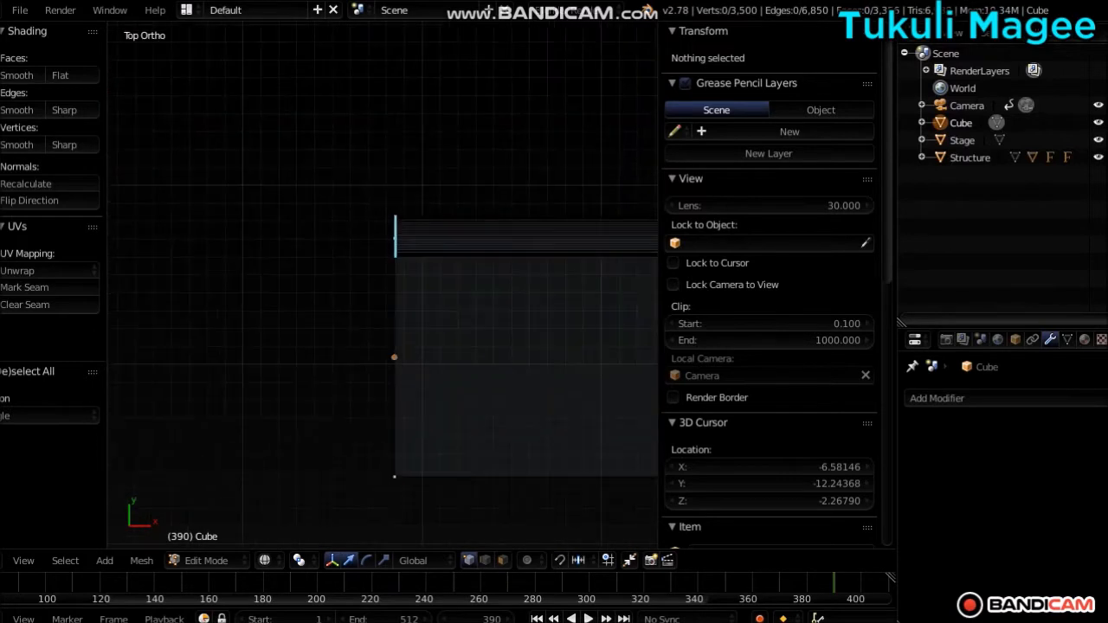
{"action": "scroll", "coordinate": [382, 285], "scroll_direction": "up", "scroll_amount": 6}
{"action": "key", "text": "b"}
{"action": "left_click_drag", "start_coordinate": [511, 251], "coordinate": [412, 22]}
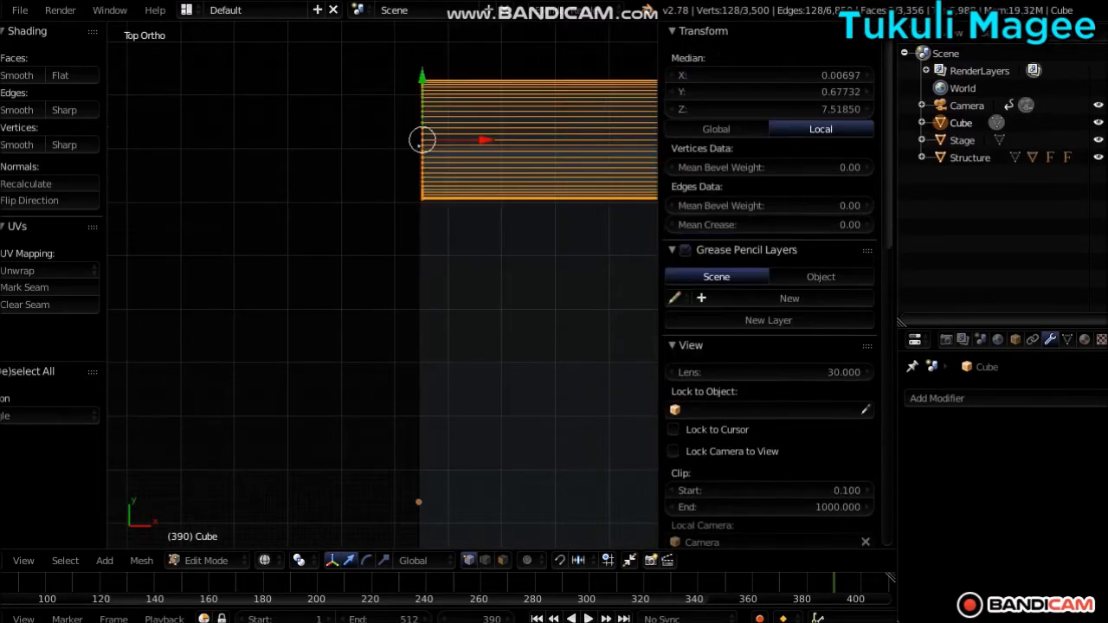
{"action": "left_click", "coordinate": [72, 76]}
{"action": "key", "text": "a"}
Step: Undo the deselection and examine the upper rail's end cap against the wall in solid shading, clearing the selection again
{"action": "key", "text": "z"}
{"action": "middle_click_drag", "start_coordinate": [381, 285], "coordinate": [450, 268]}
{"action": "key", "text": "ctrl+z"}
{"action": "key", "text": "KP_Decimal"}
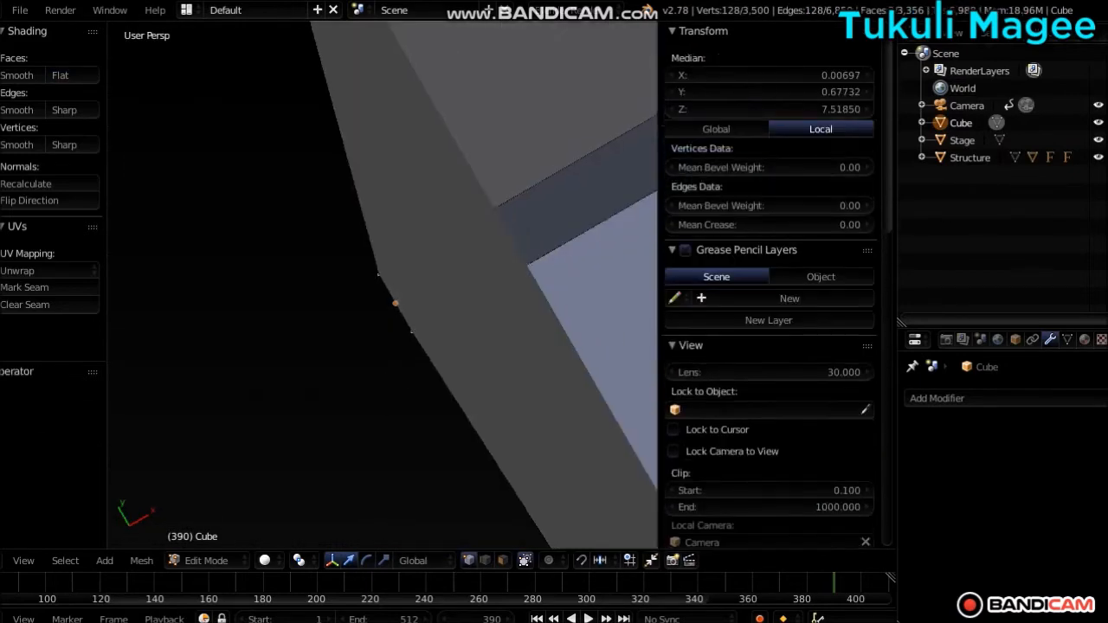
{"action": "middle_click_drag", "start_coordinate": [381, 286], "coordinate": [459, 251]}
{"action": "scroll", "coordinate": [382, 285], "scroll_direction": "down", "scroll_amount": 8}
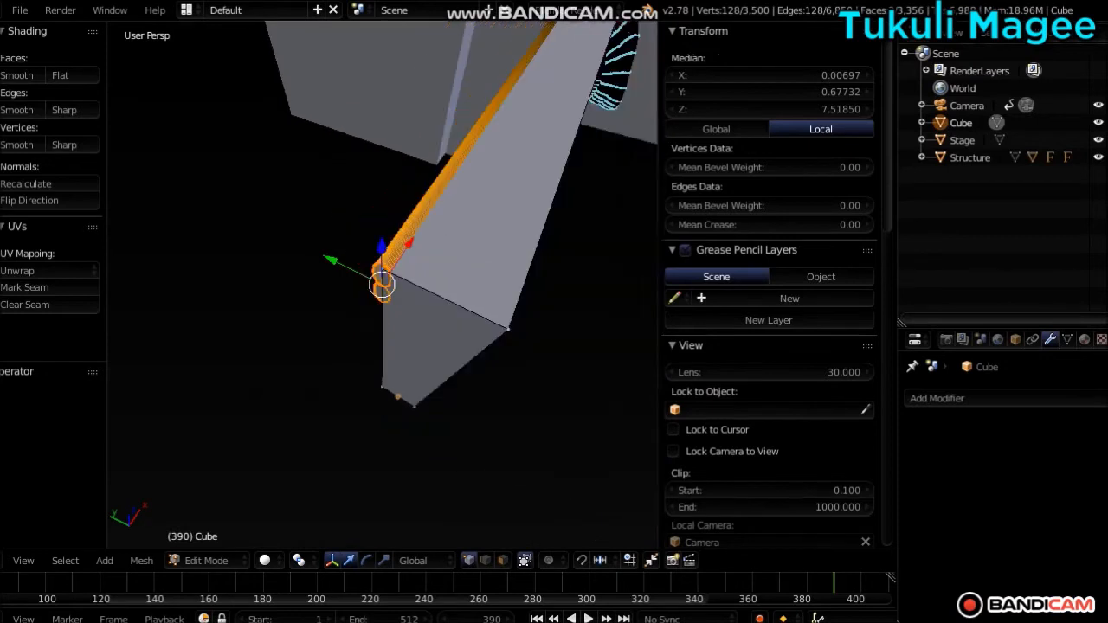
{"action": "key", "text": "KP_7"}
{"action": "key", "text": "KP_1"}
{"action": "key", "text": "KP_5"}
{"action": "key", "text": "a"}
Step: Examine the wall's far end and the rail's profile from the front and the right side in wireframe display
{"action": "key", "text": "z"}
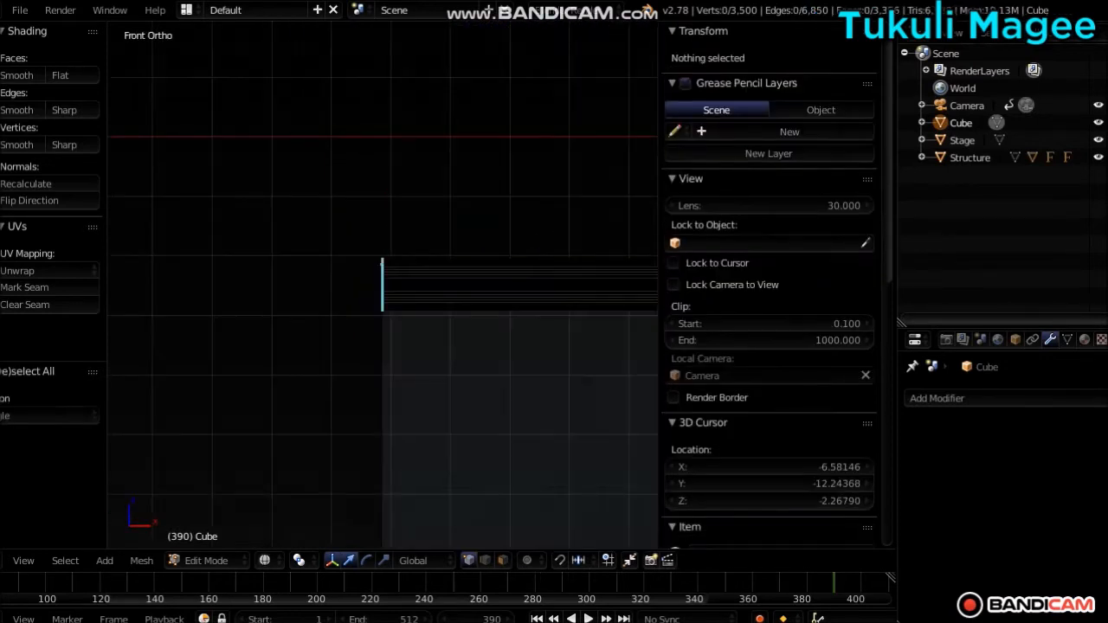
{"action": "scroll", "coordinate": [381, 284], "scroll_direction": "up", "scroll_amount": 4, "text": "ctrl"}
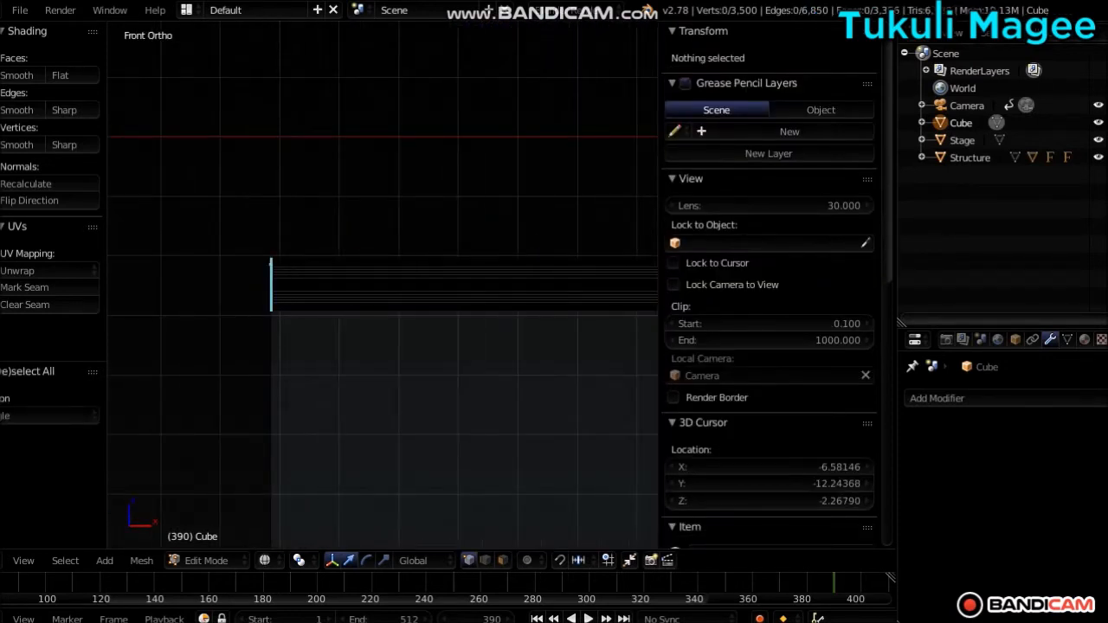
{"action": "scroll", "coordinate": [382, 284], "scroll_direction": "up", "scroll_amount": 5, "text": "ctrl"}
{"action": "key", "text": "KP_6"}
{"action": "scroll", "coordinate": [382, 285], "scroll_direction": "down", "scroll_amount": 2}
{"action": "scroll", "coordinate": [382, 285], "scroll_direction": "down", "scroll_amount": 1}
{"action": "key", "text": "KP_1"}
{"action": "scroll", "coordinate": [382, 285], "scroll_direction": "up", "scroll_amount": 1}
{"action": "key", "text": "KP_5"}
{"action": "key", "text": "z"}
{"action": "key", "text": "KP_3"}
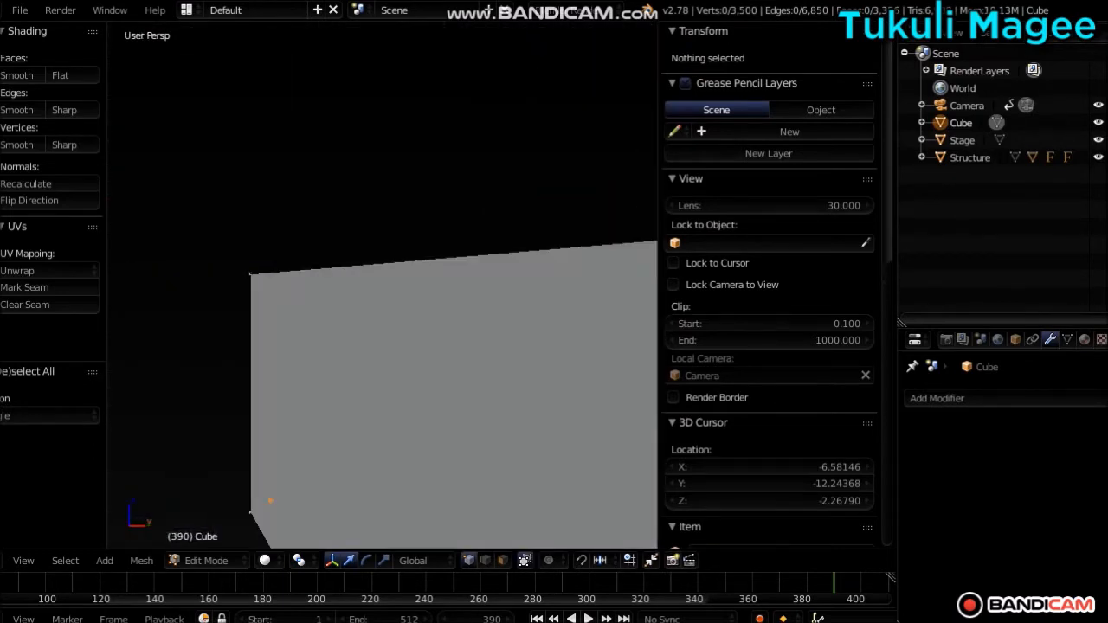
{"action": "key", "text": "z"}
{"action": "scroll", "coordinate": [381, 285], "scroll_direction": "down", "scroll_amount": 1, "text": "ctrl"}
{"action": "scroll", "coordinate": [382, 285], "scroll_direction": "up", "scroll_amount": 4}
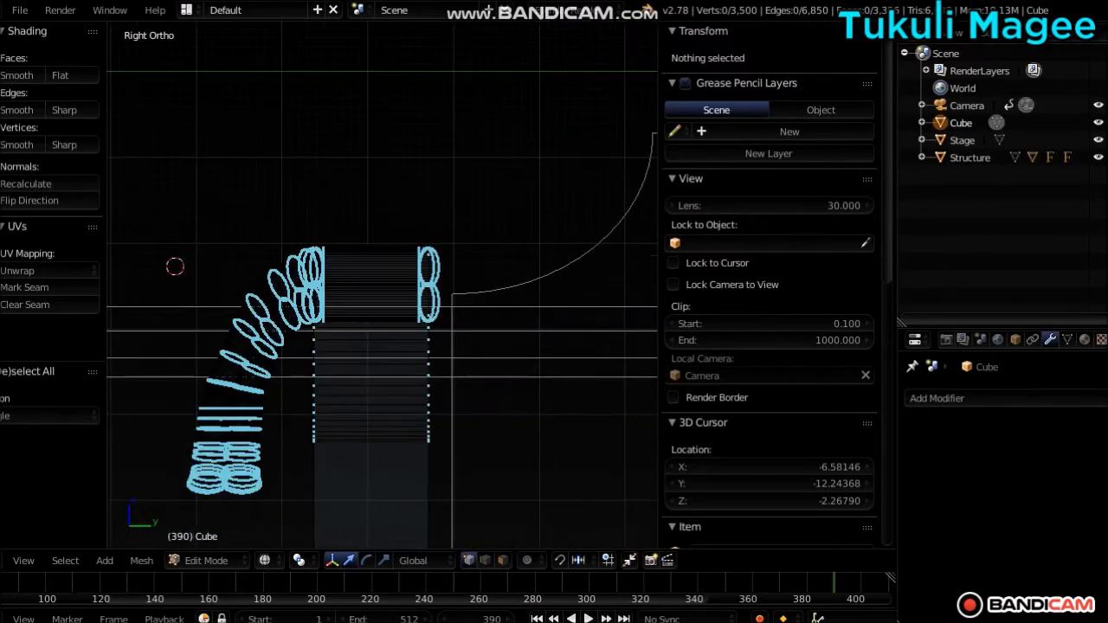
Step: Add a 64-vertex cylinder with radius 1 and depth 2, and move it about -9.92 units along X above the wall
{"action": "scroll", "coordinate": [381, 285], "scroll_direction": "down", "scroll_amount": 3, "text": "ctrl"}
{"action": "scroll", "coordinate": [382, 285], "scroll_direction": "down", "scroll_amount": 4, "text": "shift"}
{"action": "scroll", "coordinate": [381, 285], "scroll_direction": "up", "scroll_amount": 1}
{"action": "scroll", "coordinate": [381, 284], "scroll_direction": "up", "scroll_amount": 1}
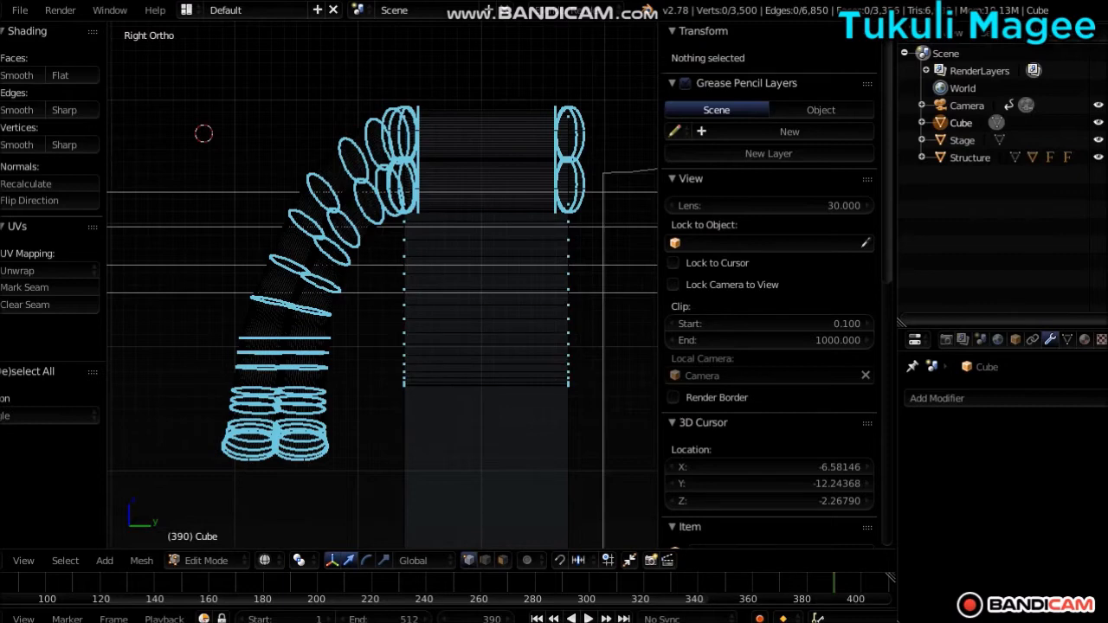
{"action": "left_click", "coordinate": [104, 560]}
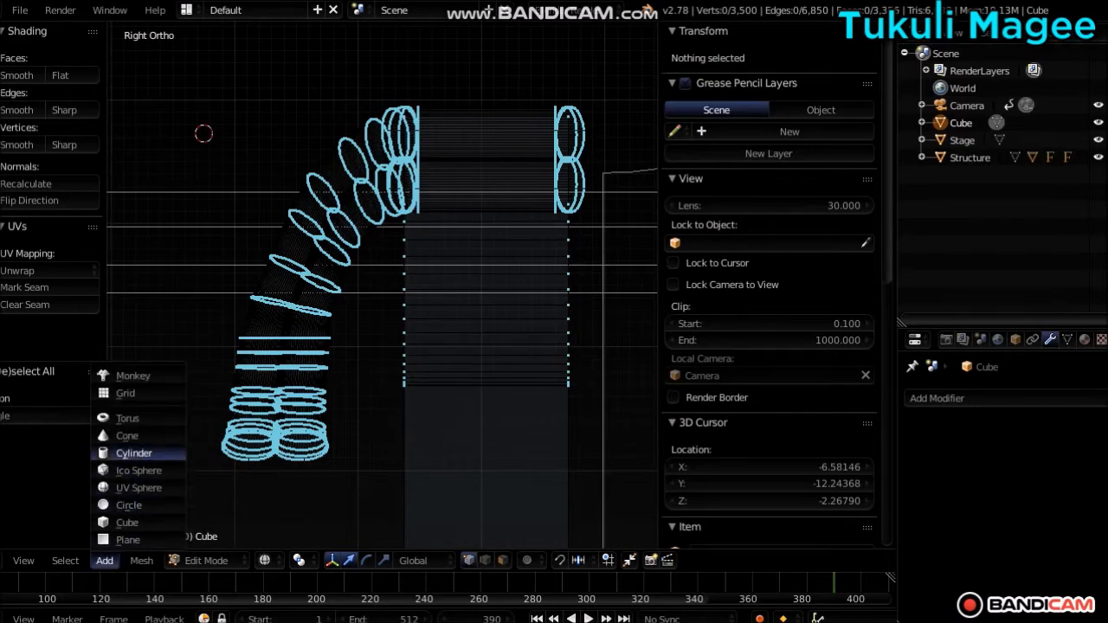
{"action": "left_click", "coordinate": [134, 452]}
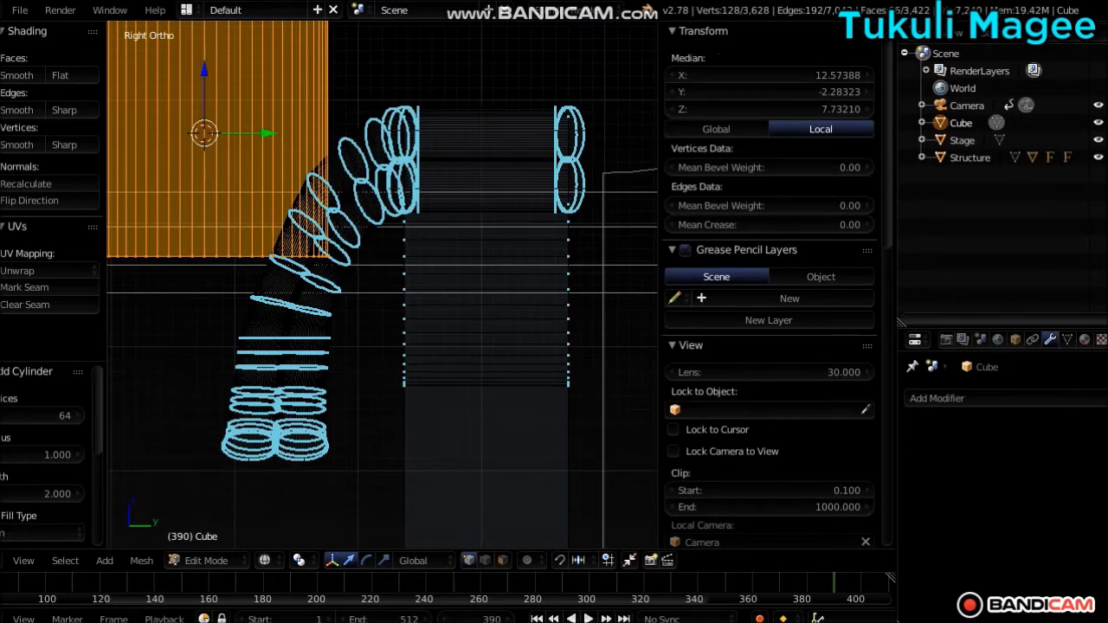
{"action": "key", "text": "KP_1"}
{"action": "scroll", "coordinate": [382, 285], "scroll_direction": "down", "scroll_amount": 18}
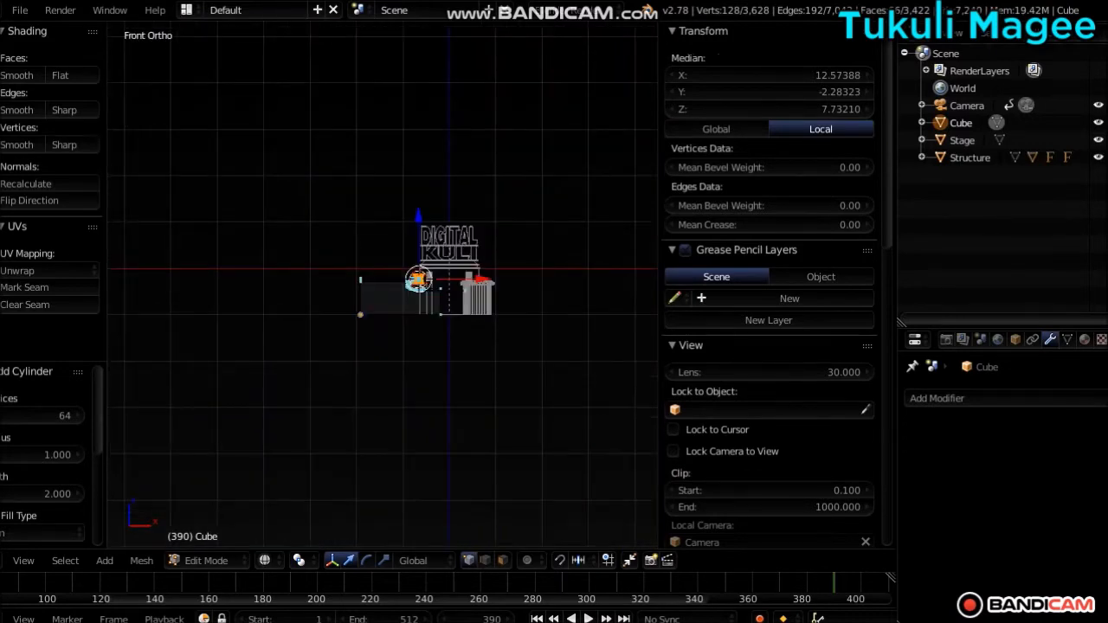
{"action": "left_click_drag", "start_coordinate": [481, 279], "coordinate": [434, 279]}
Step: Rotate the cylinder 90° in front view so its axis runs along the wall
{"action": "scroll", "coordinate": [382, 285], "scroll_direction": "up", "scroll_amount": 12}
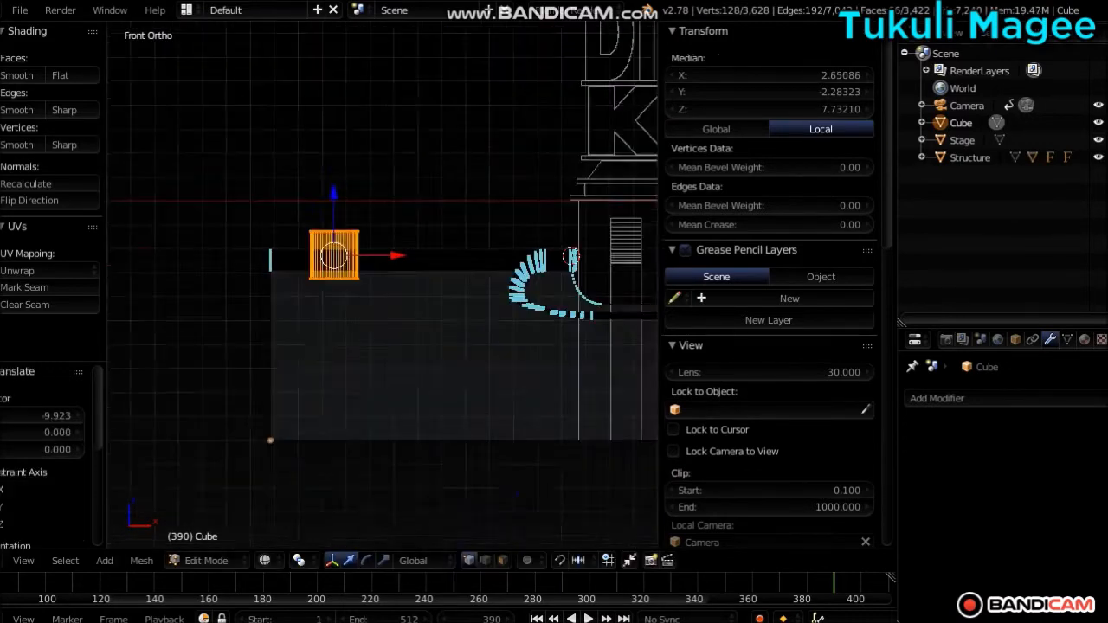
{"action": "key", "text": "ctrl+alt+r"}
{"action": "key", "text": "r"}
{"action": "left_click", "coordinate": [41, 415]}
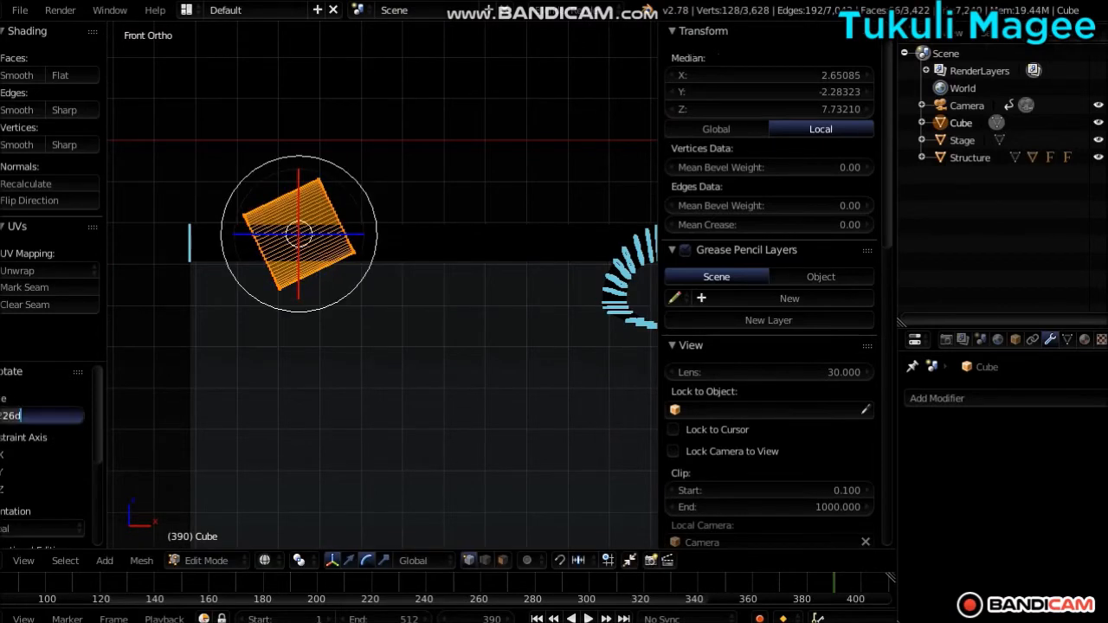
{"action": "type", "text": "90"}
{"action": "key", "text": "Return"}
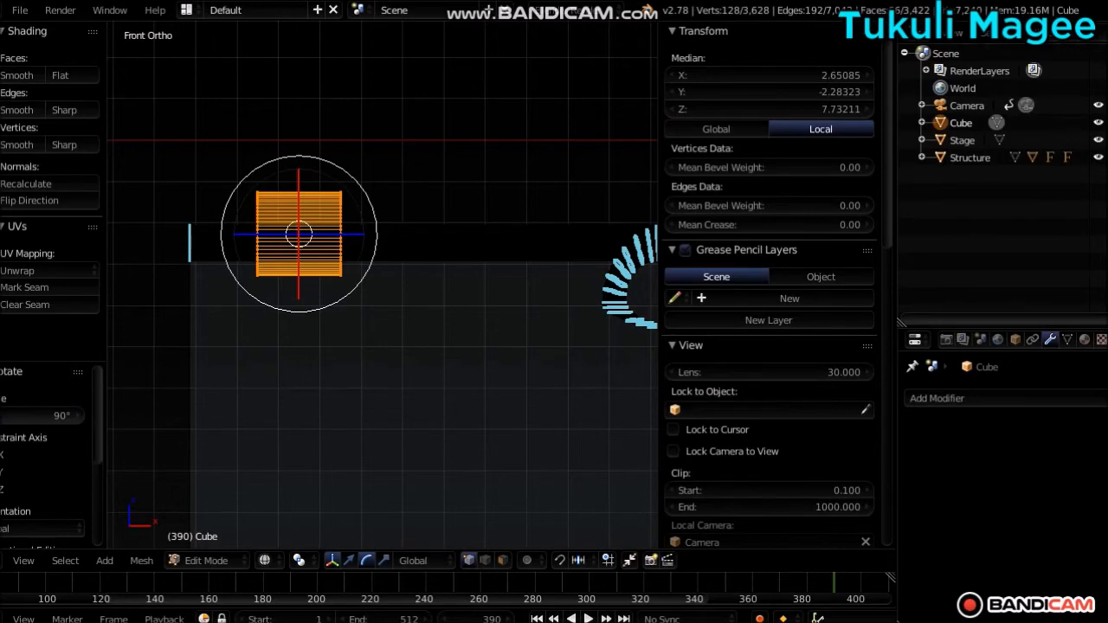
Step: In left view, shrink the cylinder along Y and scale it to about 0.381 along Z into an upright ellipse, using face selection mode
{"action": "key", "text": "ctrl+KP_1"}
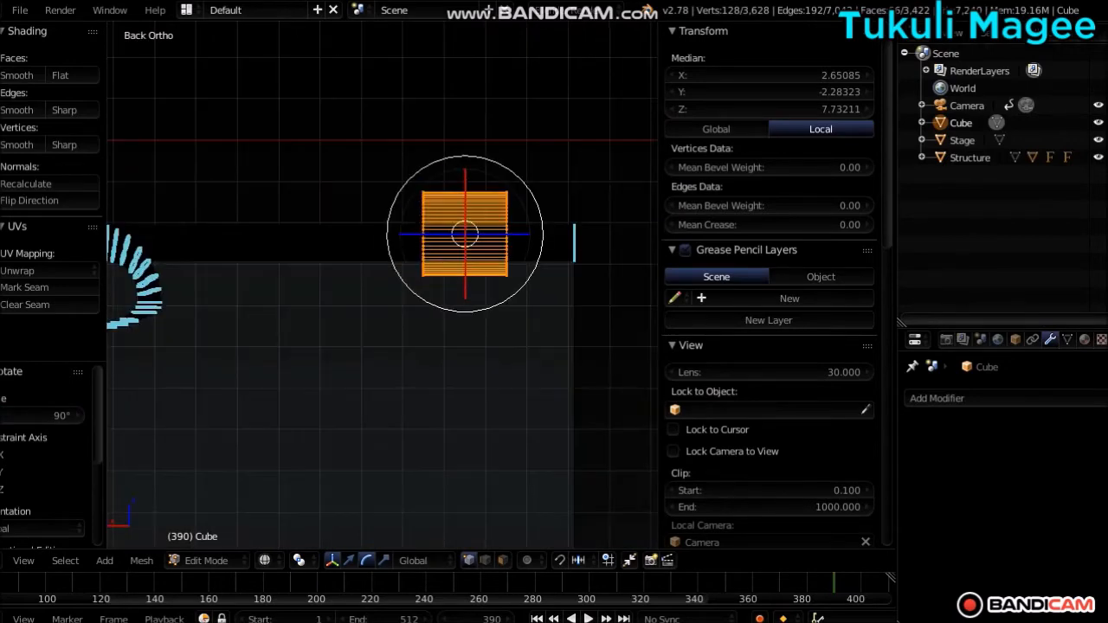
{"action": "key", "text": "KP_3"}
{"action": "key", "text": "ctrl+KP_3"}
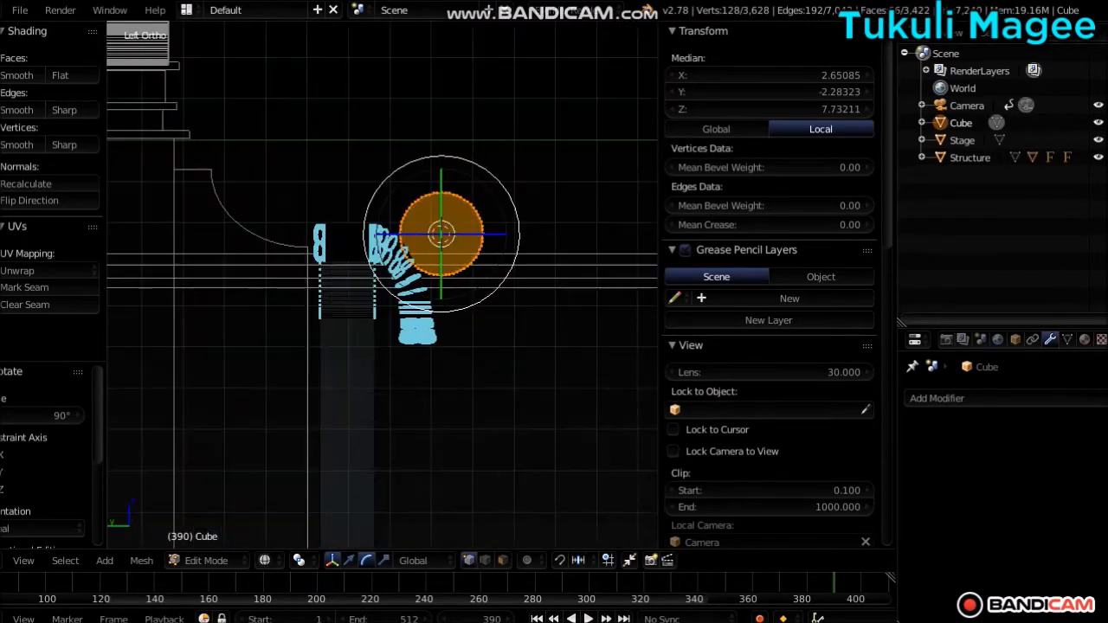
{"action": "scroll", "coordinate": [381, 285], "scroll_direction": "up", "scroll_amount": 5}
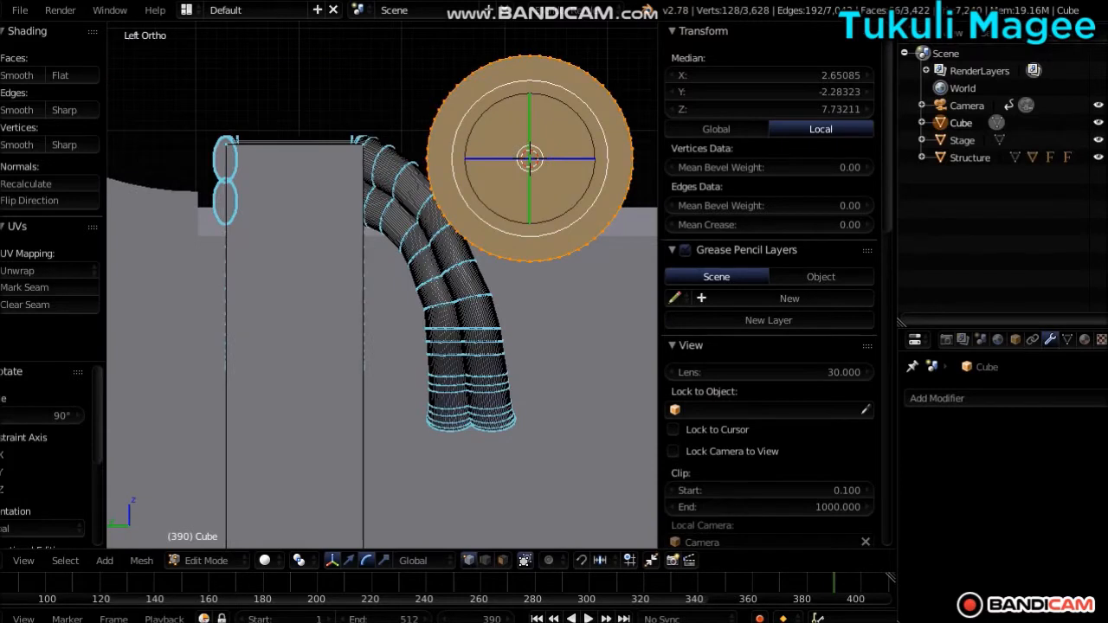
{"action": "left_click", "coordinate": [383, 560]}
{"action": "left_click_drag", "start_coordinate": [464, 158], "coordinate": [514, 158]}
{"action": "left_click_drag", "start_coordinate": [530, 92], "coordinate": [530, 133]}
{"action": "left_click", "coordinate": [485, 560]}
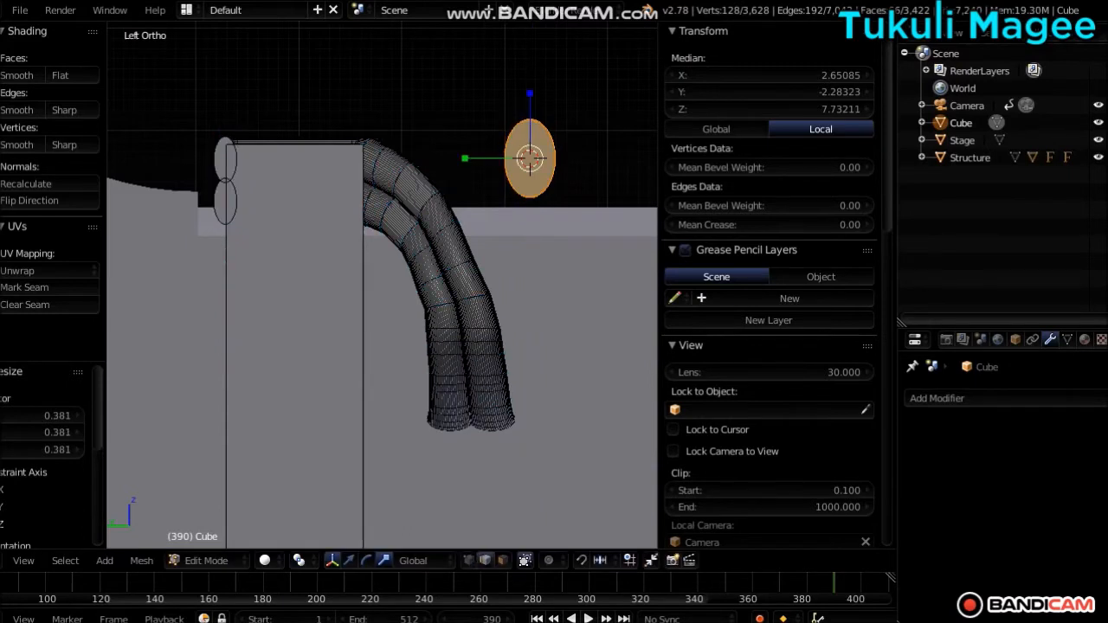
Step: Move the elliptical cylinder beside the rail's upper bend, to local Y about -1.245 and Z about 7.479
{"action": "left_click", "coordinate": [349, 560]}
{"action": "left_click_drag", "start_coordinate": [471, 159], "coordinate": [321, 158]}
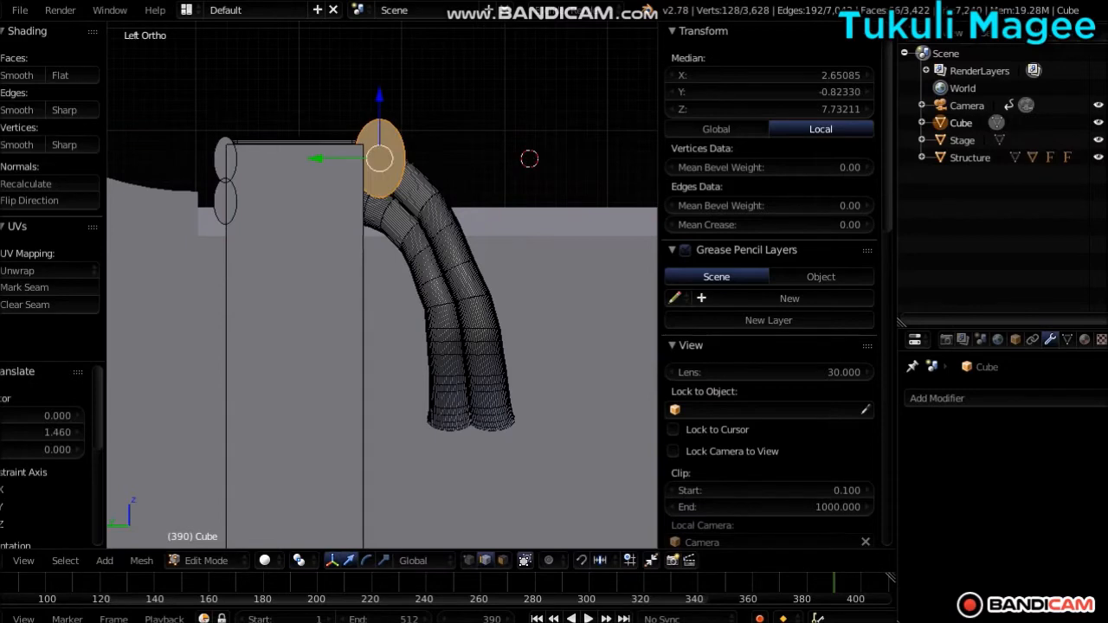
{"action": "key", "text": "KP_Decimal"}
{"action": "scroll", "coordinate": [382, 285], "scroll_direction": "up", "scroll_amount": 2}
{"action": "left_click_drag", "start_coordinate": [382, 224], "coordinate": [381, 291]}
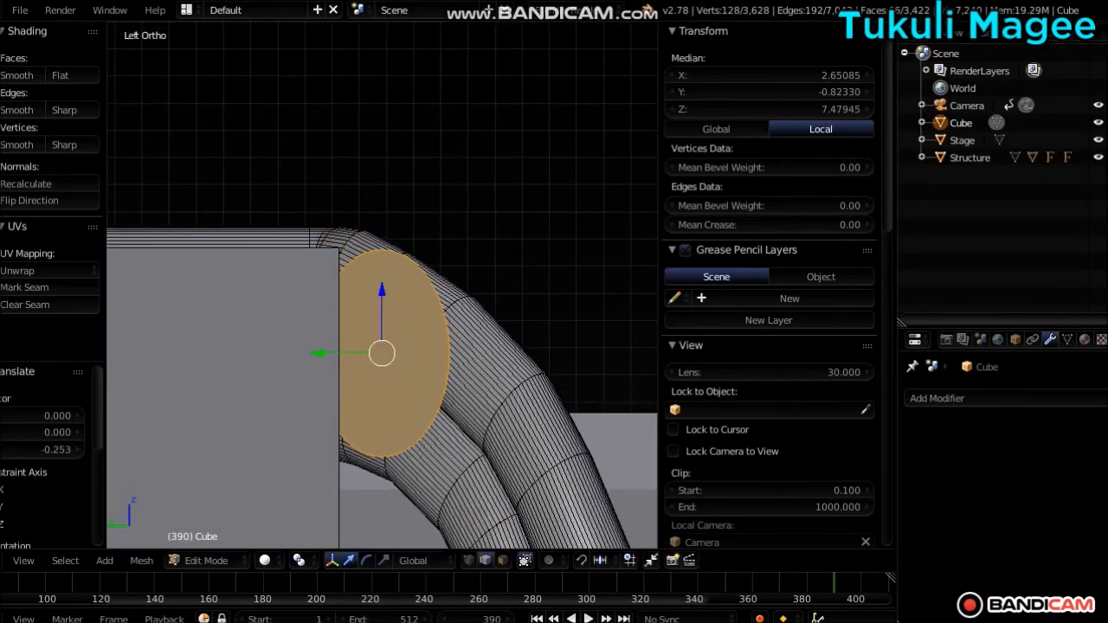
{"action": "left_click_drag", "start_coordinate": [319, 353], "coordinate": [433, 353]}
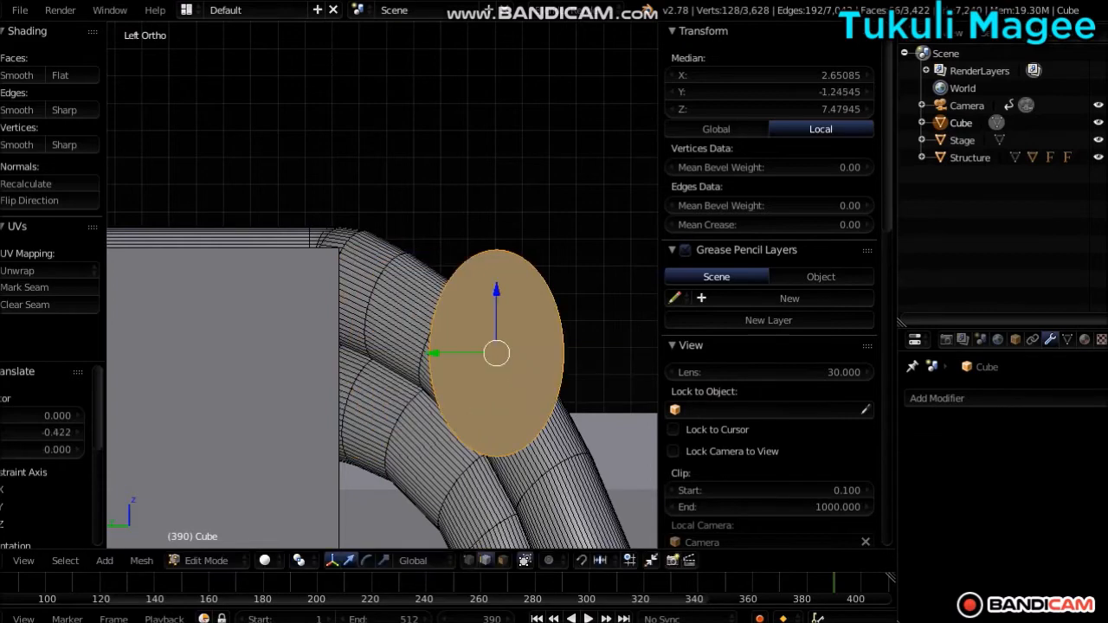
Step: Move the elliptical cylinder just below the rail's lower end, to local Y about -1.974 and Z about 4.741
{"action": "scroll", "coordinate": [381, 285], "scroll_direction": "down", "scroll_amount": 5}
{"action": "scroll", "coordinate": [382, 284], "scroll_direction": "down", "scroll_amount": 2}
{"action": "scroll", "coordinate": [382, 285], "scroll_direction": "down", "scroll_amount": 1, "text": "shift"}
{"action": "key", "text": "KP_2"}
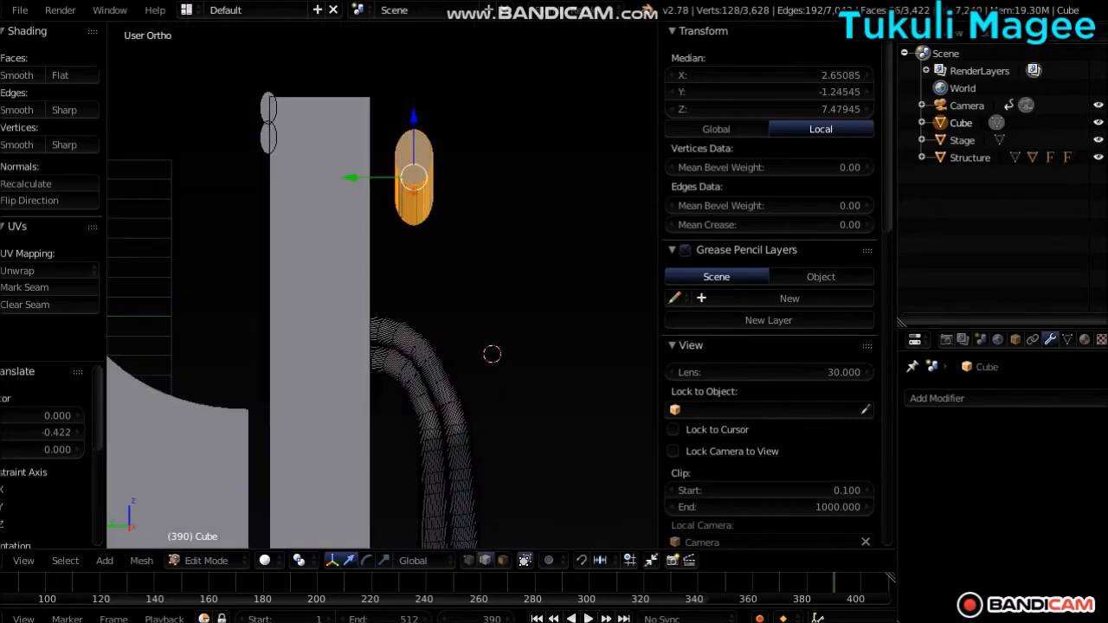
{"action": "key", "text": "KP_8"}
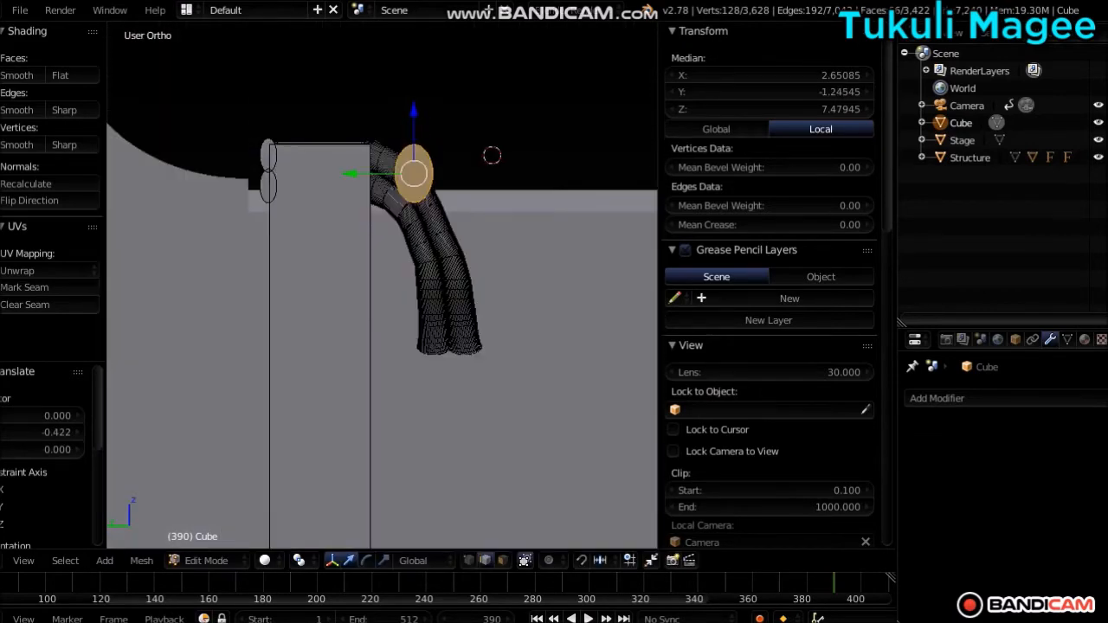
{"action": "left_click_drag", "start_coordinate": [414, 111], "coordinate": [414, 319]}
{"action": "left_click_drag", "start_coordinate": [356, 381], "coordinate": [413, 381]}
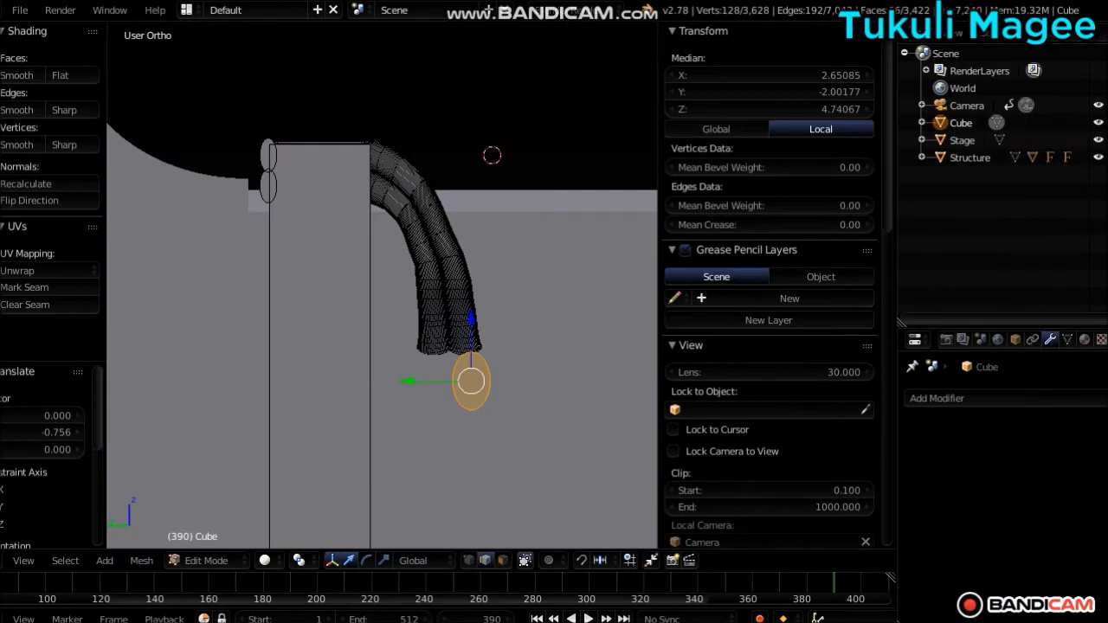
{"action": "key", "text": "KP_Decimal"}
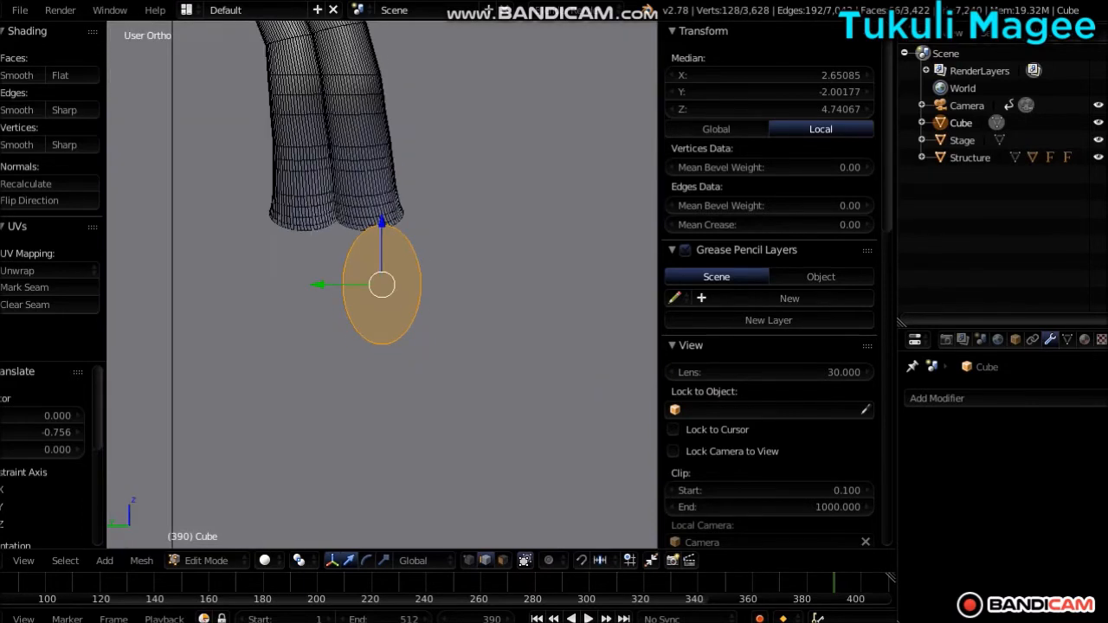
{"action": "left_click_drag", "start_coordinate": [318, 285], "coordinate": [314, 285]}
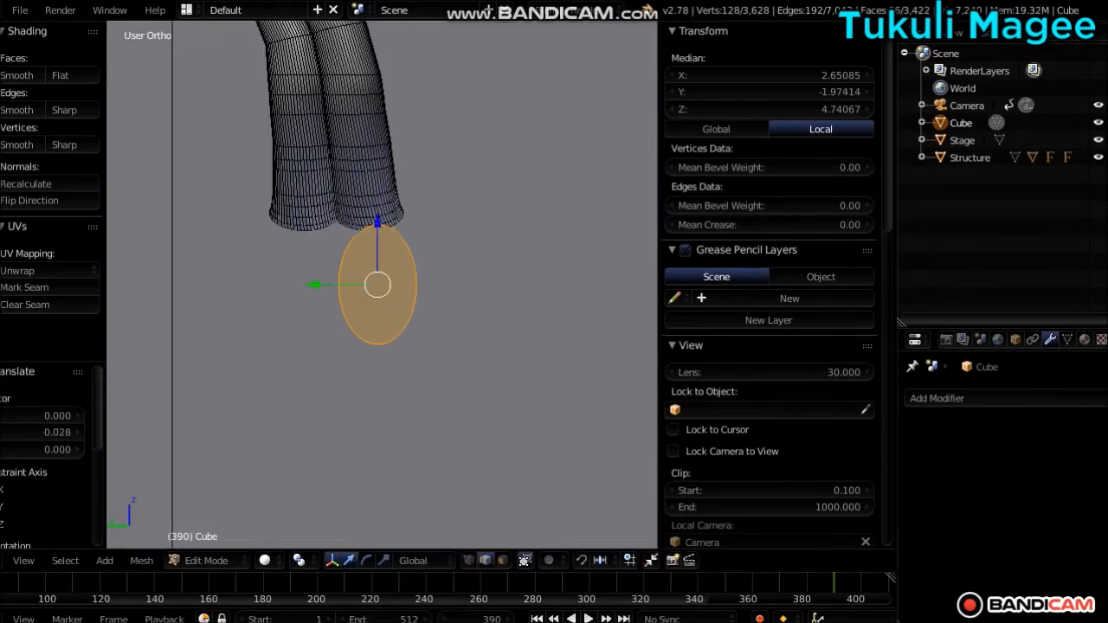
Step: Duplicate the elliptical cylinder and raise the copy directly above the original, to local Z about 5.425
{"action": "scroll", "coordinate": [44, 190], "scroll_direction": "down", "scroll_amount": 4}
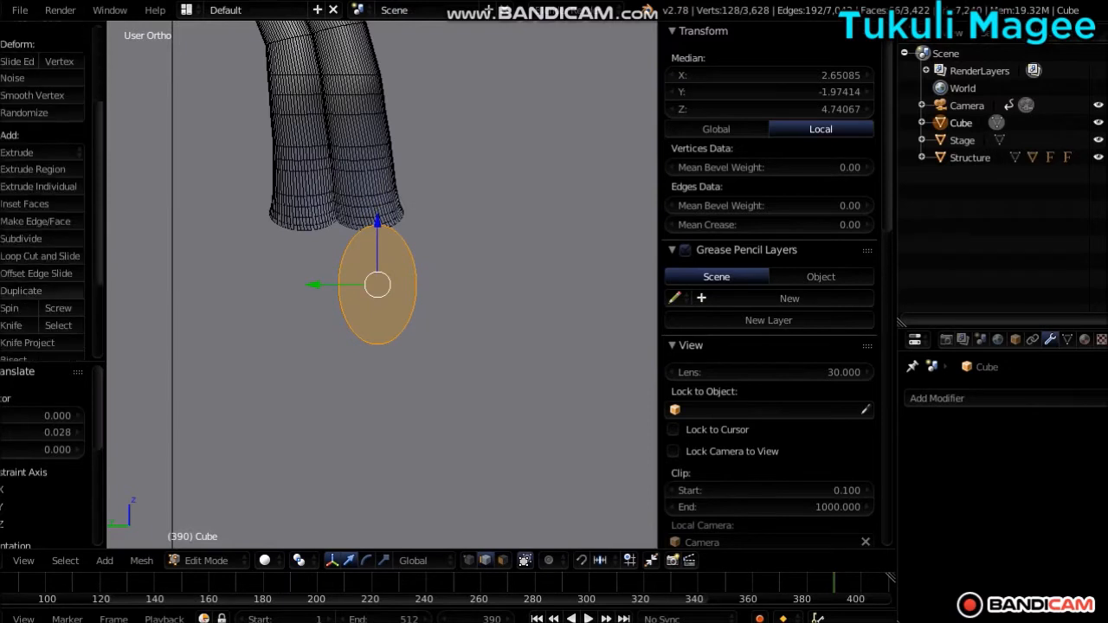
{"action": "left_click", "coordinate": [67, 291]}
{"action": "left_click", "coordinate": [67, 291]}
{"action": "scroll", "coordinate": [382, 285], "scroll_direction": "up", "scroll_amount": 8, "text": "shift"}
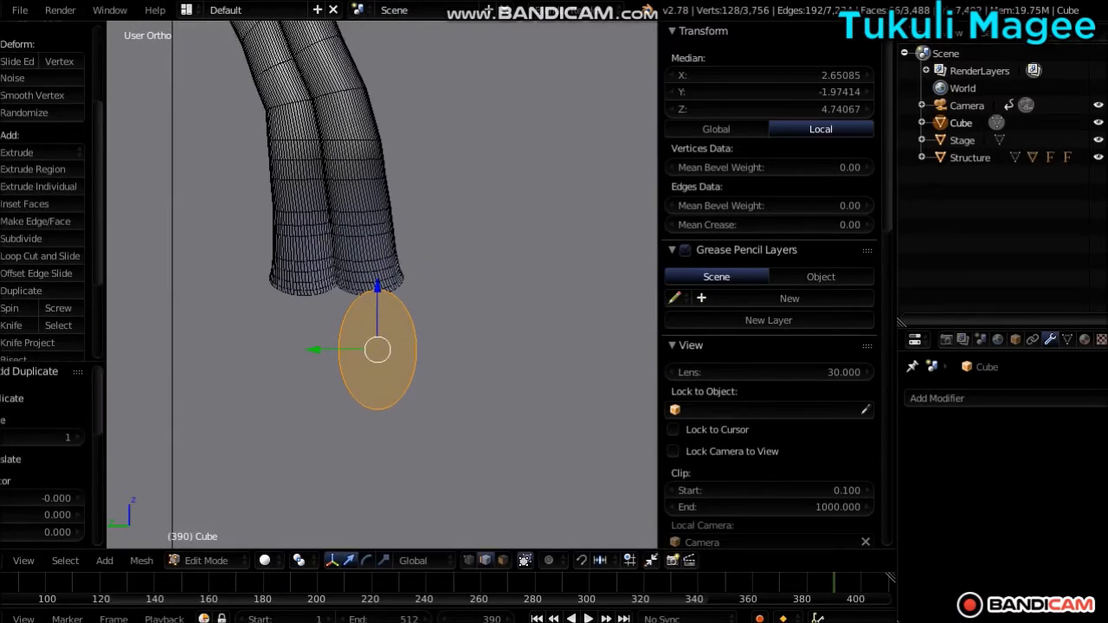
{"action": "scroll", "coordinate": [382, 285], "scroll_direction": "down", "scroll_amount": 4, "text": "ctrl"}
{"action": "scroll", "coordinate": [381, 284], "scroll_direction": "down", "scroll_amount": 2}
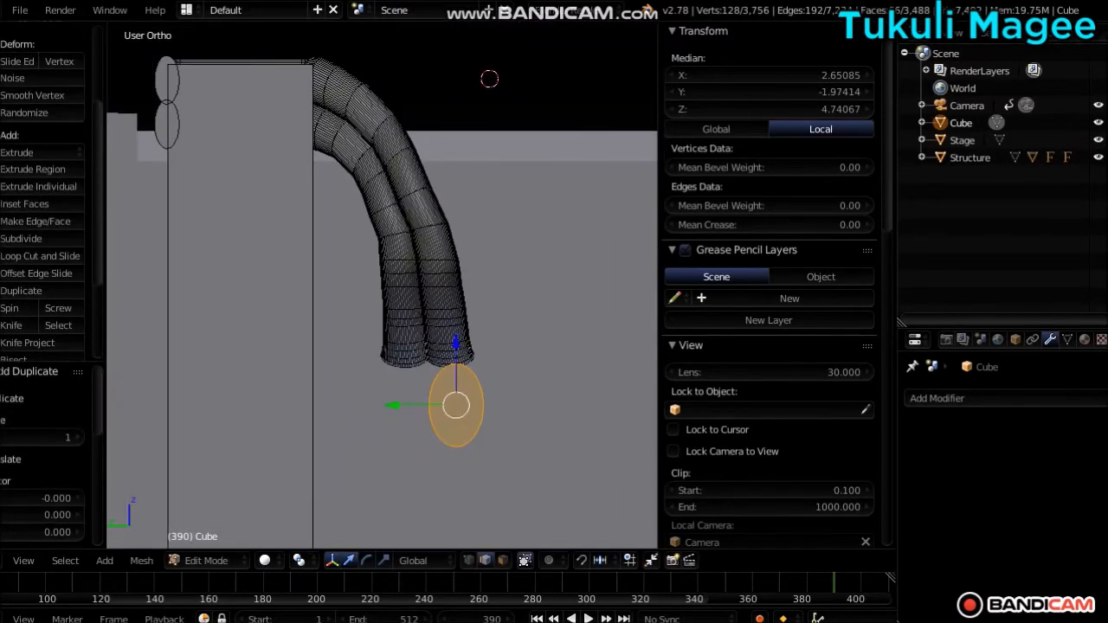
{"action": "left_click_drag", "start_coordinate": [456, 342], "coordinate": [456, 272]}
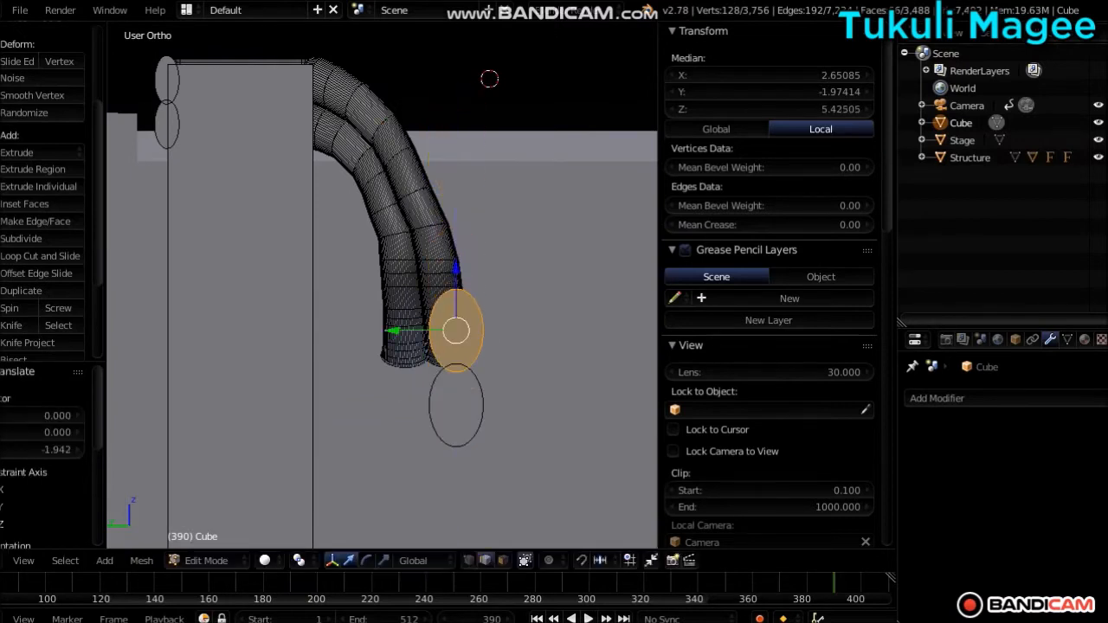
Step: Fit the copy over the rail by tilting it slightly, scaling it to 0.825 along Y, and shifting it to local Y about -1.815
{"action": "left_click_drag", "start_coordinate": [394, 331], "coordinate": [375, 331]}
{"action": "left_click", "coordinate": [367, 560]}
{"action": "mouse_move", "coordinate": [502, 288]}
{"action": "left_mouse_down"}
{"action": "mouse_move", "coordinate": [484, 270]}
{"action": "mouse_move", "coordinate": [500, 283]}
{"action": "left_mouse_up"}
{"action": "left_click", "coordinate": [383, 560]}
{"action": "left_click_drag", "start_coordinate": [363, 331], "coordinate": [376, 330]}
{"action": "left_click", "coordinate": [349, 560]}
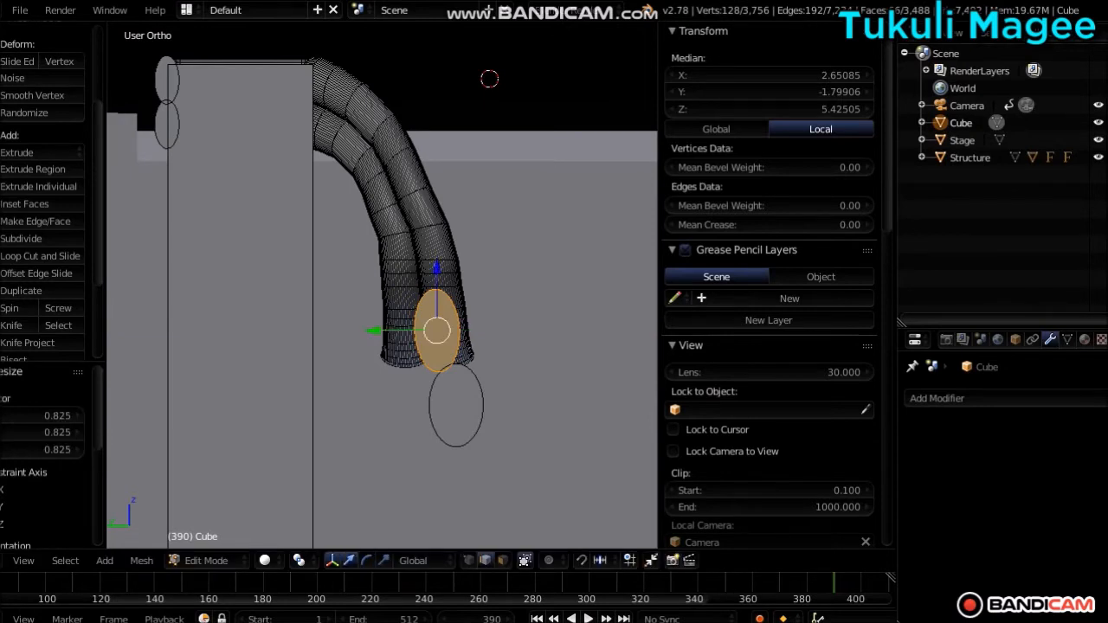
{"action": "left_click_drag", "start_coordinate": [374, 331], "coordinate": [376, 331]}
Step: Duplicate the fitted cylinder and move the copy up the rail to local Y about -1.688 and Z about 6.078
{"action": "key", "text": "shift+d"}
{"action": "key", "text": "Escape"}
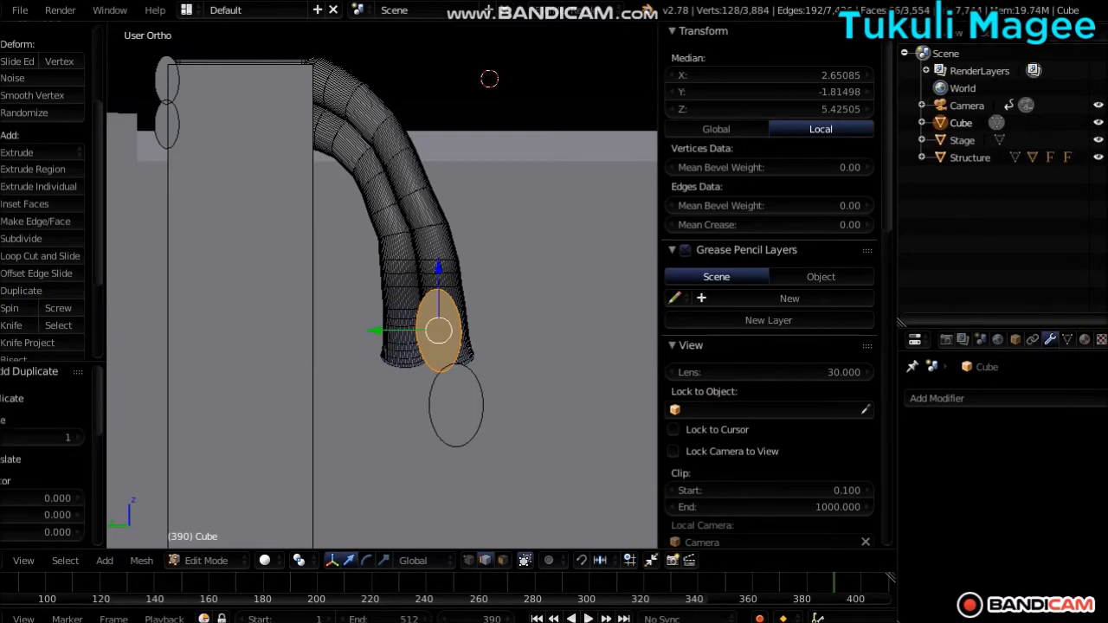
{"action": "left_click_drag", "start_coordinate": [439, 269], "coordinate": [439, 197]}
{"action": "left_click_drag", "start_coordinate": [374, 259], "coordinate": [361, 259]}
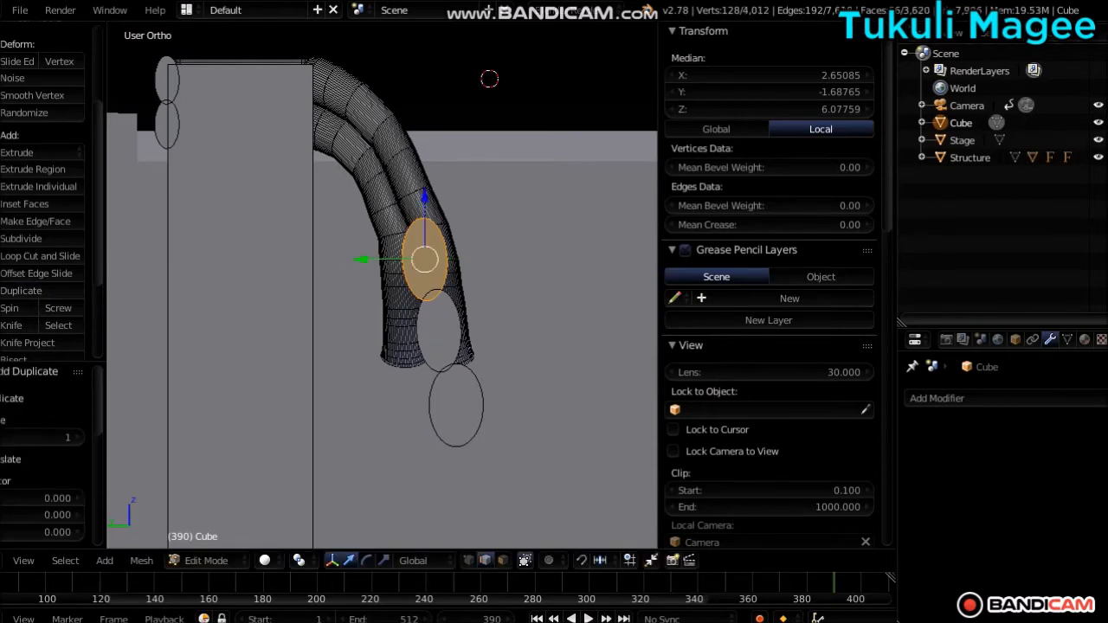
Step: Place another copy of the cylinder higher on the rail, at local Y about -1.536 and Z about 6.746
{"action": "key", "text": "g"}
{"action": "key", "text": "z"}
{"action": "key", "text": "Return"}
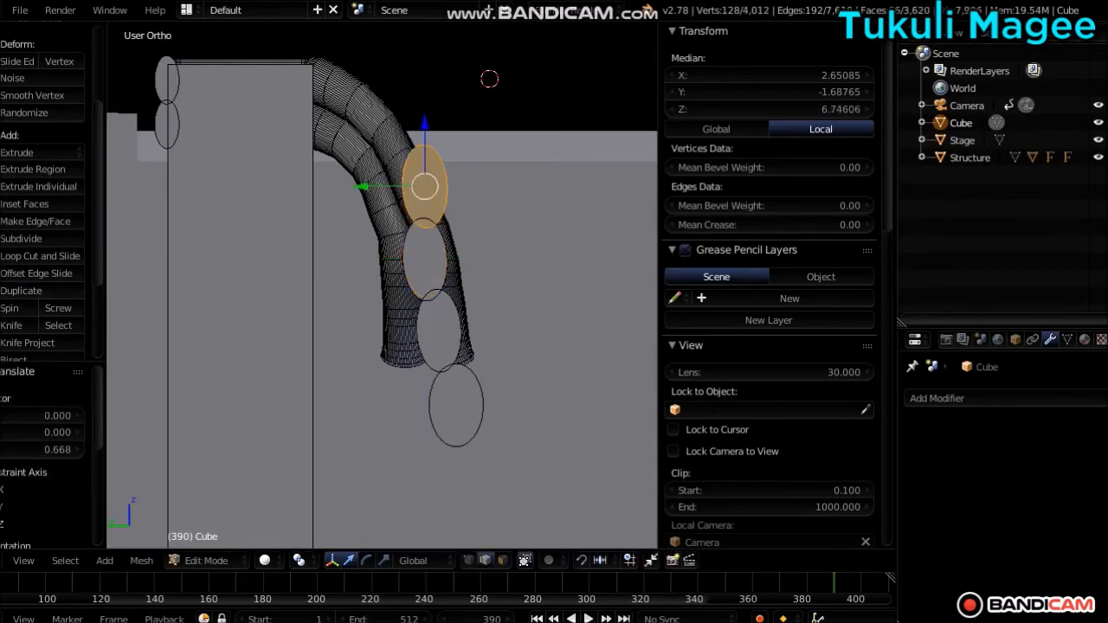
{"action": "key", "text": "g"}
{"action": "key", "text": "y"}
{"action": "key", "text": "Return"}
Step: Rotate this copy about -16.7° to follow the rail's bend and shift it to local Y about -1.475
{"action": "left_click", "coordinate": [366, 560]}
{"action": "key", "text": "r"}
{"action": "key", "text": "Return"}
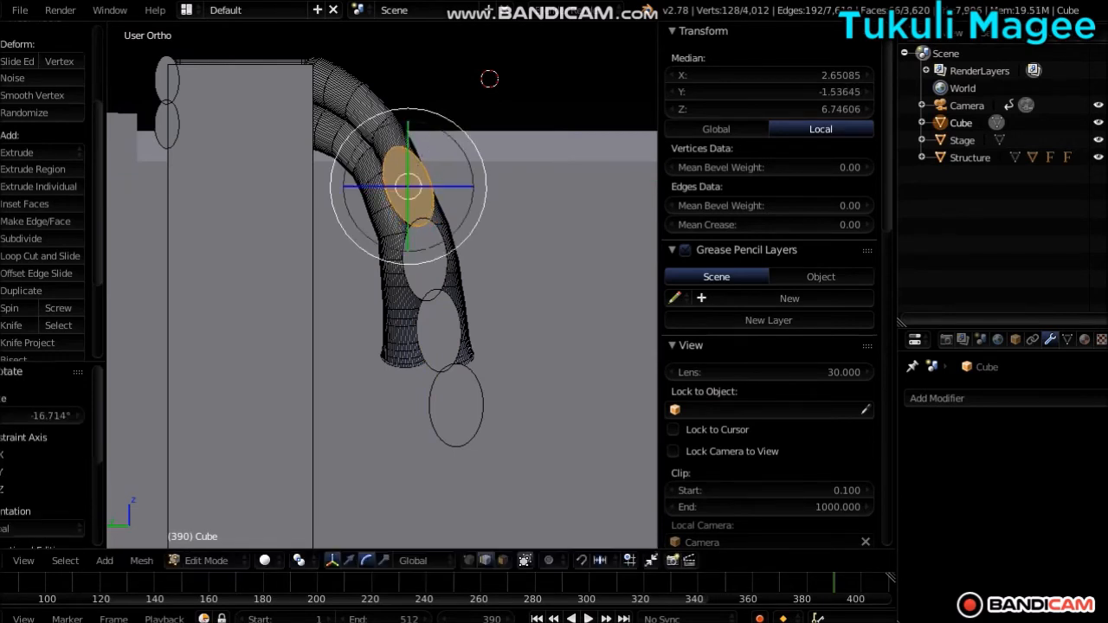
{"action": "left_click", "coordinate": [349, 560]}
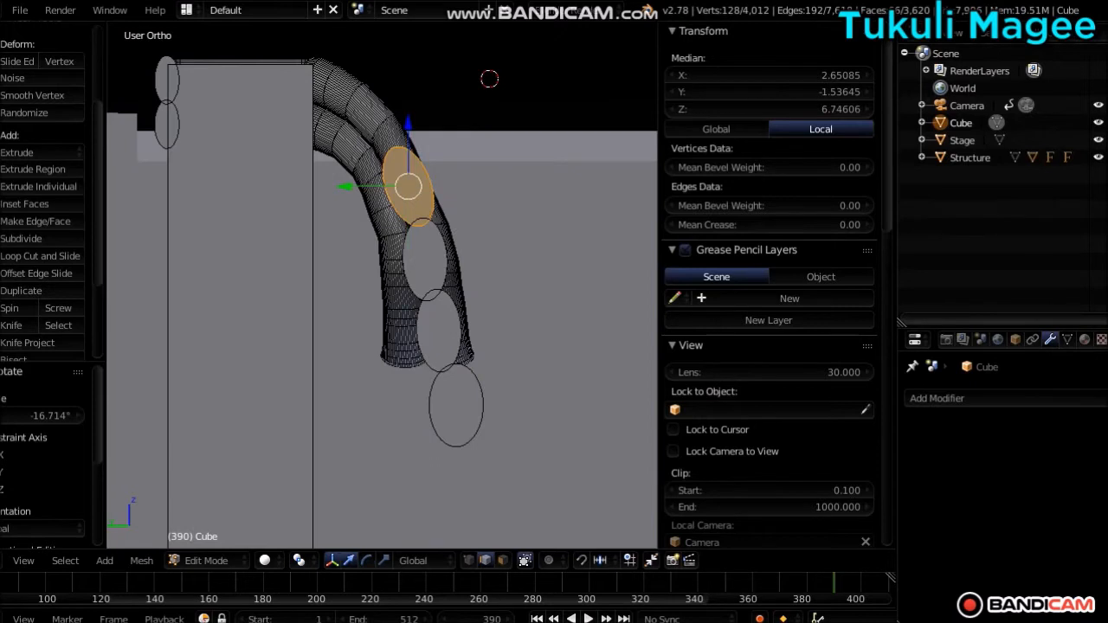
{"action": "left_click_drag", "start_coordinate": [346, 187], "coordinate": [337, 186]}
{"action": "key", "text": "KP_Decimal"}
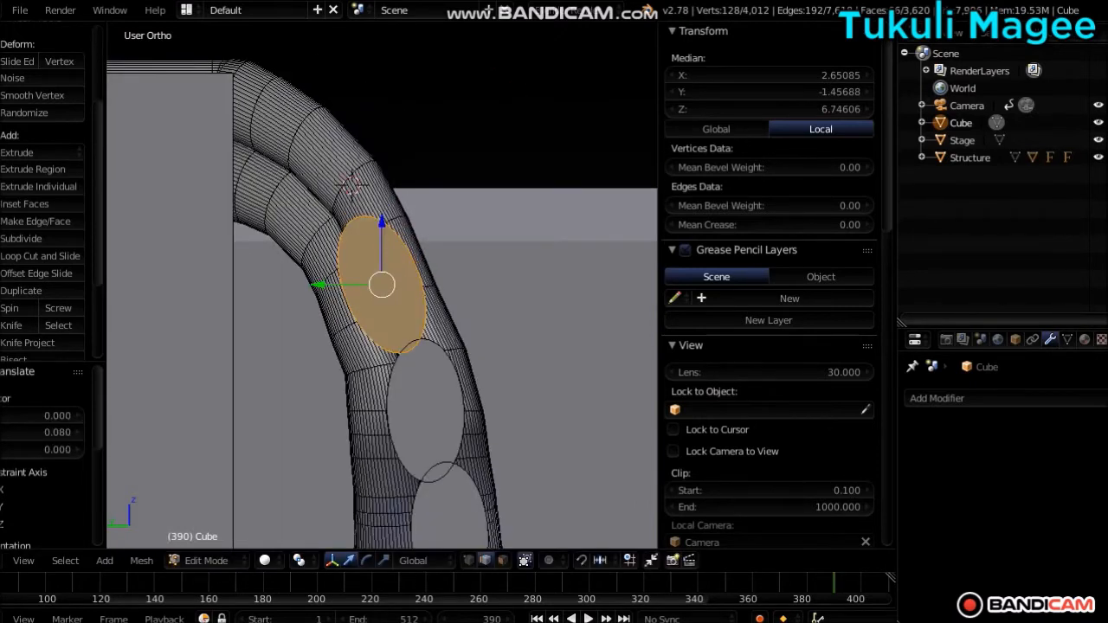
{"action": "left_click_drag", "start_coordinate": [320, 284], "coordinate": [324, 285]}
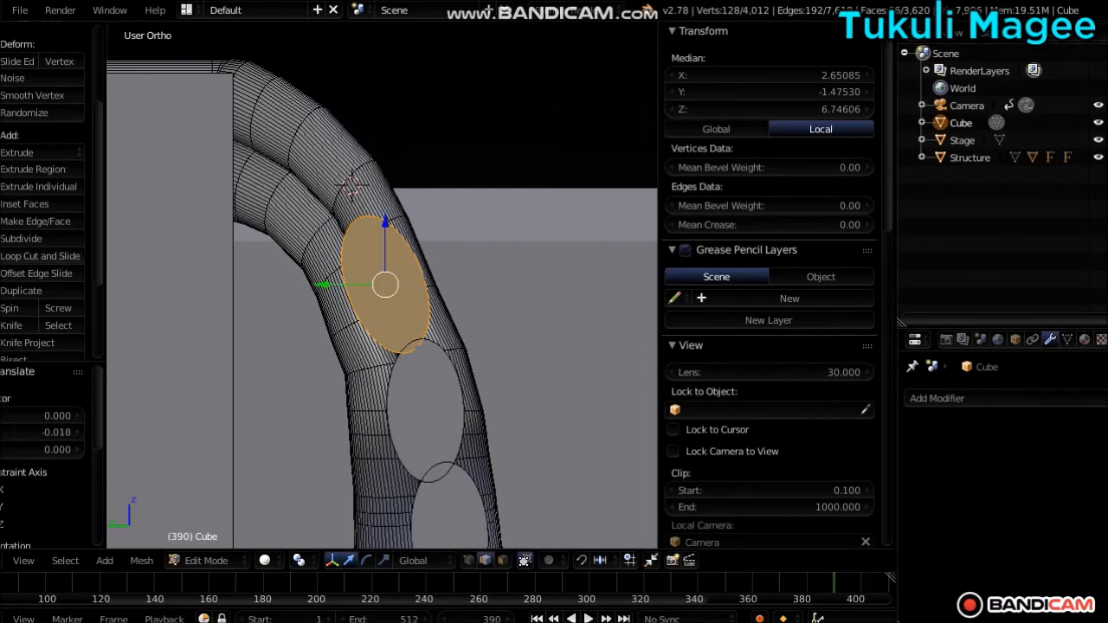
Step: Duplicate the tilted cylinder, move the copy to local Y about -1.153 and Z about 7.289, and rotate it about -9.8°
{"action": "key", "text": "shift+d"}
{"action": "key", "text": "Escape"}
{"action": "left_click_drag", "start_coordinate": [385, 222], "coordinate": [386, 129]}
{"action": "left_click_drag", "start_coordinate": [320, 193], "coordinate": [260, 193]}
{"action": "left_click_drag", "start_coordinate": [322, 132], "coordinate": [359, 113]}
{"action": "left_click", "coordinate": [366, 560]}
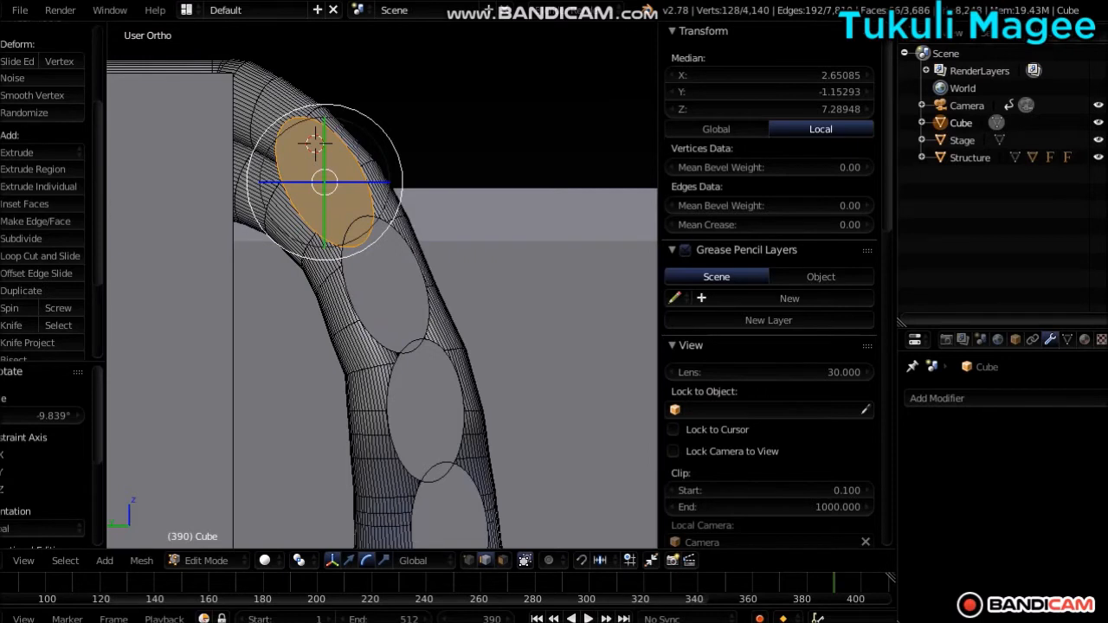
Step: Duplicate the topmost cylinder, tilt the copy further, and move it against the wall's top edge, to local Y about -0.789 and Z about 7.561
{"action": "key", "text": "shift+d"}
{"action": "key", "text": "Escape"}
{"action": "key", "text": "r"}
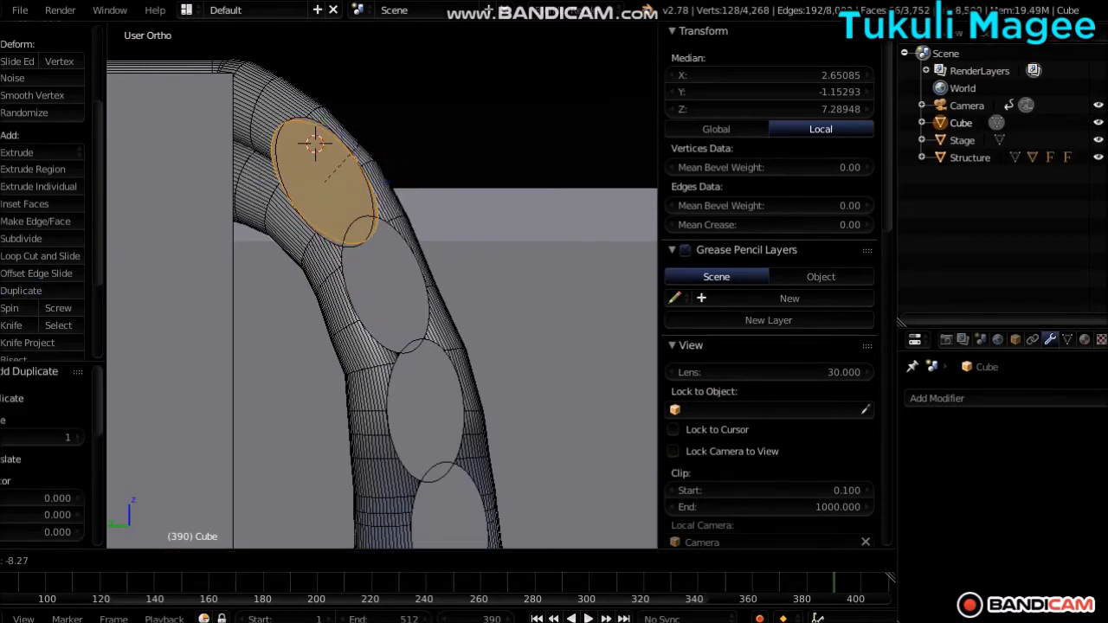
{"action": "left_click", "coordinate": [309, 141]}
{"action": "left_click", "coordinate": [349, 560]}
{"action": "left_click_drag", "start_coordinate": [264, 182], "coordinate": [192, 182]}
{"action": "left_click_drag", "start_coordinate": [255, 121], "coordinate": [255, 69]}
Step: Rotate the copy by the wall about -13° more, shift it to local Y about -0.725, and switch to perspective view
{"action": "left_click", "coordinate": [366, 560]}
{"action": "left_click_drag", "start_coordinate": [311, 185], "coordinate": [322, 171]}
{"action": "left_click", "coordinate": [349, 560]}
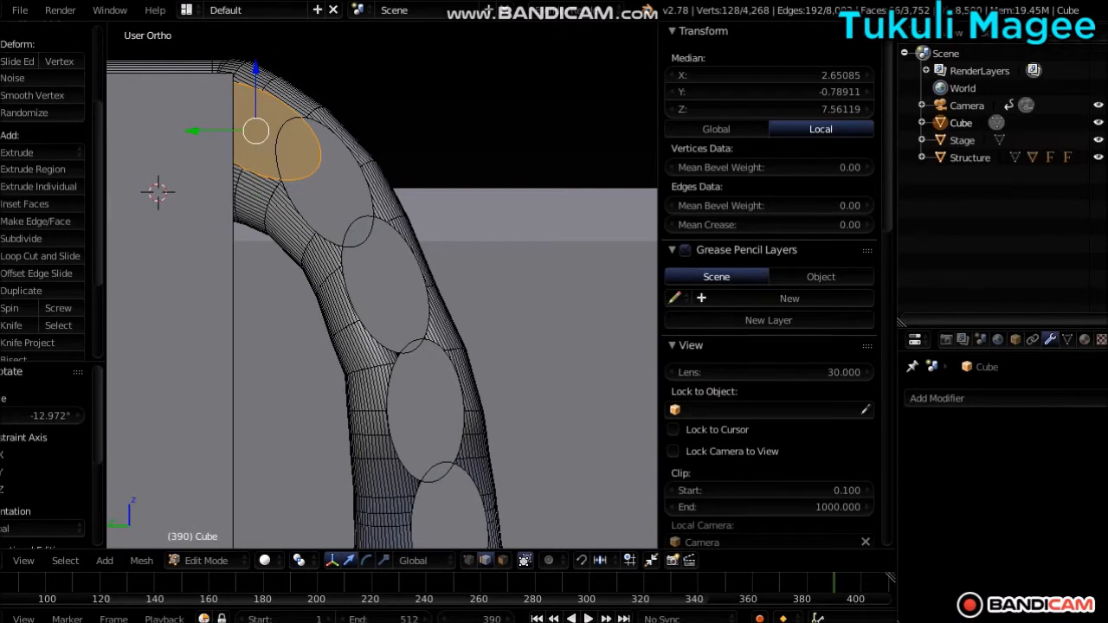
{"action": "left_click_drag", "start_coordinate": [199, 131], "coordinate": [186, 130]}
{"action": "key", "text": "KP_5"}
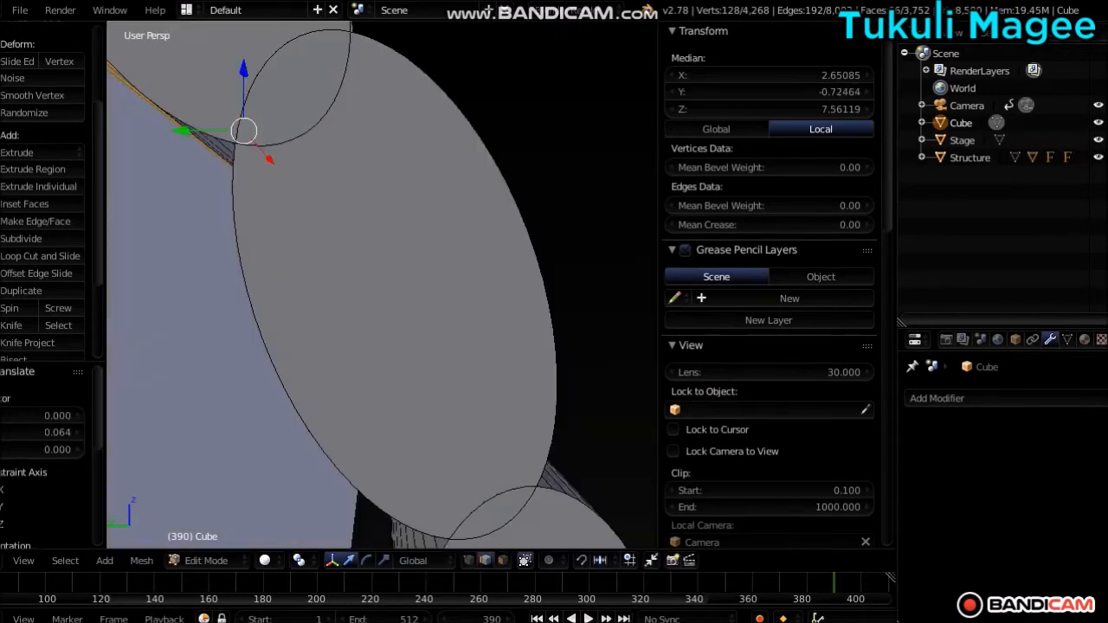
Step: Raise the cylinder at the wall's top edge to local Z about 7.575 and check it in front view
{"action": "key", "text": "KP_Decimal"}
{"action": "scroll", "coordinate": [381, 284], "scroll_direction": "down", "scroll_amount": 3}
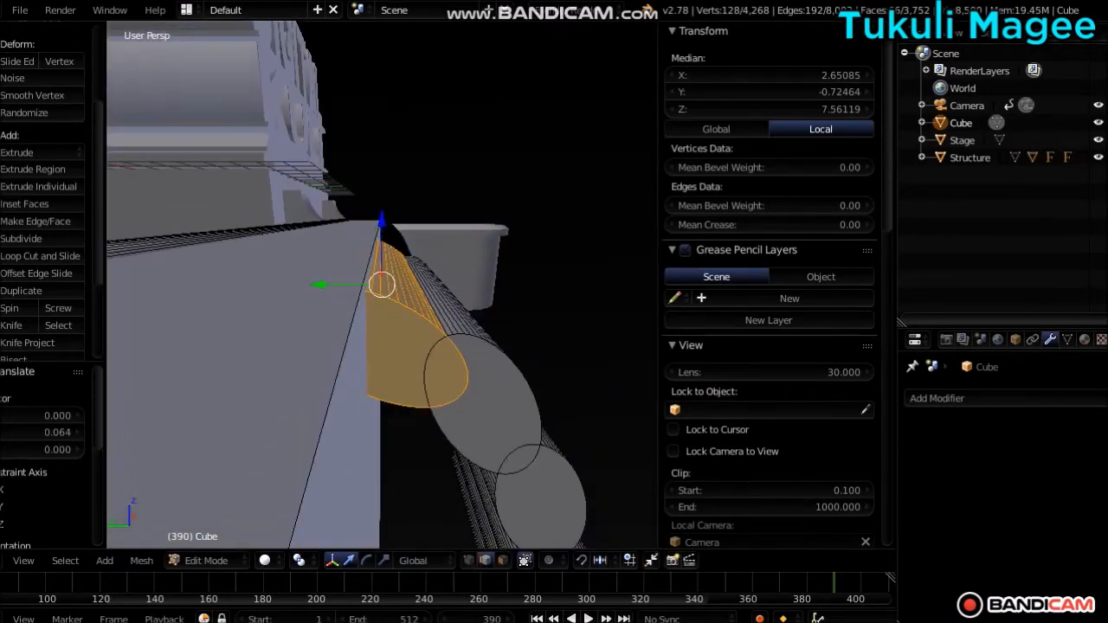
{"action": "left_click_drag", "start_coordinate": [380, 222], "coordinate": [381, 218]}
{"action": "key", "text": "KP_1"}
{"action": "key", "text": "KP_5"}
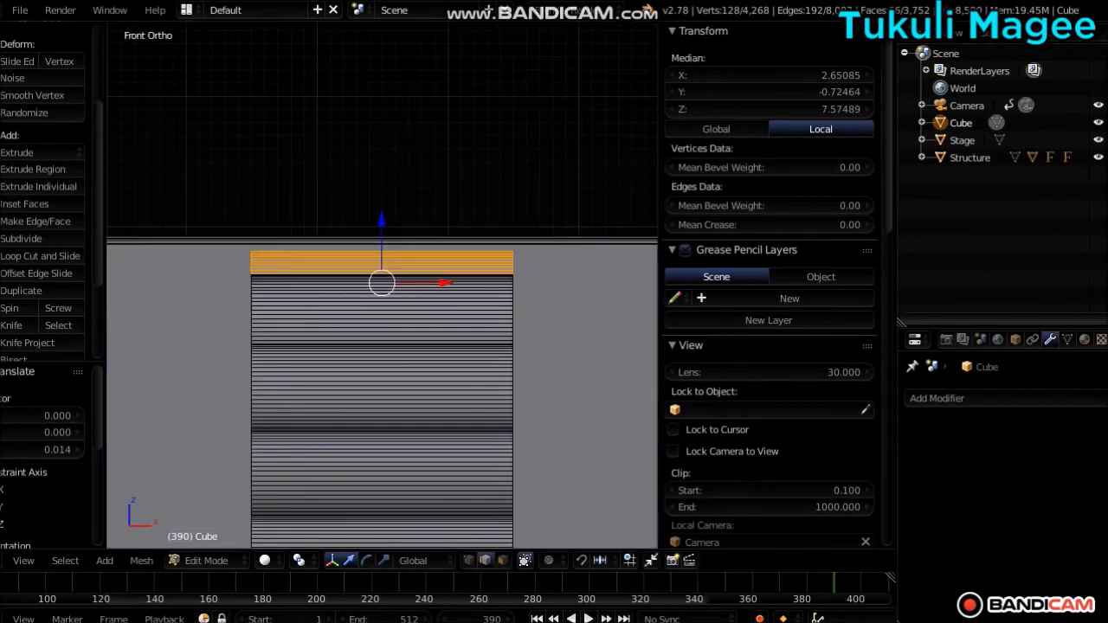
Step: Deselect the cylinder and switch to wireframe display with vertex selection, viewing the bend from the side
{"action": "key", "text": "ctrl+KP_3"}
{"action": "scroll", "coordinate": [382, 285], "scroll_direction": "down", "scroll_amount": 7, "text": "shift"}
{"action": "scroll", "coordinate": [381, 284], "scroll_direction": "up", "scroll_amount": 2}
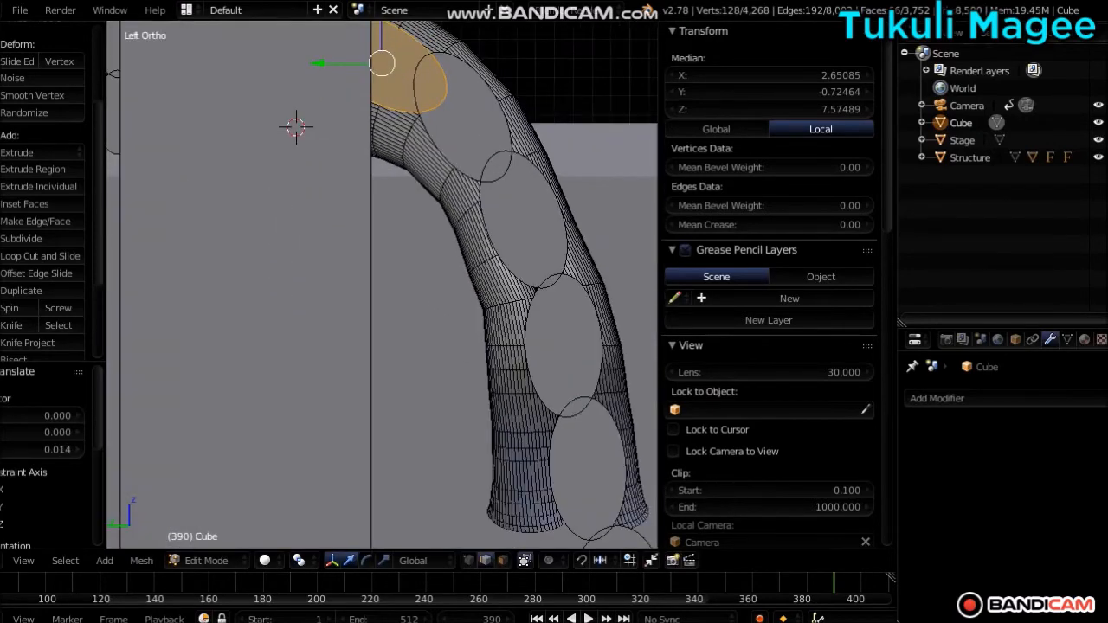
{"action": "scroll", "coordinate": [382, 285], "scroll_direction": "up", "scroll_amount": 4, "text": "ctrl"}
{"action": "scroll", "coordinate": [381, 285], "scroll_direction": "up", "scroll_amount": 2, "text": "shift"}
{"action": "scroll", "coordinate": [382, 285], "scroll_direction": "up", "scroll_amount": 6}
{"action": "key", "text": "a"}
{"action": "key", "text": "z"}
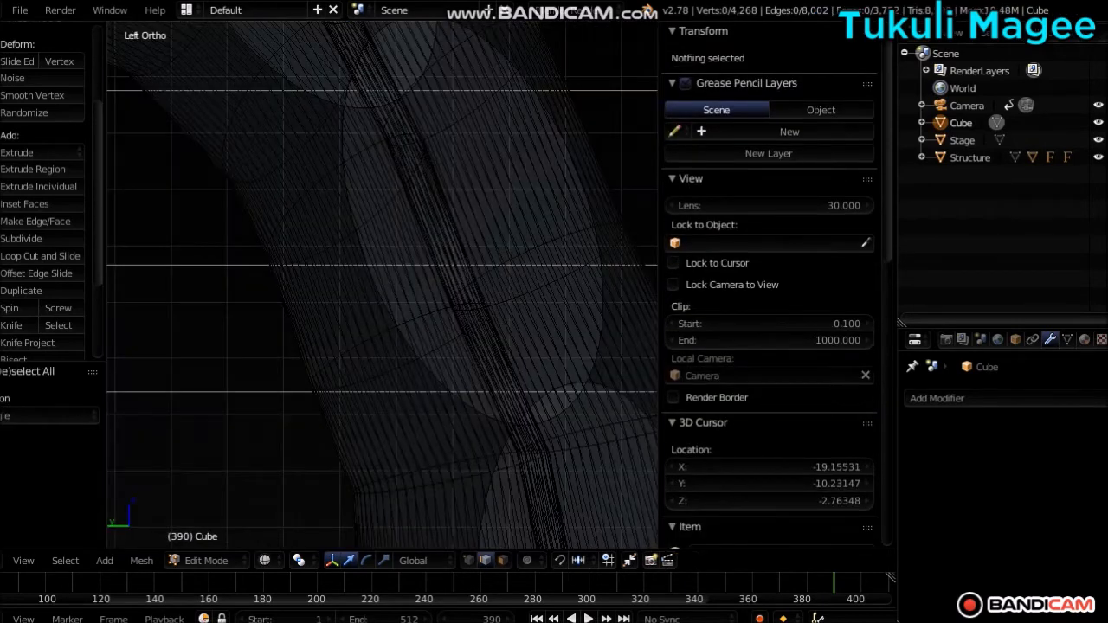
{"action": "left_click", "coordinate": [469, 560]}
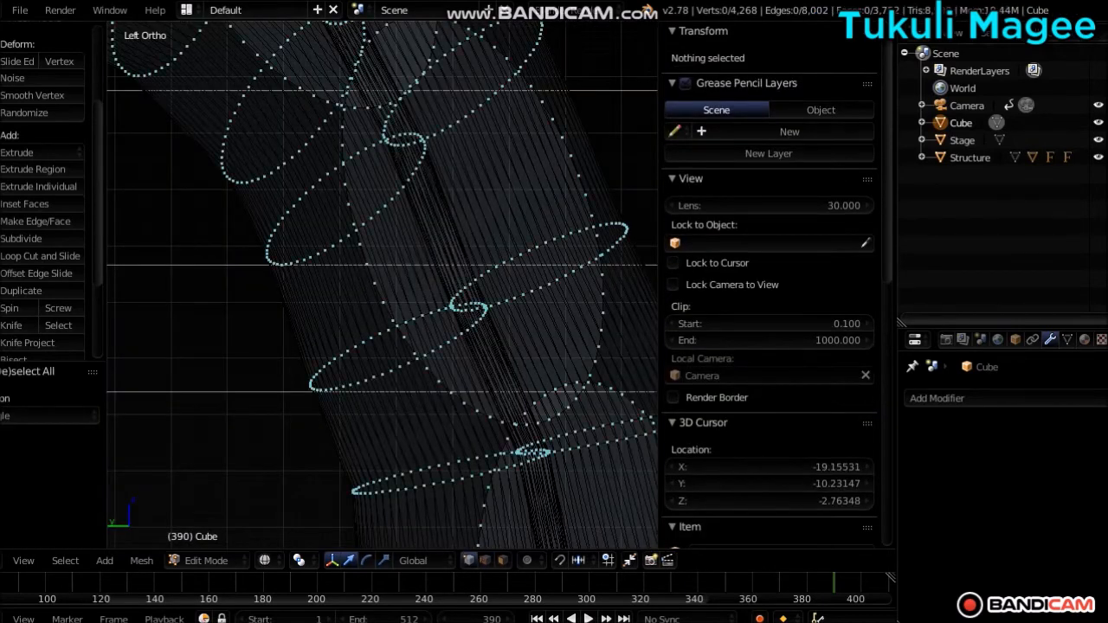
Step: Select a single vertex on the curved rail's bend and frame it in front orthographic view
{"action": "key", "text": "KP_1"}
{"action": "key", "text": "KP_3"}
{"action": "key", "text": "KP_1"}
{"action": "middle_click_drag", "start_coordinate": [520, 285], "coordinate": [225, 284]}
{"action": "key", "text": "z"}
{"action": "key", "text": "KP_1"}
{"action": "key", "text": "ctrl+KP_3"}
{"action": "key", "text": "z"}
{"action": "key", "text": "ctrl+KP_6"}
{"action": "key", "text": "ctrl+KP_6"}
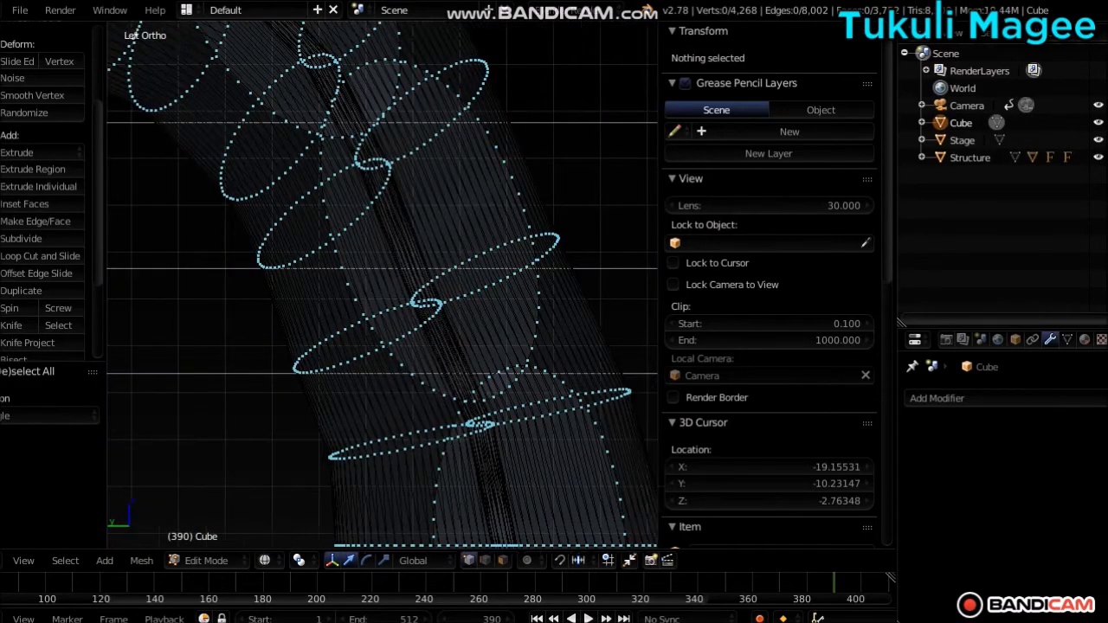
{"action": "right_click", "coordinate": [271, 359]}
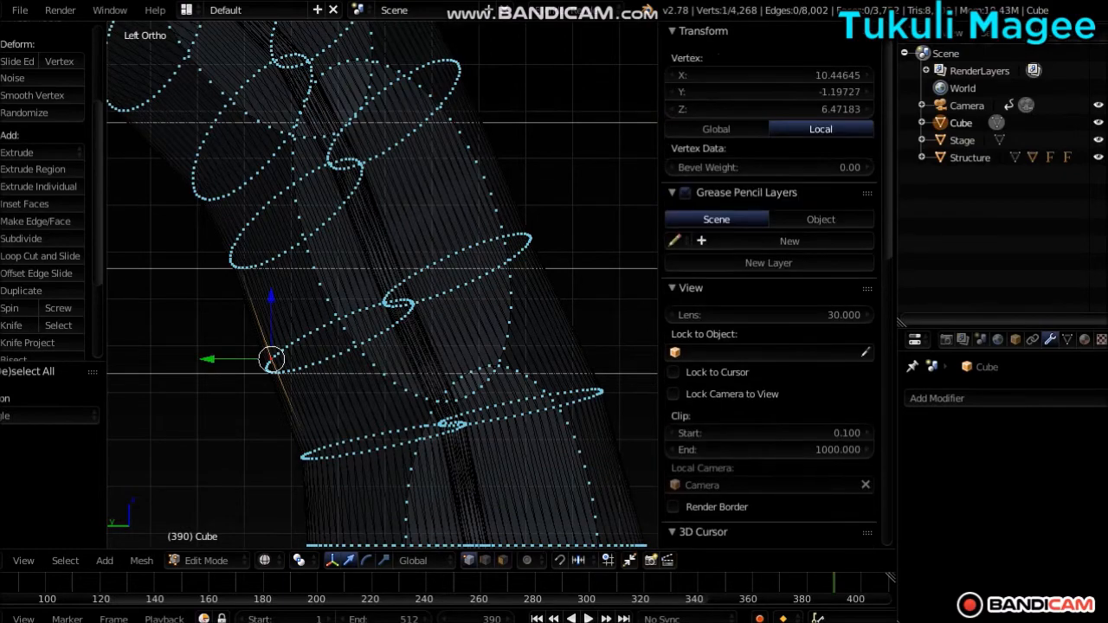
{"action": "middle_click_drag", "start_coordinate": [382, 285], "coordinate": [187, 285]}
{"action": "key", "text": "KP_1"}
{"action": "key", "text": "KP_Decimal"}
{"action": "key", "text": "z"}
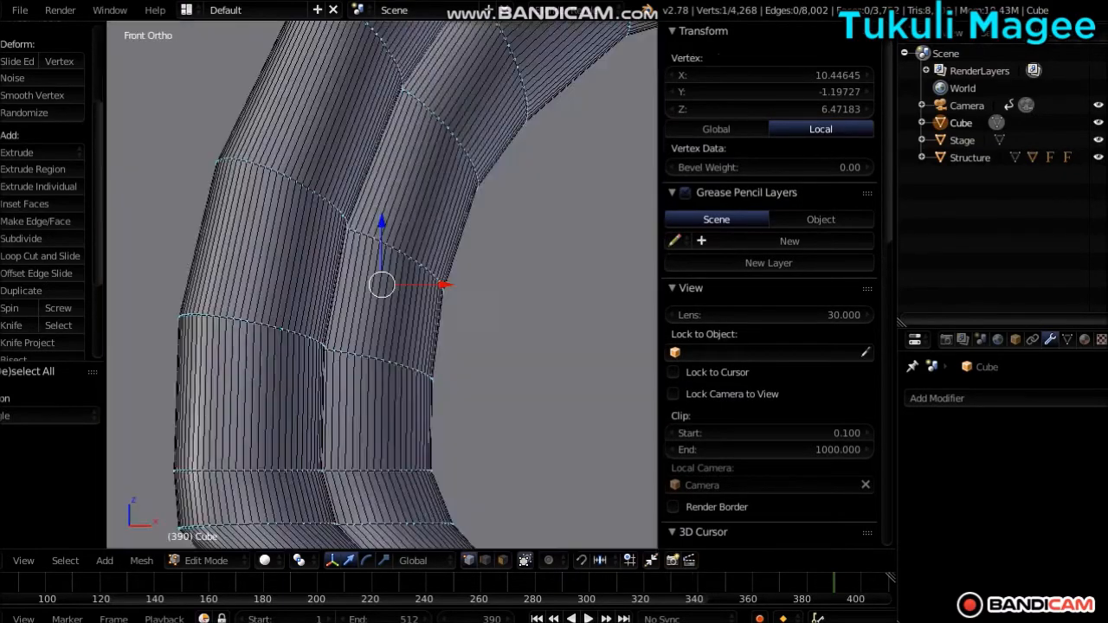
Step: Circle-select the rail's vertex rings around that vertex and shift them along Y to local Y about -1.514
{"action": "scroll", "coordinate": [381, 285], "scroll_direction": "up", "scroll_amount": 1}
{"action": "key", "text": "z"}
{"action": "key", "text": "c"}
{"action": "scroll", "coordinate": [448, 301], "scroll_direction": "up", "scroll_amount": 6}
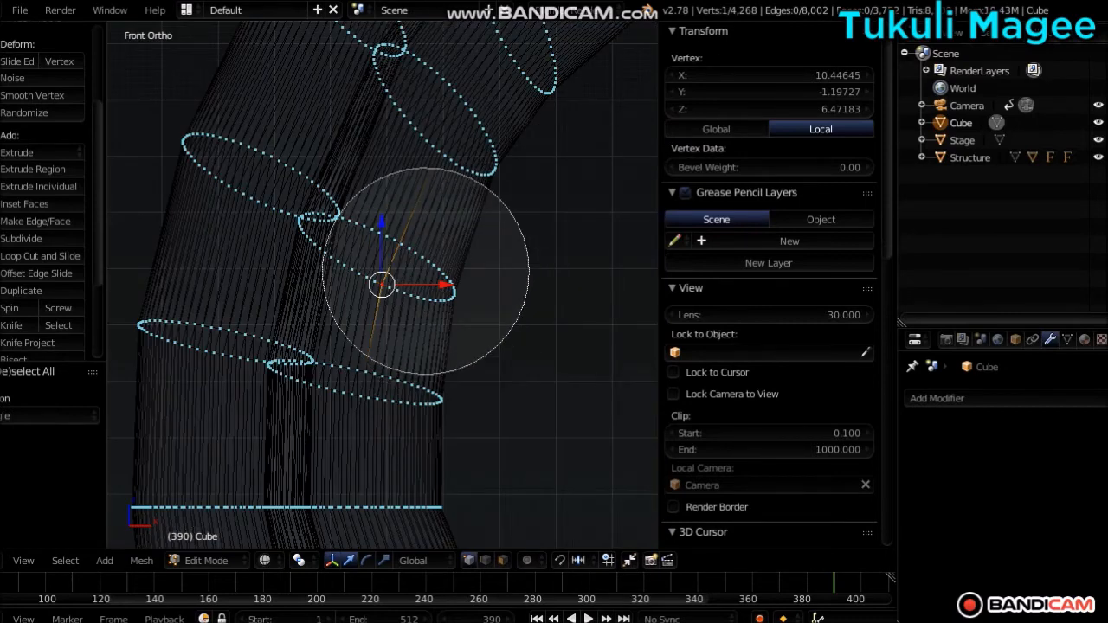
{"action": "mouse_move", "coordinate": [450, 276]}
{"action": "left_mouse_down"}
{"action": "mouse_move", "coordinate": [327, 232]}
{"action": "mouse_move", "coordinate": [148, 141]}
{"action": "left_mouse_up"}
{"action": "right_click", "coordinate": [234, 180]}
{"action": "middle_click_drag", "start_coordinate": [233, 180], "coordinate": [169, 180]}
{"action": "key", "text": "KP_3"}
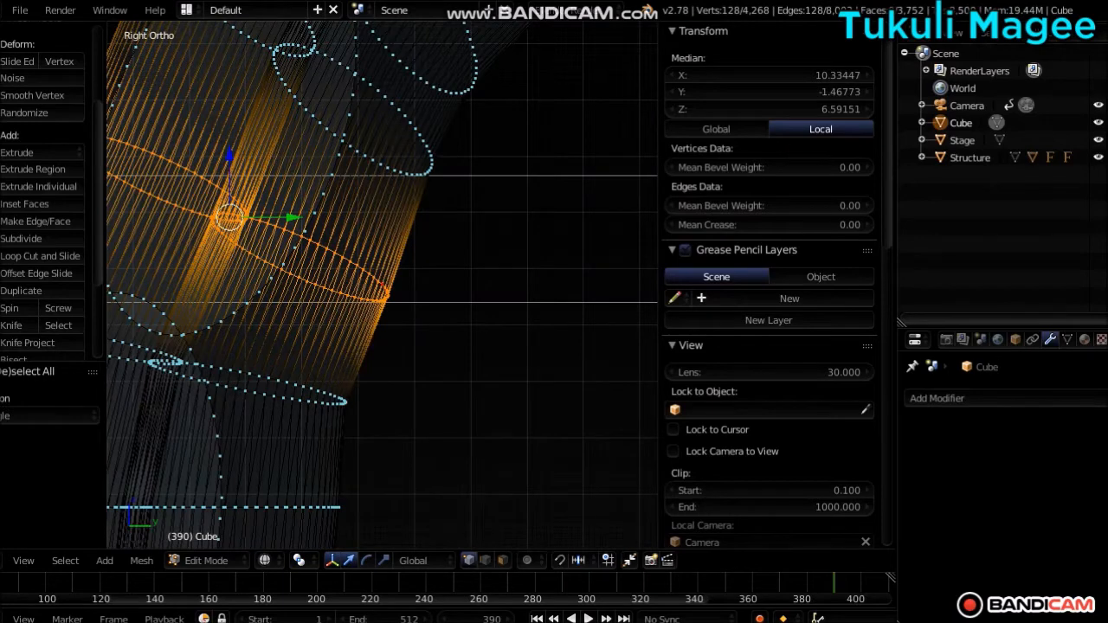
{"action": "scroll", "coordinate": [382, 284], "scroll_direction": "down", "scroll_amount": 2}
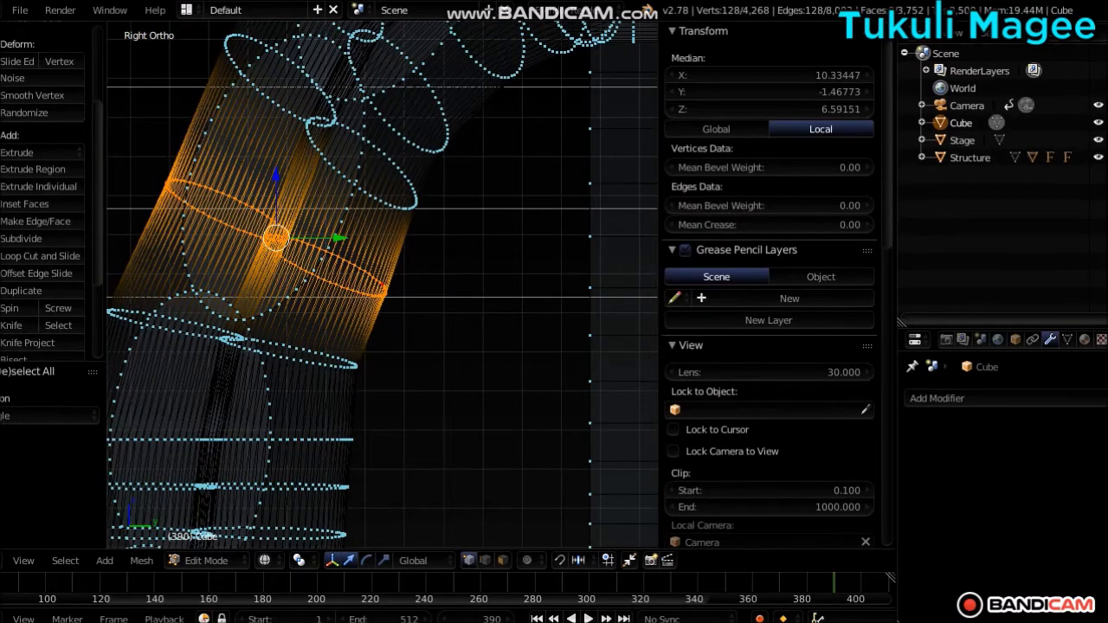
{"action": "key", "text": "g"}
{"action": "key", "text": "y"}
{"action": "key", "text": "Return"}
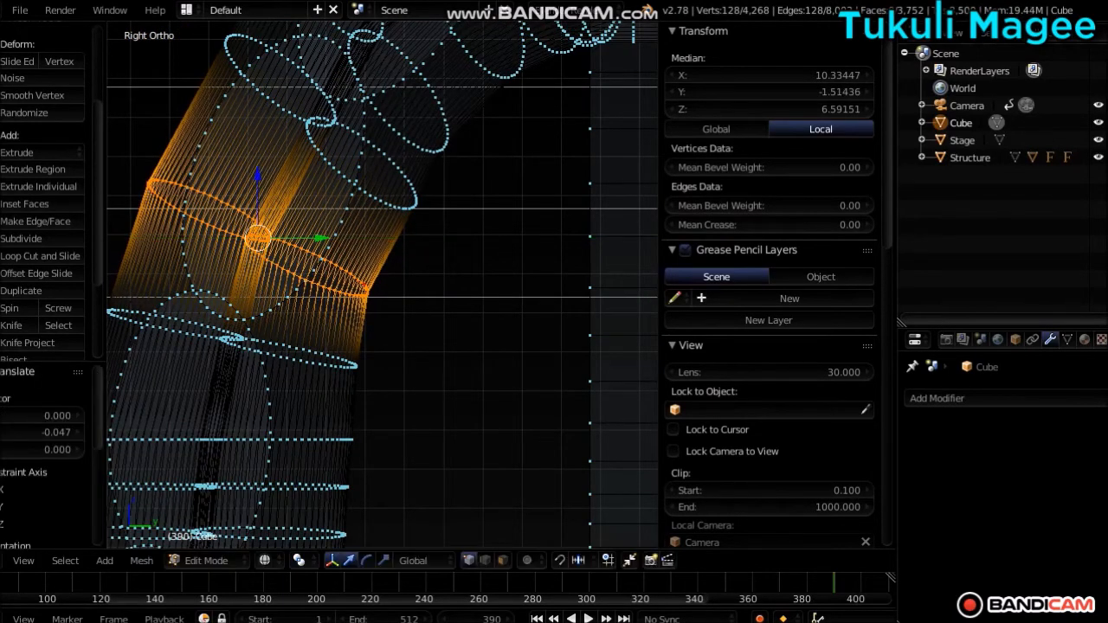
Step: Circle-select the next pair of rings up the rail's bend and shift them to local Y about -1.380
{"action": "key", "text": "KP_1"}
{"action": "key", "text": "a"}
{"action": "key", "text": "c"}
{"action": "mouse_move", "coordinate": [453, 190]}
{"action": "left_mouse_down"}
{"action": "mouse_move", "coordinate": [407, 96]}
{"action": "mouse_move", "coordinate": [333, 61]}
{"action": "left_mouse_up"}
{"action": "key", "text": "Escape"}
{"action": "key", "text": "KP_3"}
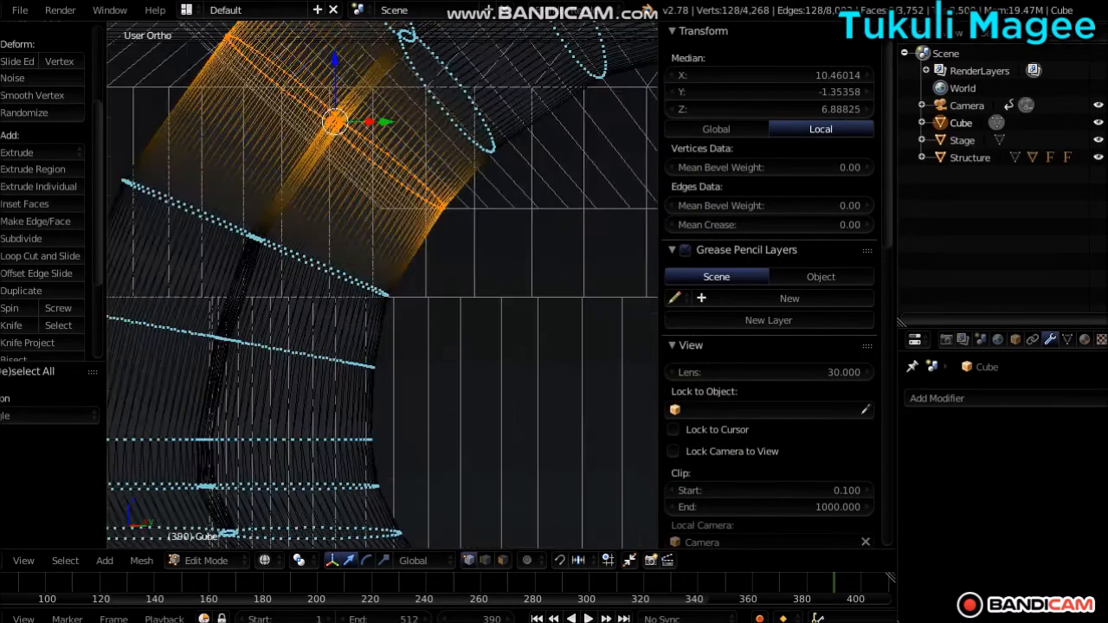
{"action": "left_click_drag", "start_coordinate": [381, 121], "coordinate": [369, 121]}
{"action": "scroll", "coordinate": [369, 121], "scroll_direction": "down", "scroll_amount": 4}
{"action": "key", "text": "z"}
{"action": "key", "text": "KP_1"}
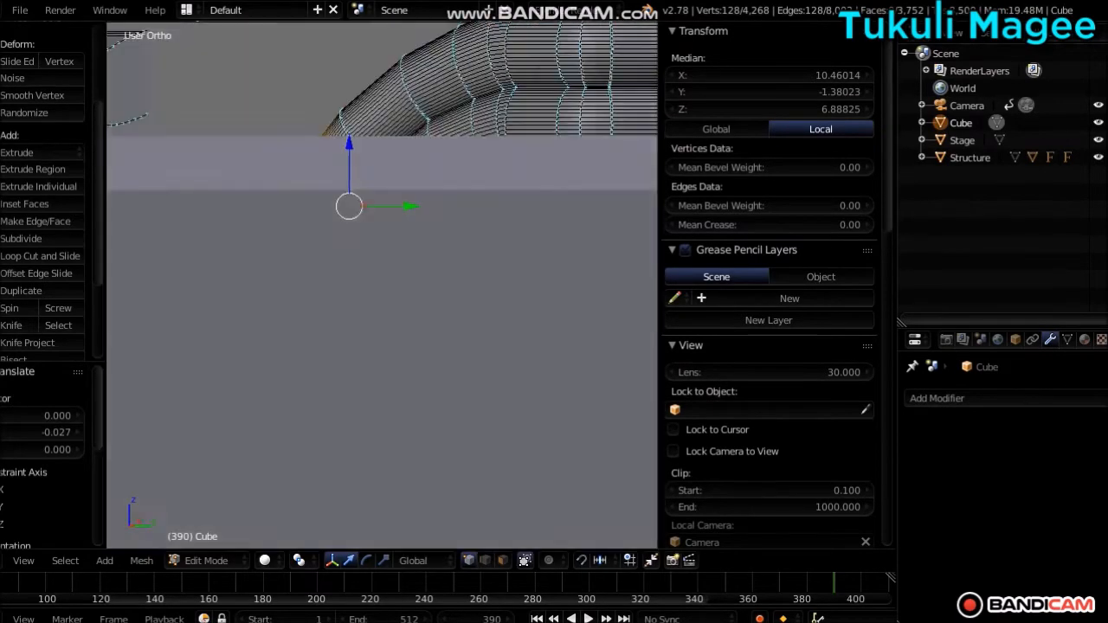
Step: In top orthographic wireframe view, box-select the low-X end vertices of the stacked elliptical cylinders and apply flat shading
{"action": "key", "text": "a"}
{"action": "scroll", "coordinate": [382, 284], "scroll_direction": "down", "scroll_amount": 5}
{"action": "scroll", "coordinate": [382, 285], "scroll_direction": "down", "scroll_amount": 1, "text": "ctrl"}
{"action": "key", "text": "KP_5"}
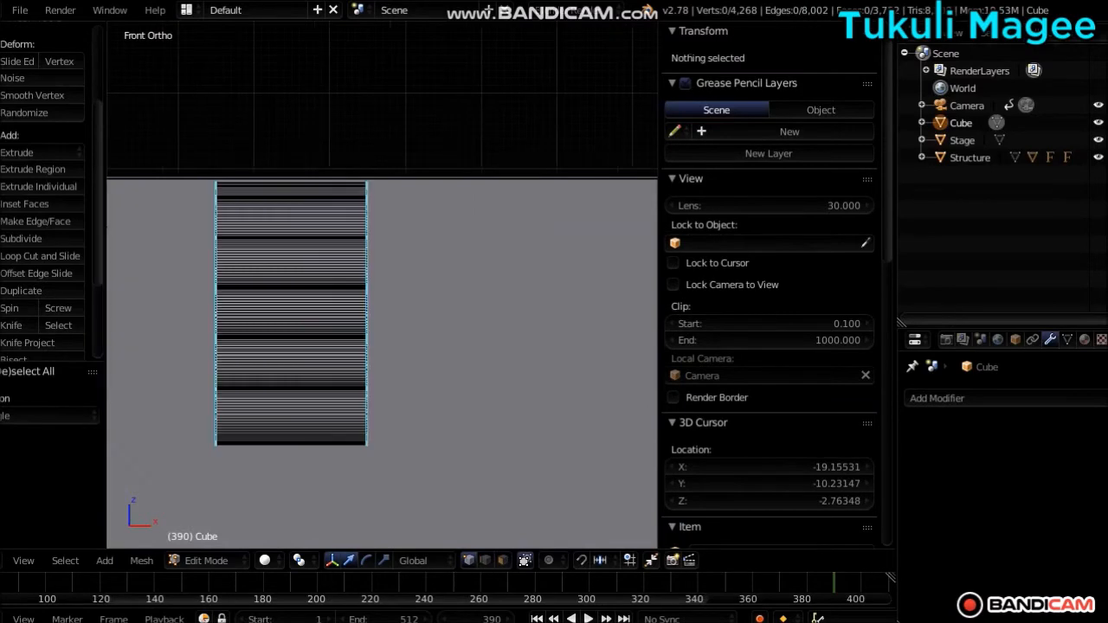
{"action": "key", "text": "z"}
{"action": "key", "text": "KP_7"}
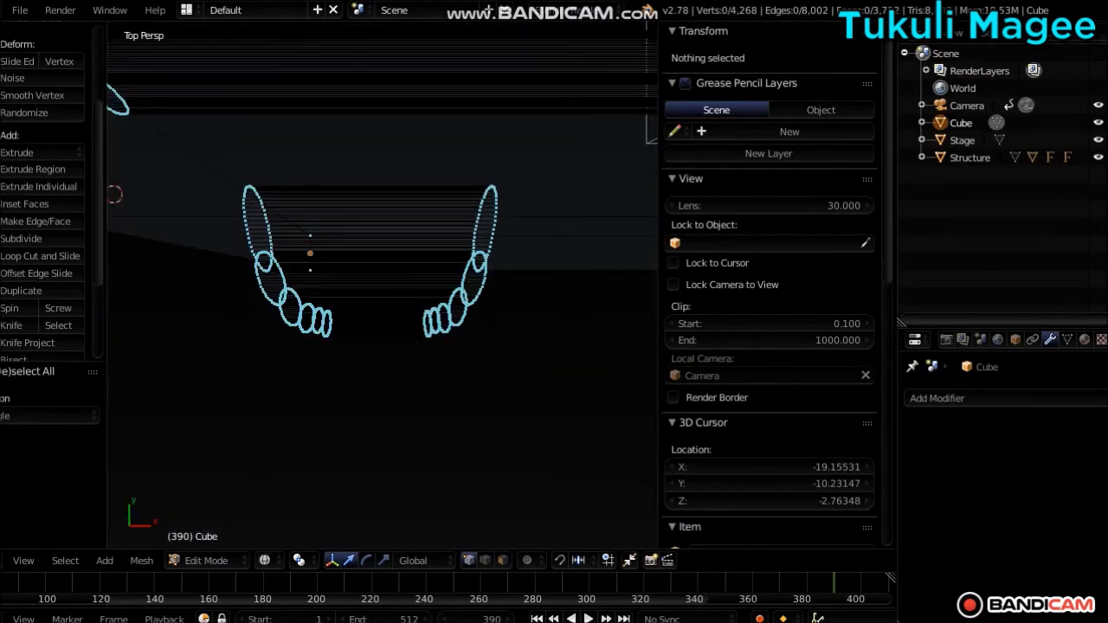
{"action": "key", "text": "KP_5"}
{"action": "key", "text": "b"}
{"action": "left_click_drag", "start_coordinate": [292, 169], "coordinate": [504, 367]}
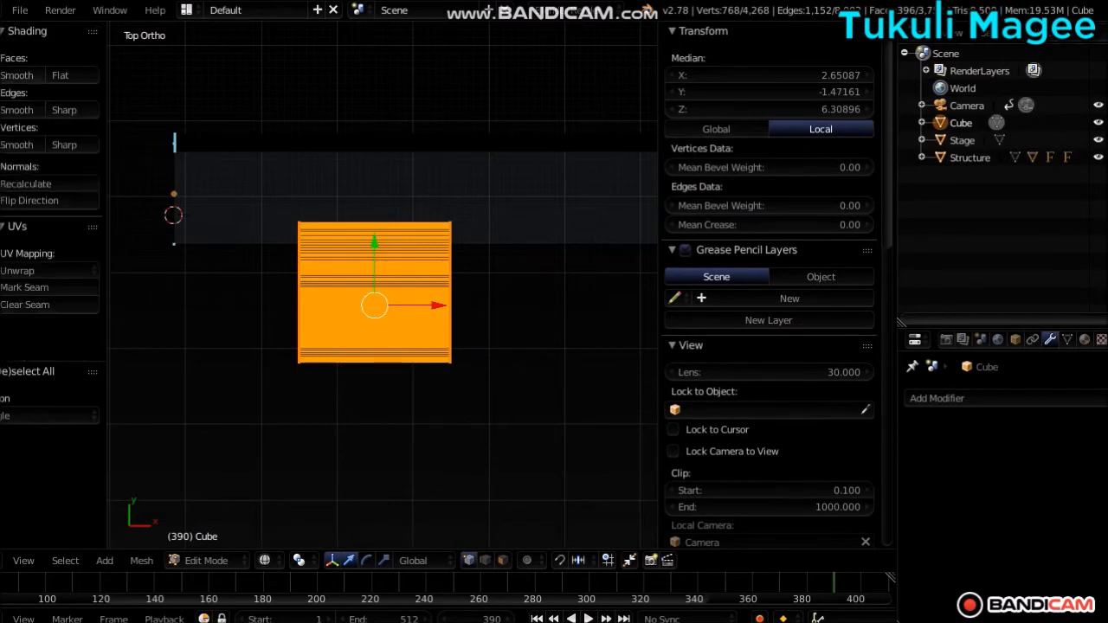
{"action": "key", "text": "a"}
{"action": "key", "text": "b"}
{"action": "left_click_drag", "start_coordinate": [218, 170], "coordinate": [346, 492]}
{"action": "left_click", "coordinate": [72, 75]}
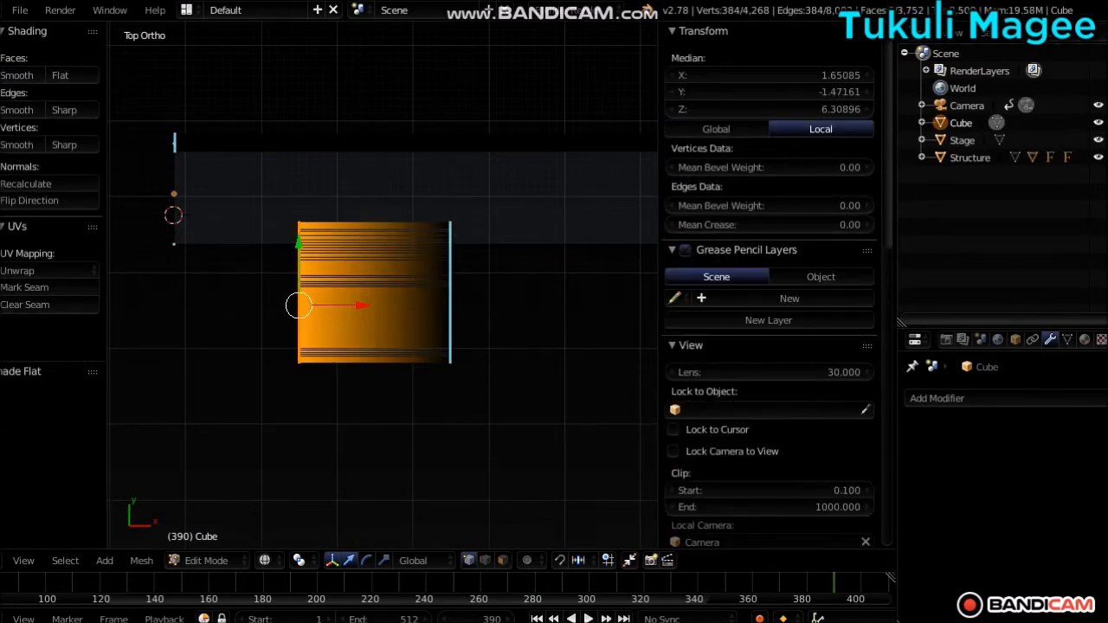
{"action": "key", "text": "a"}
{"action": "key", "text": "b"}
{"action": "left_click_drag", "start_coordinate": [437, 174], "coordinate": [520, 421]}
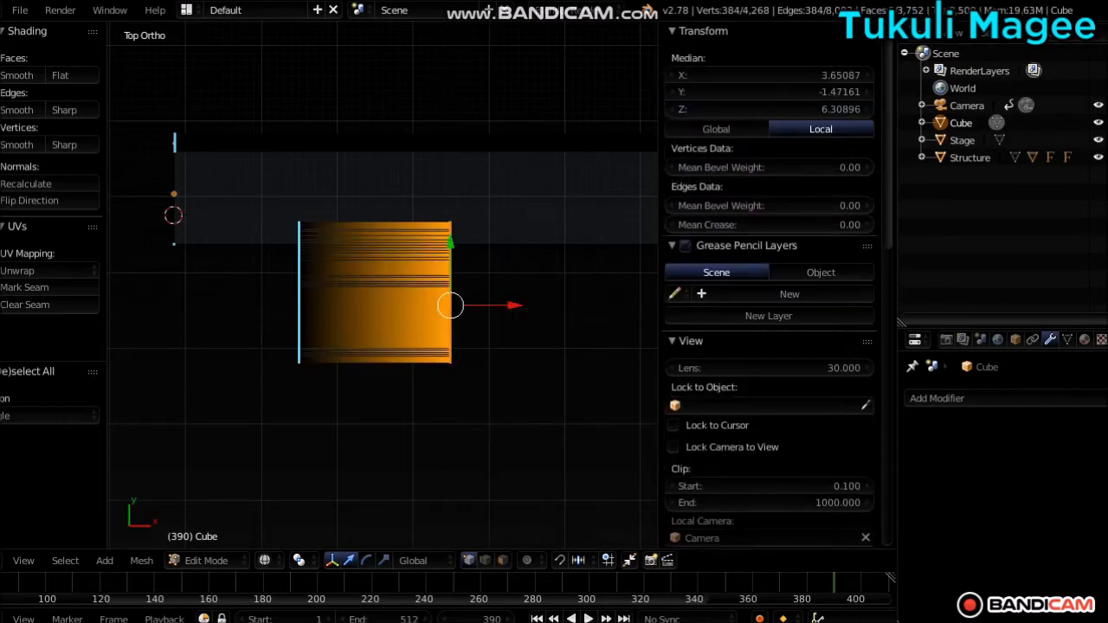
Step: Box-select the low-X ends of the stacked cylinders and extend them along X to local X about 0.047
{"action": "key", "text": "a"}
{"action": "key", "text": "b"}
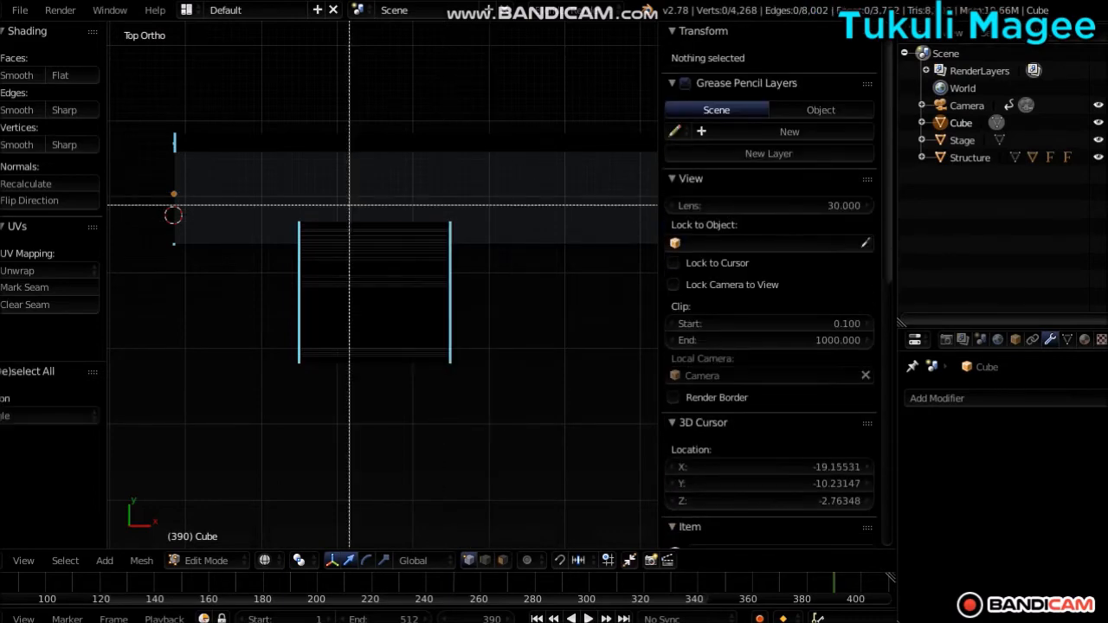
{"action": "left_click_drag", "start_coordinate": [262, 169], "coordinate": [357, 425]}
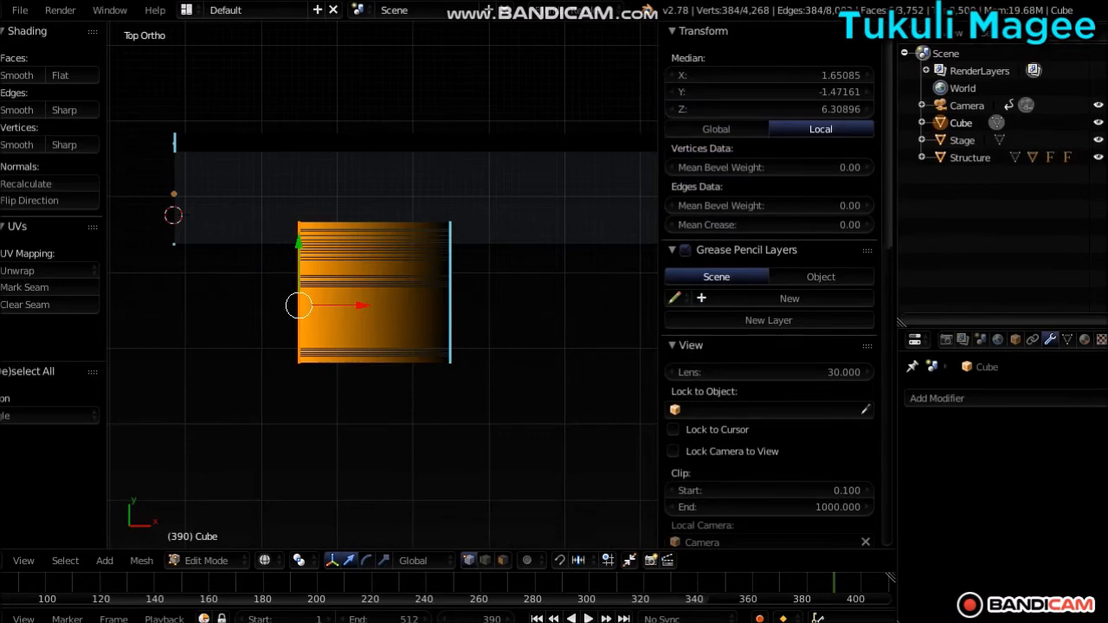
{"action": "key", "text": "g"}
{"action": "key", "text": "x"}
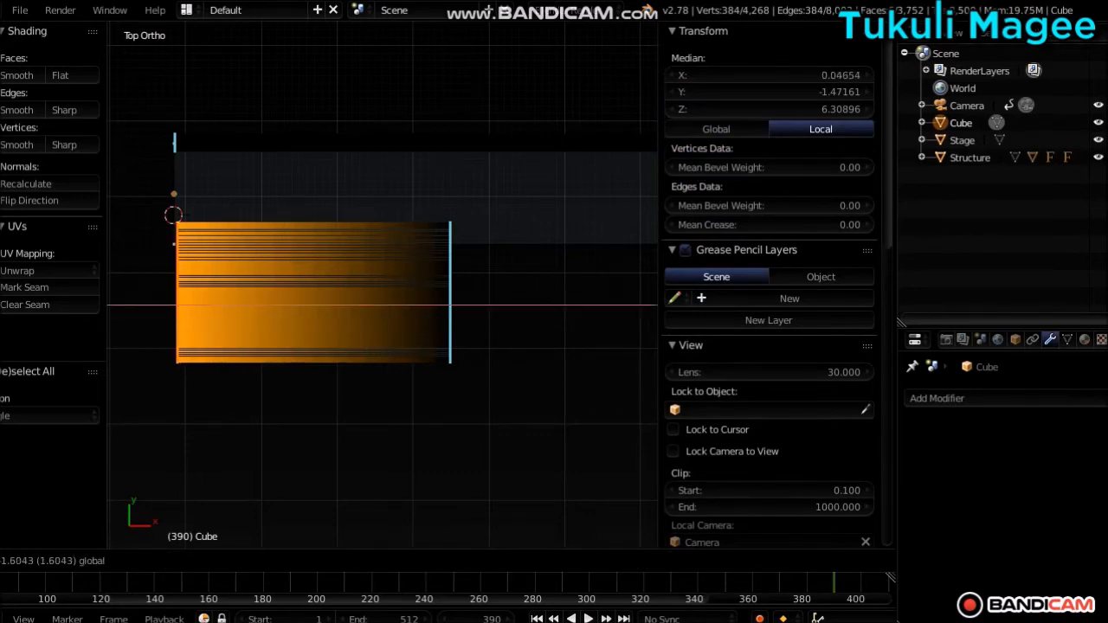
{"action": "left_click", "coordinate": [240, 304]}
Step: Box-select the opposite ends of the stacked cylinders and extend them along X to local X about 10.222, at the rail's bend
{"action": "key", "text": "a"}
{"action": "key", "text": "b"}
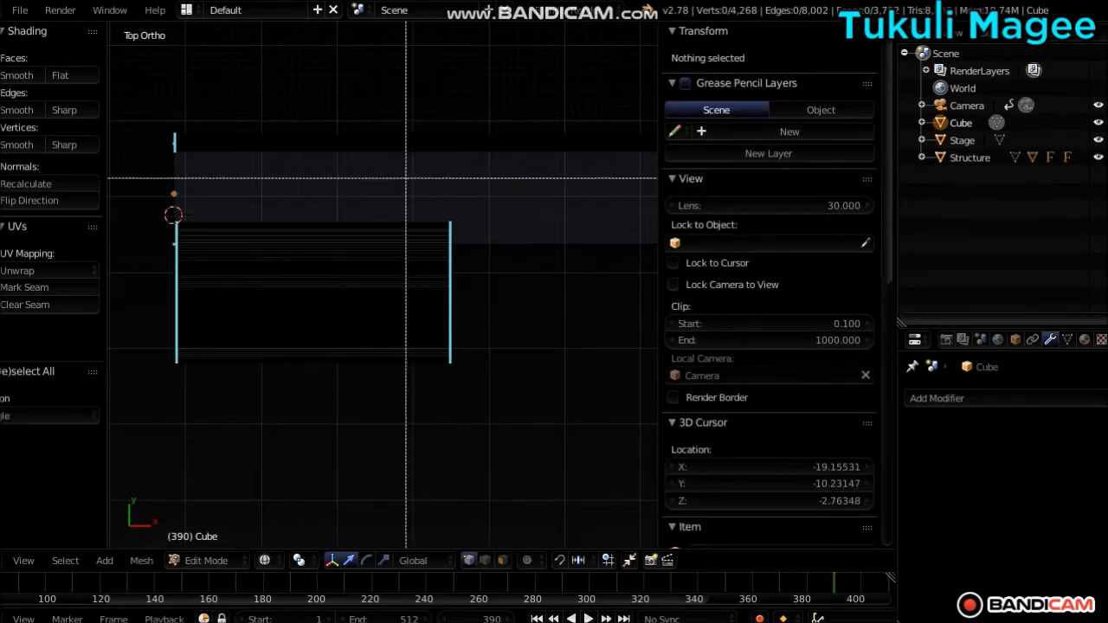
{"action": "left_click_drag", "start_coordinate": [391, 165], "coordinate": [511, 407]}
{"action": "key", "text": "KP_1"}
{"action": "key", "text": "KP_Decimal"}
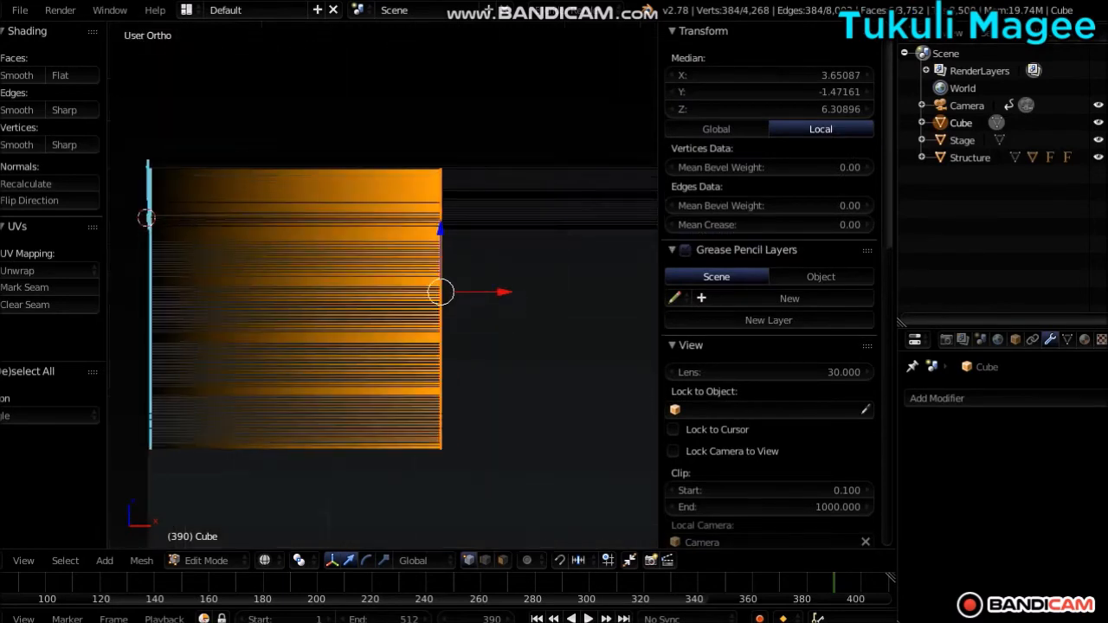
{"action": "scroll", "coordinate": [381, 286], "scroll_direction": "down", "scroll_amount": 8}
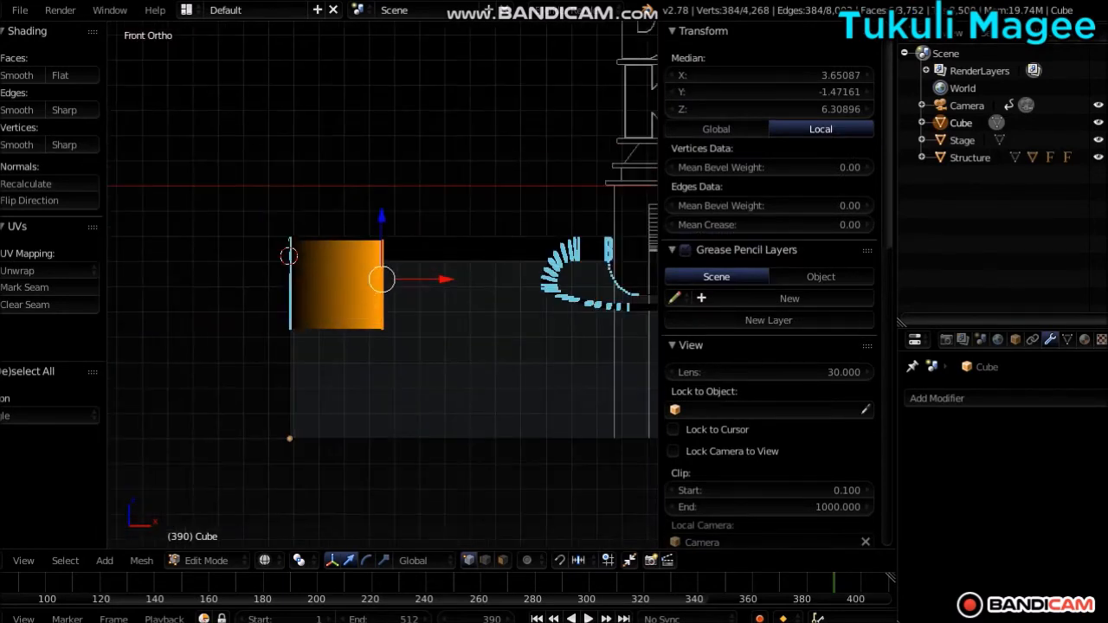
{"action": "key", "text": "g"}
{"action": "key", "text": "x"}
{"action": "left_click", "coordinate": [546, 279]}
{"action": "key", "text": "z"}
{"action": "key", "text": "KP_Decimal"}
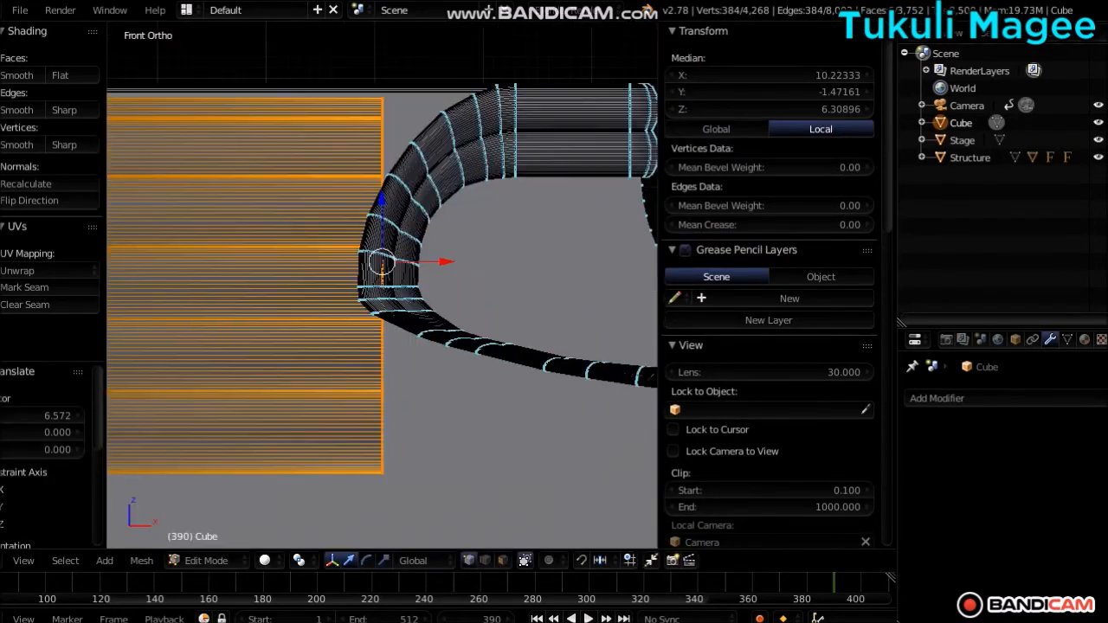
Step: Pull the extended cylinder ends back slightly to local X about 10.182, and deselect them
{"action": "key", "text": "KP_5"}
{"action": "middle_click_drag", "start_coordinate": [381, 286], "coordinate": [382, 329]}
{"action": "key", "text": "KP_7"}
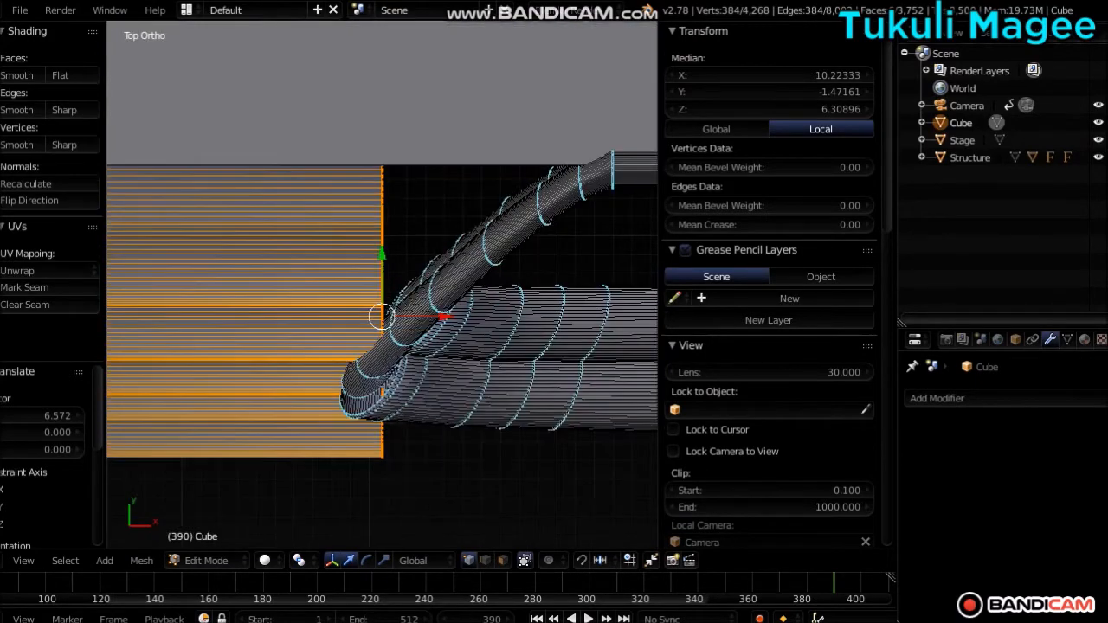
{"action": "key", "text": "KP_1"}
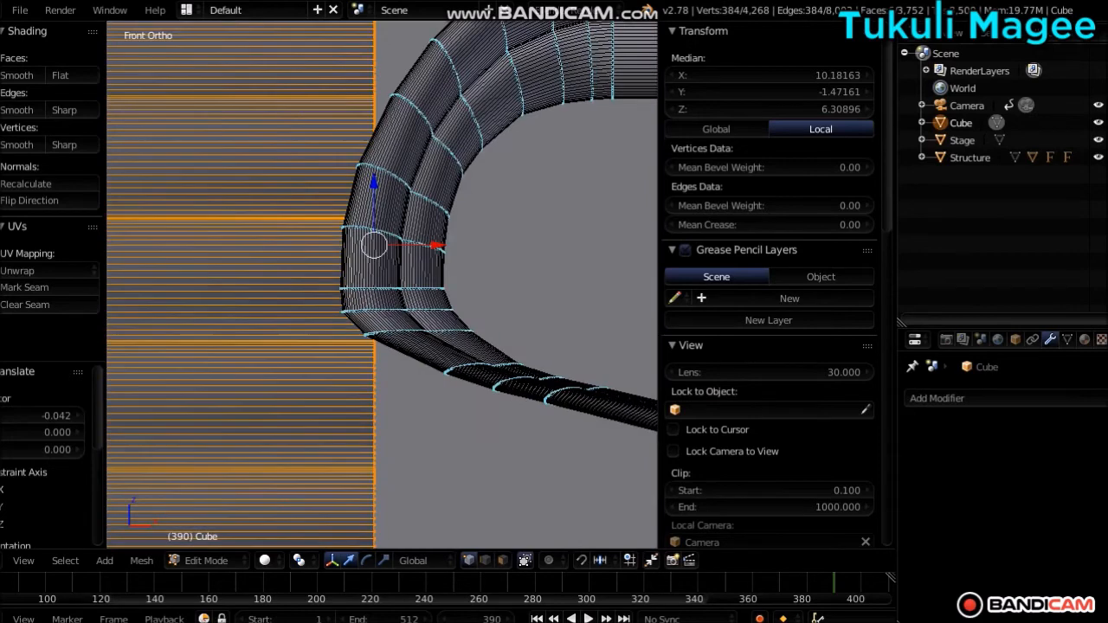
{"action": "key", "text": "a"}
{"action": "scroll", "coordinate": [382, 285], "scroll_direction": "down", "scroll_amount": 3}
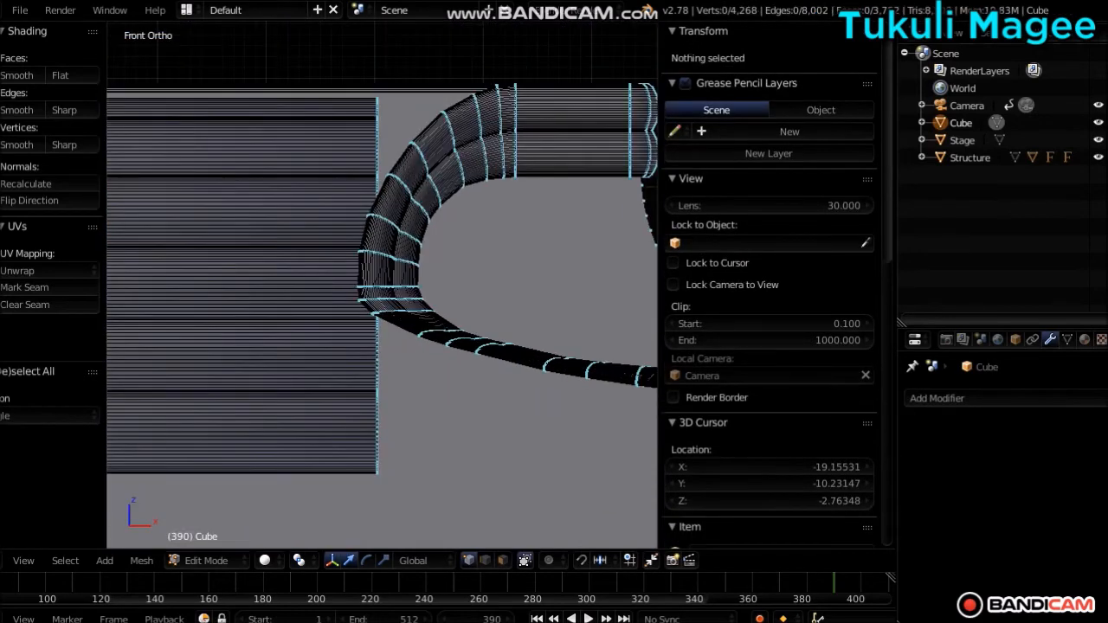
Step: Switch to face selection and select the end face of the lowest elliptical cylinder
{"action": "left_click", "coordinate": [503, 560]}
{"action": "key", "text": "KP_2"}
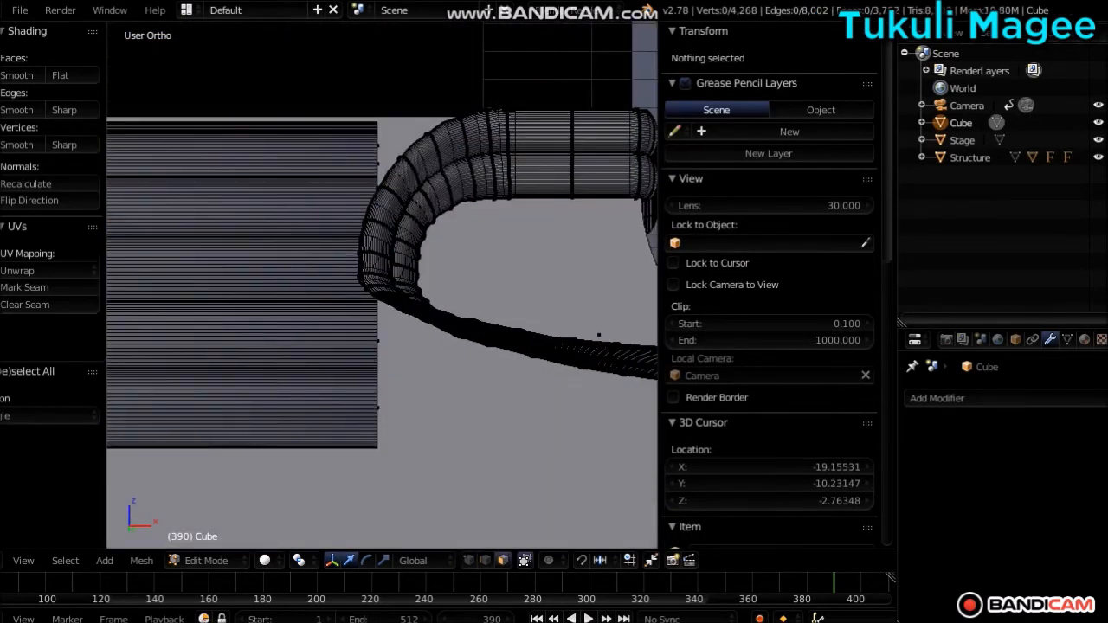
{"action": "key", "text": "KP_6"}
{"action": "key", "text": "KP_5"}
{"action": "right_click", "coordinate": [343, 494]}
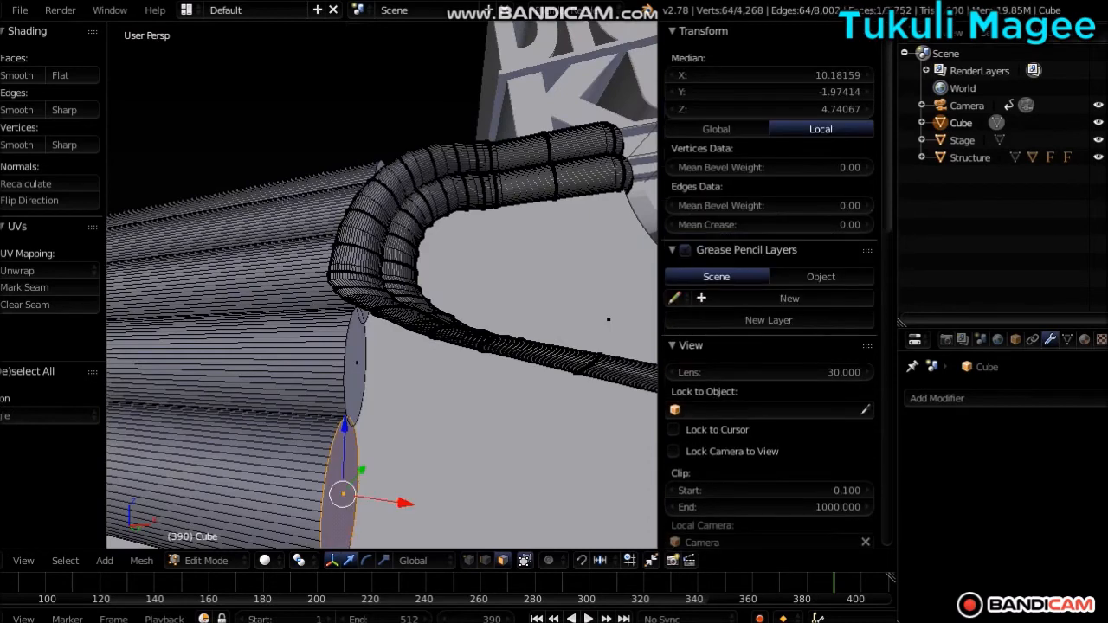
Step: Extend the lowest cylinder's end face along X beneath the rail to local X about 18.811
{"action": "key", "text": "KP_1"}
{"action": "key", "text": "KP_5"}
{"action": "key", "text": "KP_Decimal"}
{"action": "scroll", "coordinate": [382, 285], "scroll_direction": "down", "scroll_amount": 9}
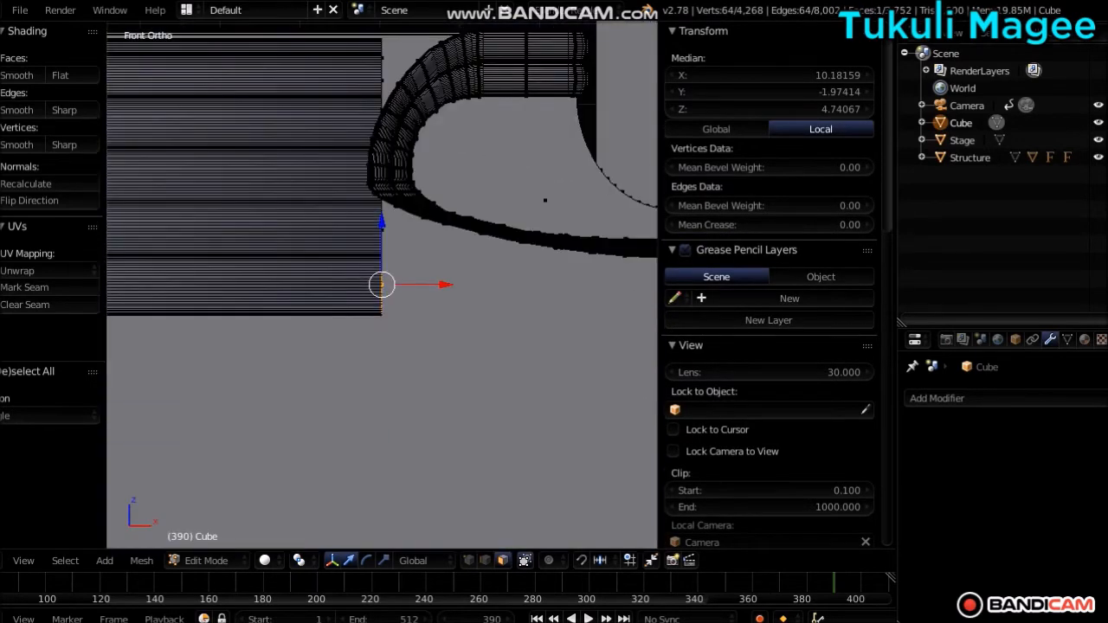
{"action": "scroll", "coordinate": [381, 285], "scroll_direction": "up", "scroll_amount": 11, "text": "ctrl"}
{"action": "scroll", "coordinate": [382, 285], "scroll_direction": "down", "scroll_amount": 1}
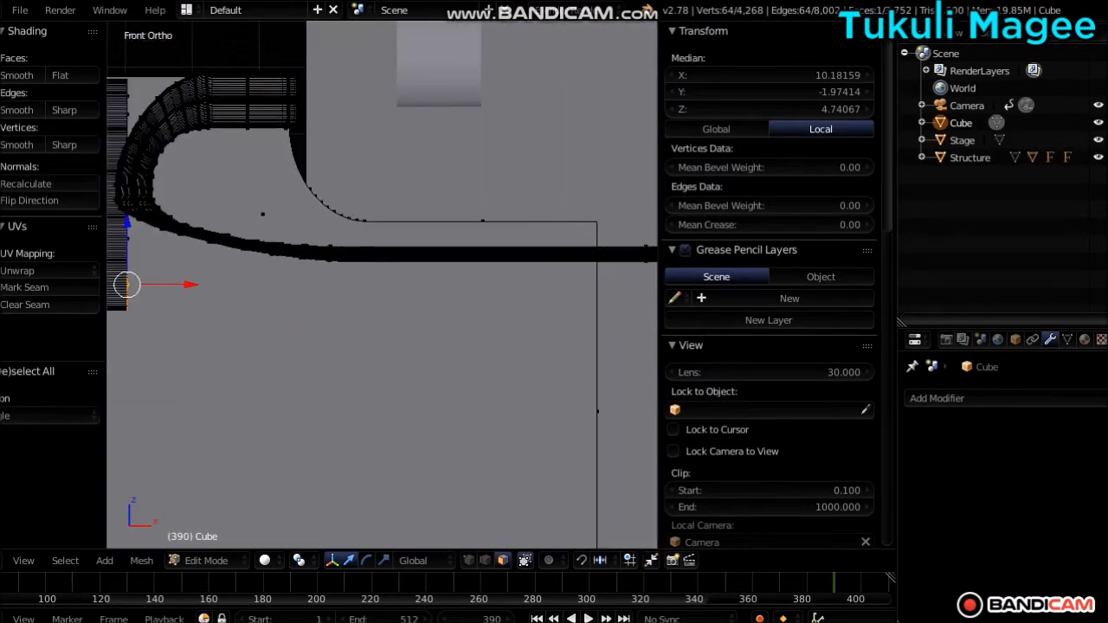
{"action": "key", "text": "g"}
{"action": "key", "text": "x"}
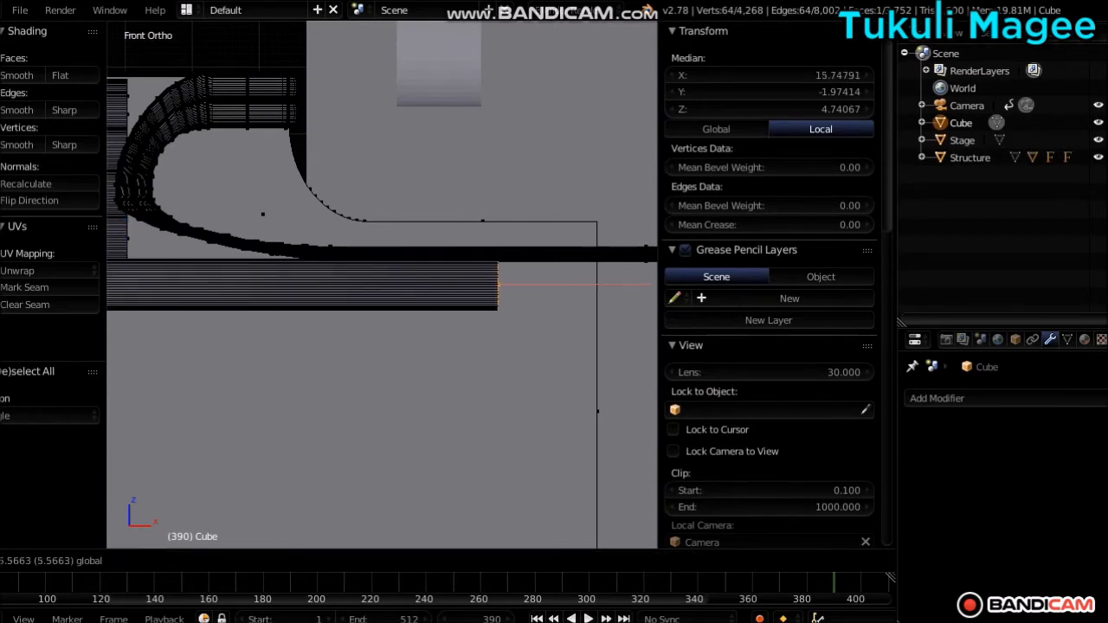
{"action": "key", "text": "Return"}
{"action": "key", "text": "KP_Decimal"}
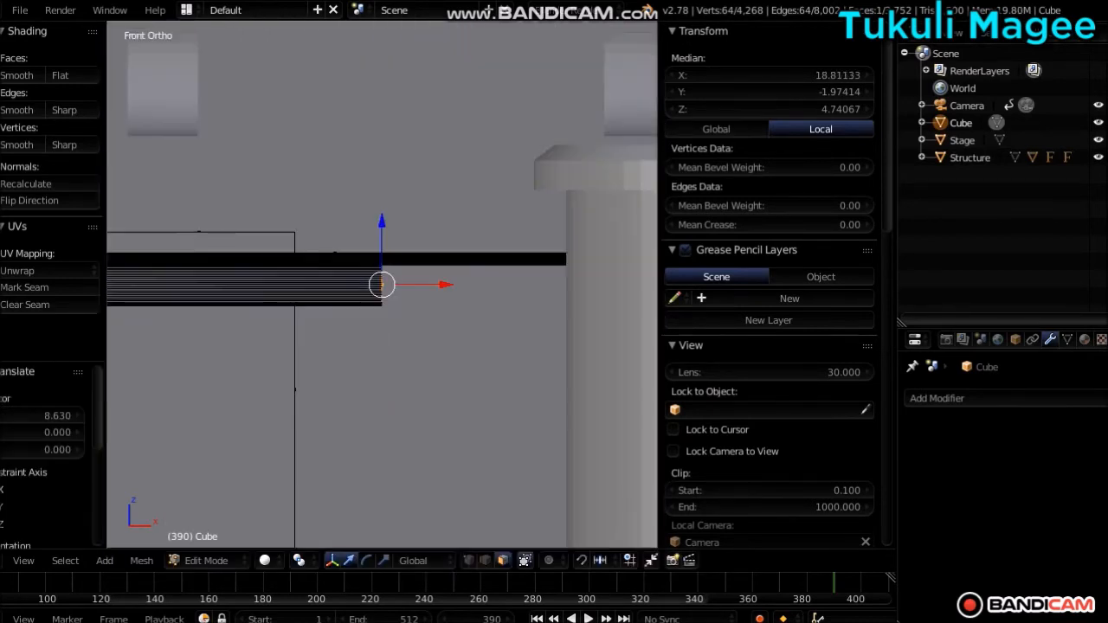
Step: Extend the lowest cylinder's end face along X into the round column to local X about 22.514, and deselect it
{"action": "key", "text": "z"}
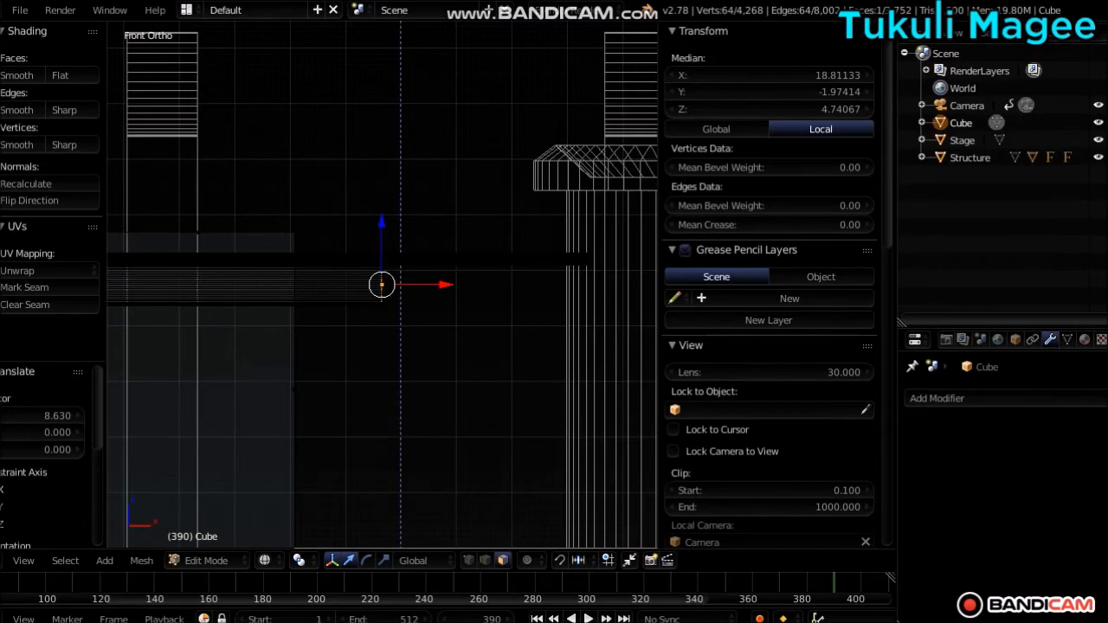
{"action": "key", "text": "g"}
{"action": "key", "text": "x"}
{"action": "key", "text": "Return"}
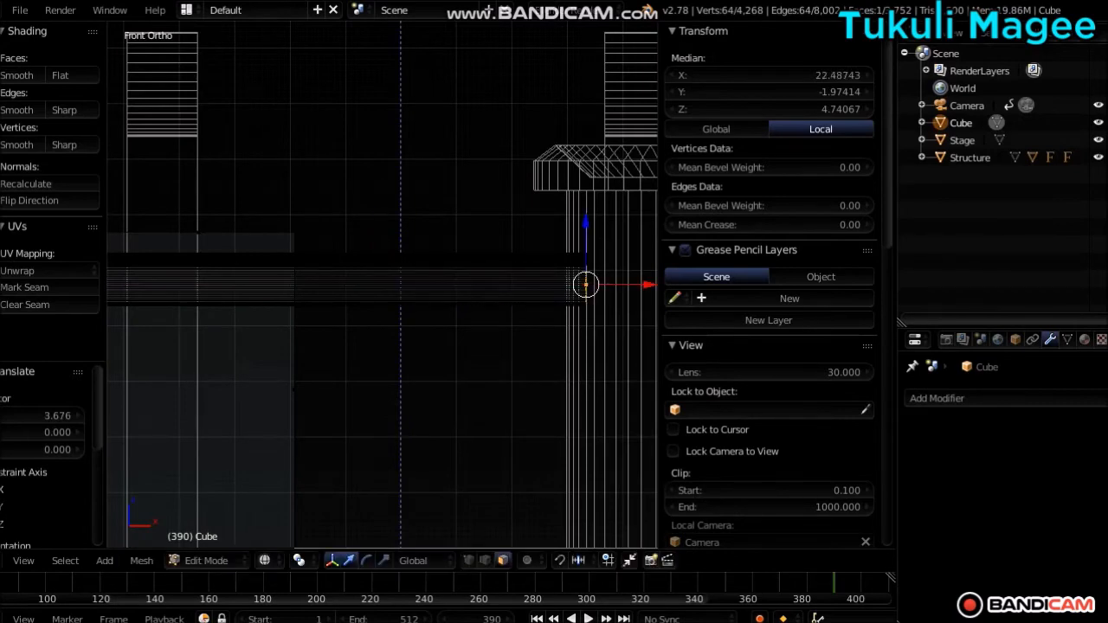
{"action": "key", "text": "KP_Decimal"}
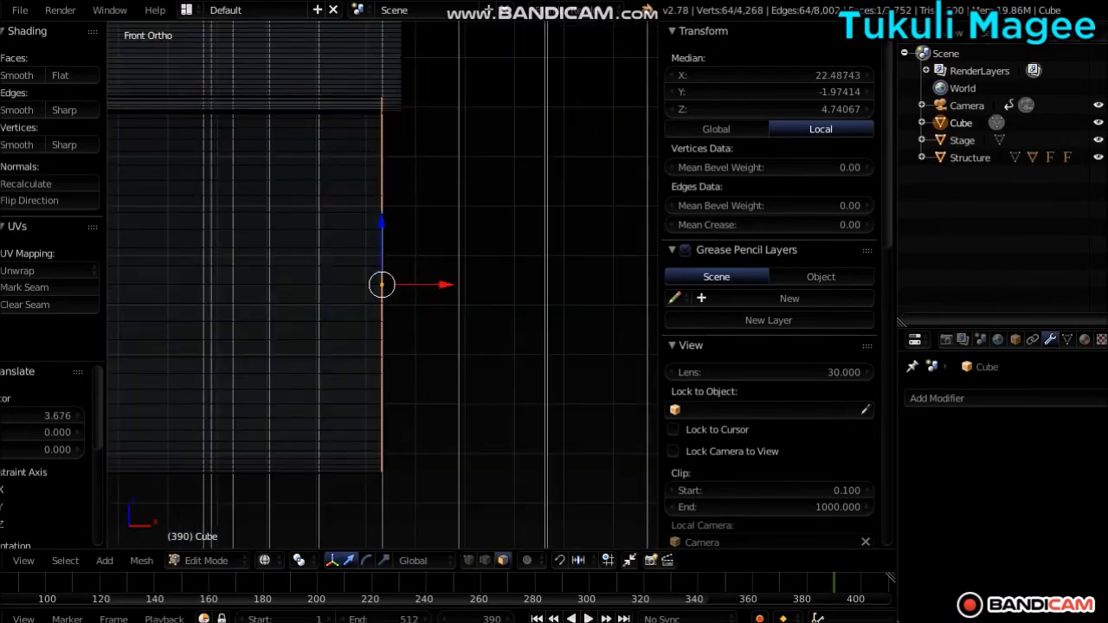
{"action": "scroll", "coordinate": [381, 284], "scroll_direction": "down", "scroll_amount": 3}
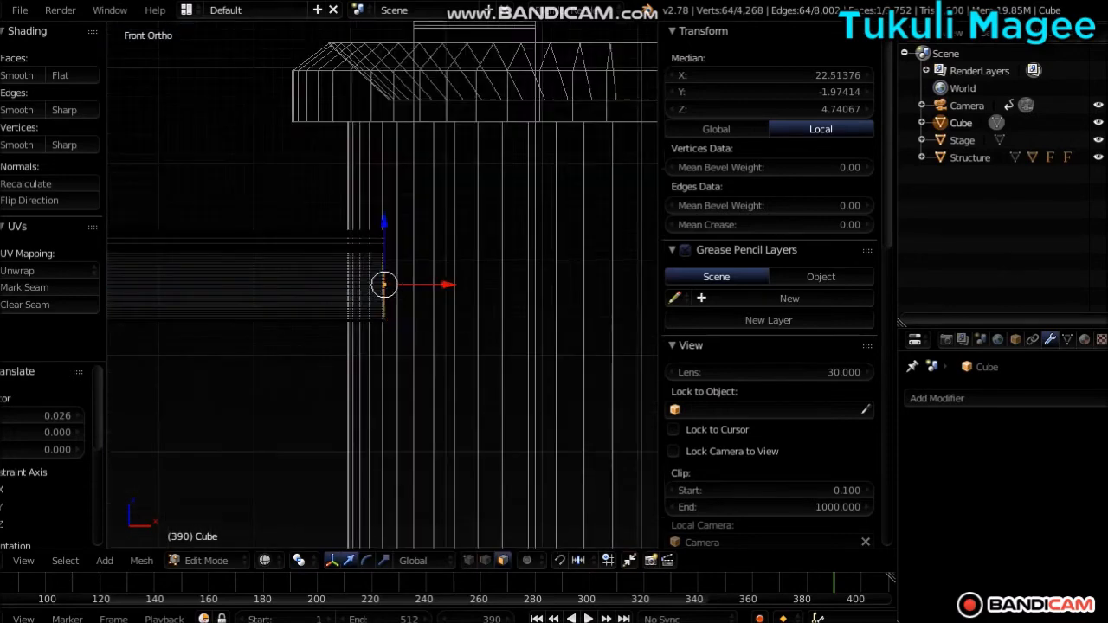
{"action": "key", "text": "a"}
{"action": "key", "text": "z"}
Step: Select the end face of the elliptical cylinder directly above the lowest one, beneath the rail's bend
{"action": "scroll", "coordinate": [381, 285], "scroll_direction": "down", "scroll_amount": 20, "text": "ctrl"}
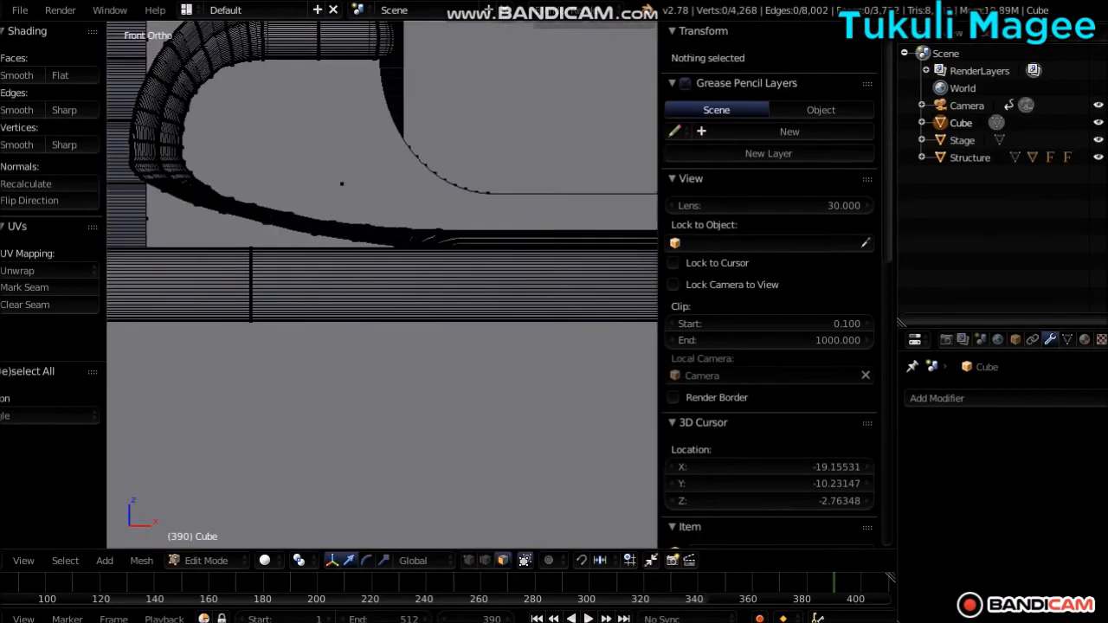
{"action": "scroll", "coordinate": [382, 285], "scroll_direction": "up", "scroll_amount": 2}
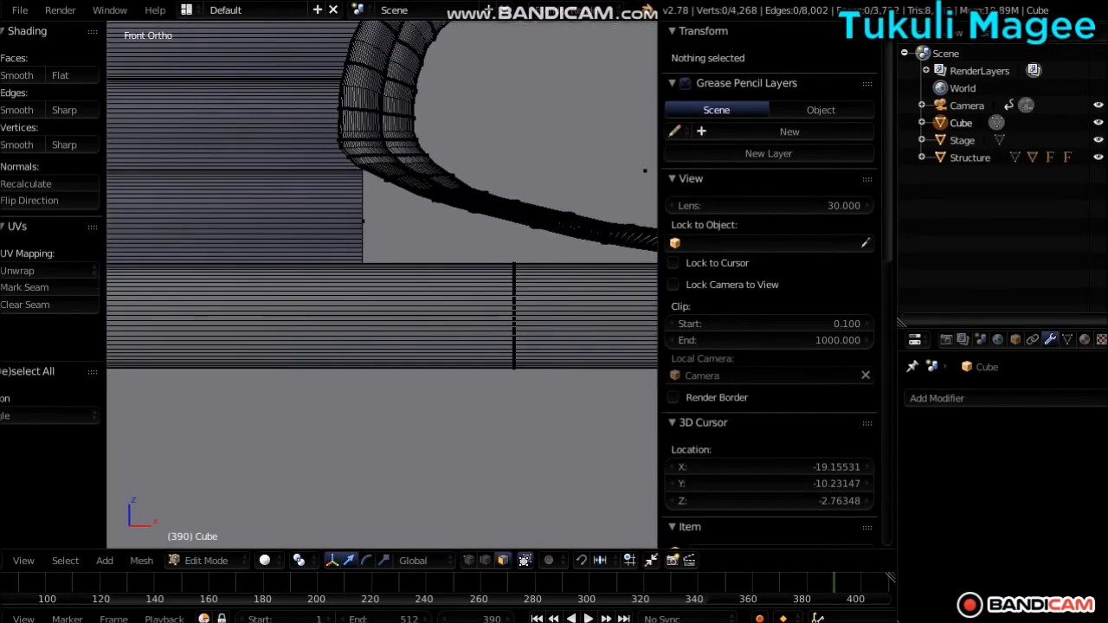
{"action": "right_click", "coordinate": [644, 171]}
{"action": "key", "text": "KP_5"}
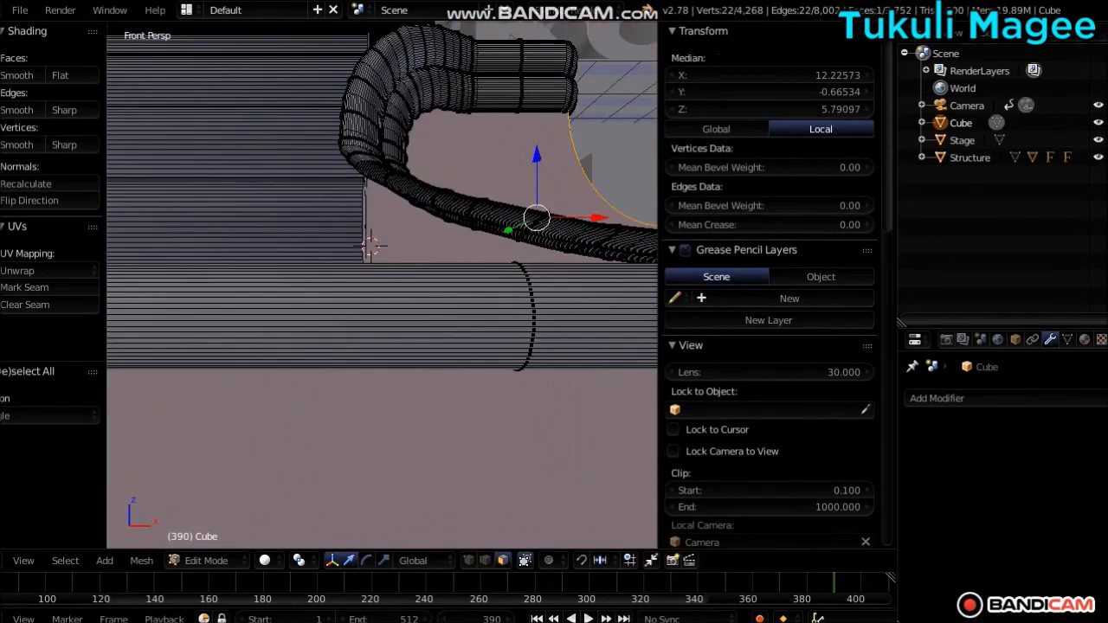
{"action": "key", "text": "a"}
{"action": "scroll", "coordinate": [371, 227], "scroll_direction": "up", "scroll_amount": 1}
{"action": "middle_click_drag", "start_coordinate": [370, 228], "coordinate": [295, 231]}
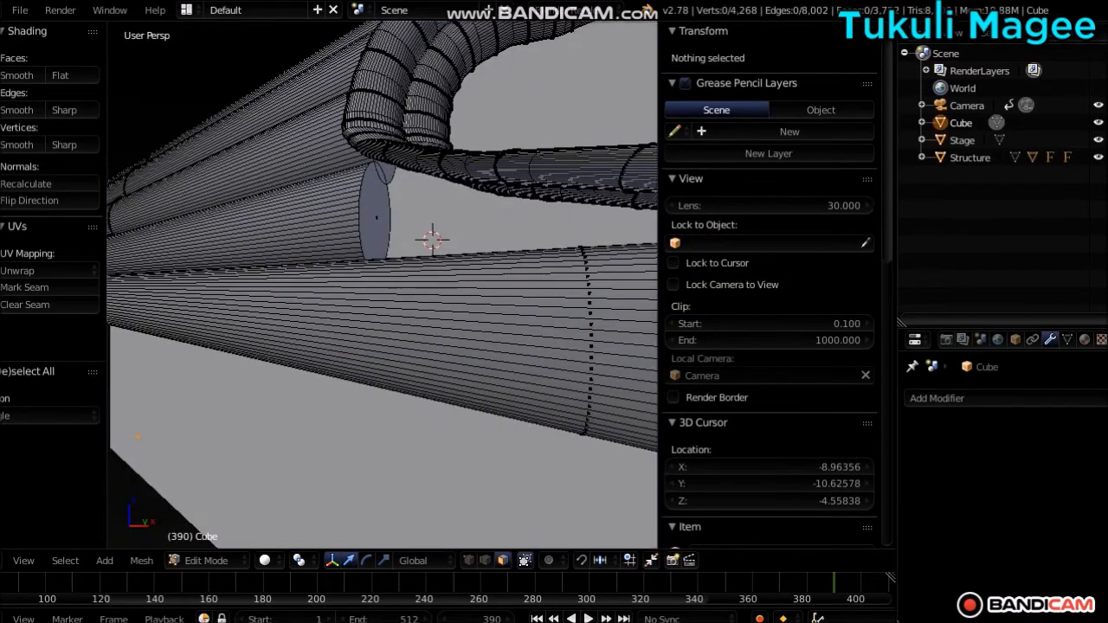
{"action": "right_click", "coordinate": [376, 218]}
{"action": "key", "text": "KP_1"}
{"action": "key", "text": "KP_5"}
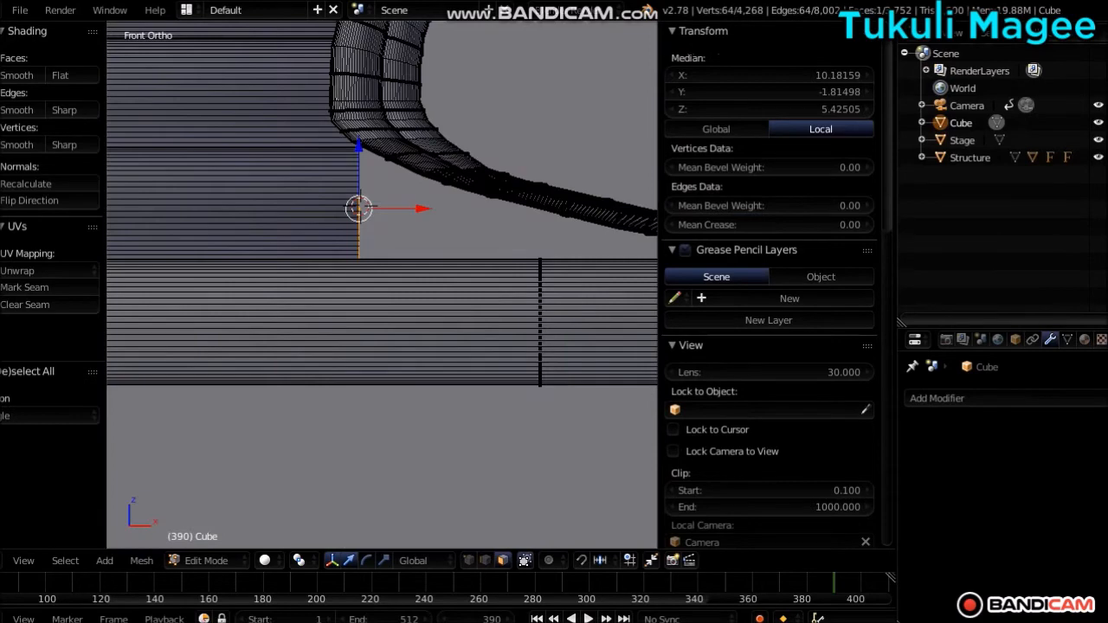
Step: Extend the selected cylinder end along X to local X about 10.491, meeting the underside of the curved rail
{"action": "key", "text": "g"}
{"action": "key", "text": "x"}
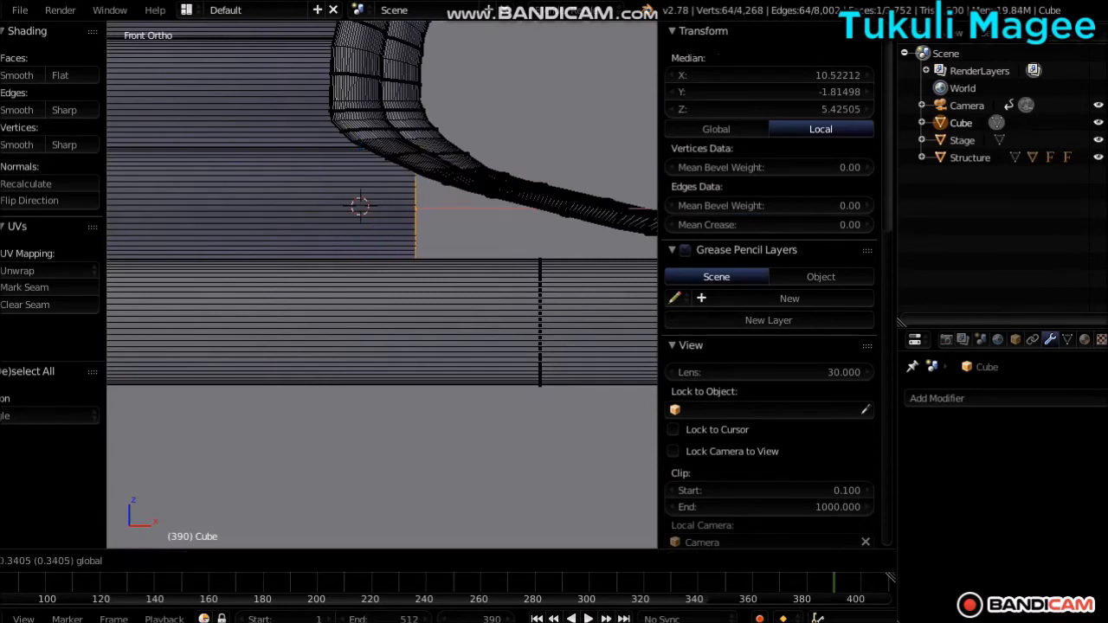
{"action": "key", "text": "Return"}
{"action": "key", "text": "KP_Decimal"}
{"action": "scroll", "coordinate": [382, 284], "scroll_direction": "down", "scroll_amount": 6}
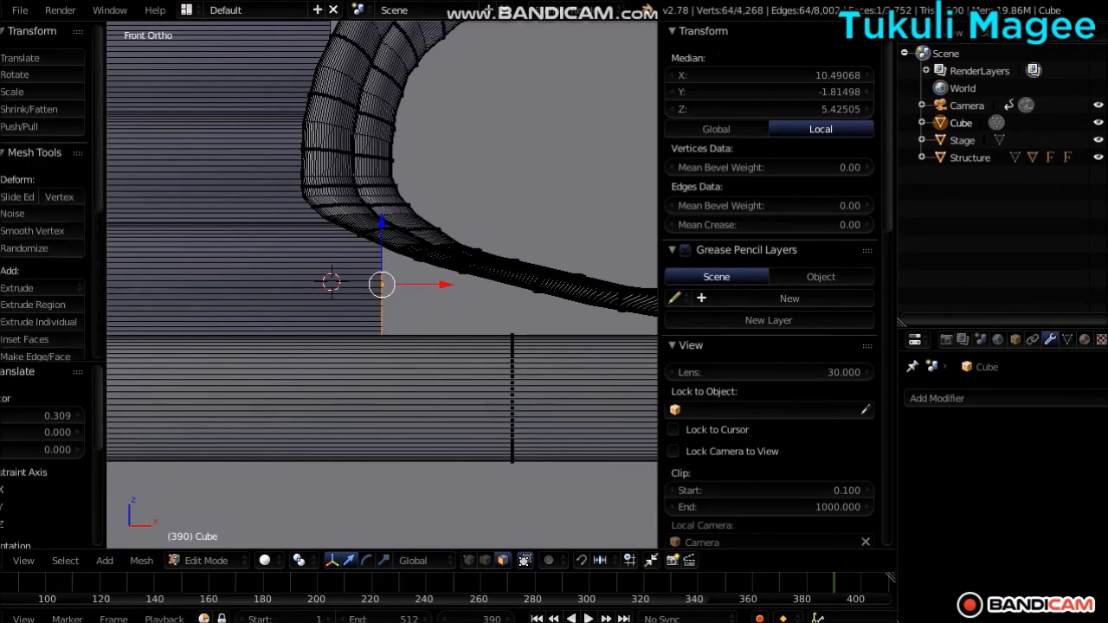
Step: Extrude the cylinder's end face and move the new end along X to local X about 11.875
{"action": "key", "text": "e"}
{"action": "key", "text": "Return"}
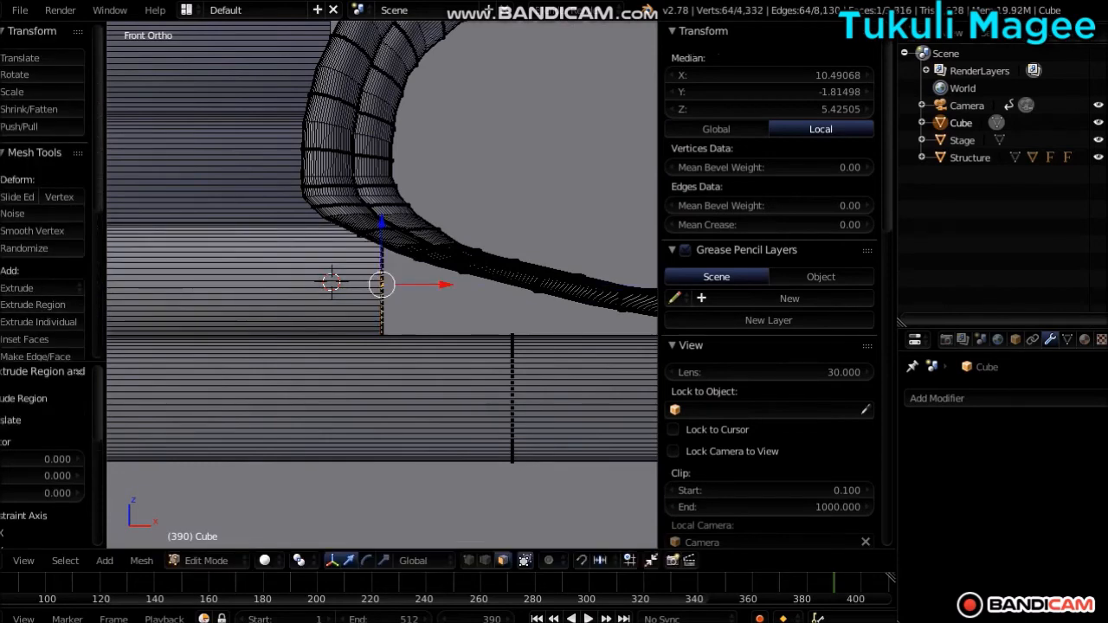
{"action": "key", "text": "g"}
{"action": "key", "text": "x"}
{"action": "key", "text": "Return"}
{"action": "key", "text": "z"}
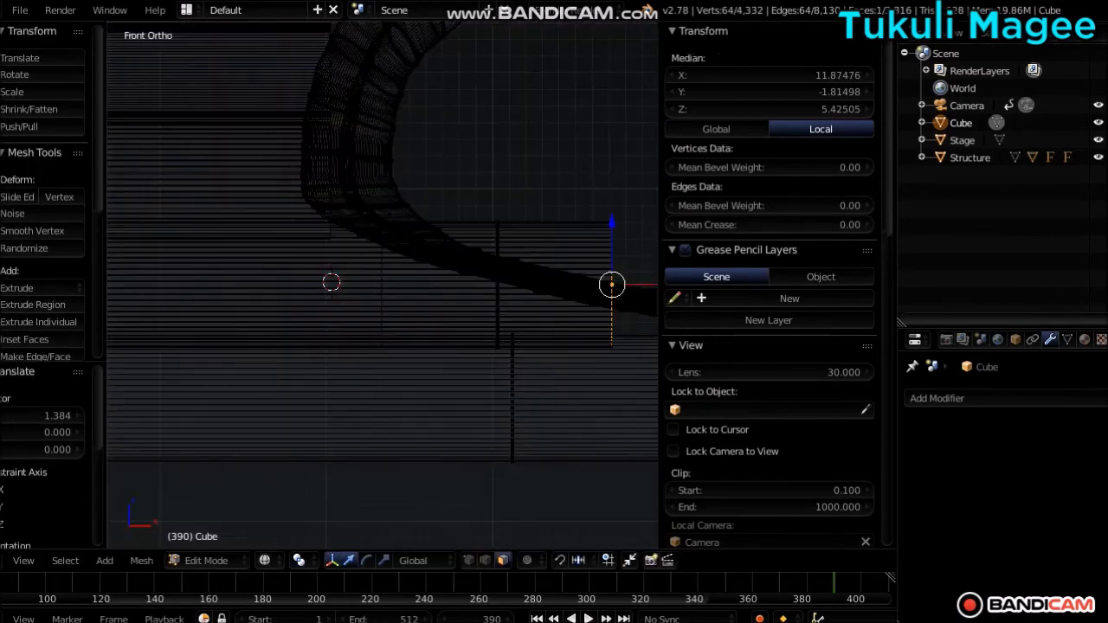
{"action": "scroll", "coordinate": [531, 223], "scroll_direction": "up", "scroll_amount": 5, "text": "ctrl"}
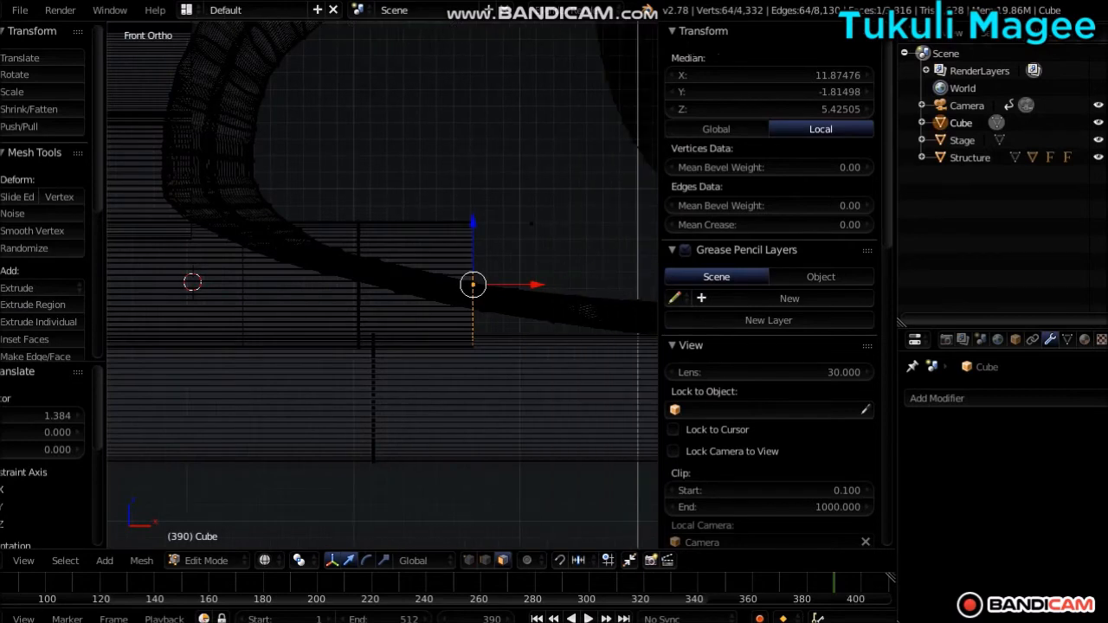
Step: Rotate the extruded end face about -81.4° to follow the rail's slope and scale it up about 5.36 times
{"action": "key", "text": "r"}
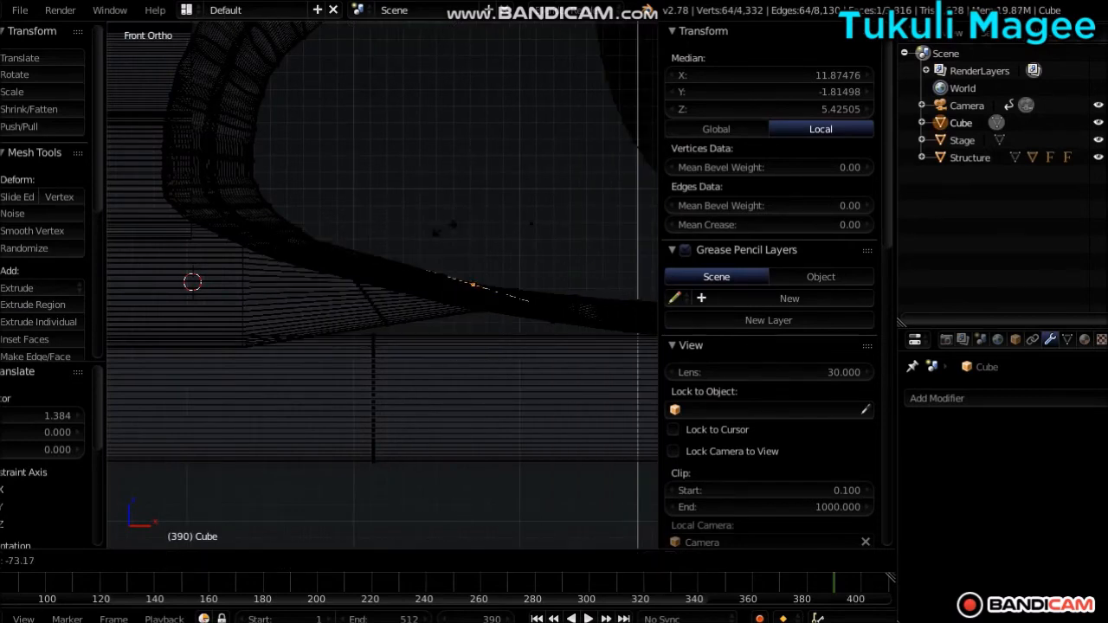
{"action": "key", "text": "Return"}
{"action": "left_click", "coordinate": [384, 560]}
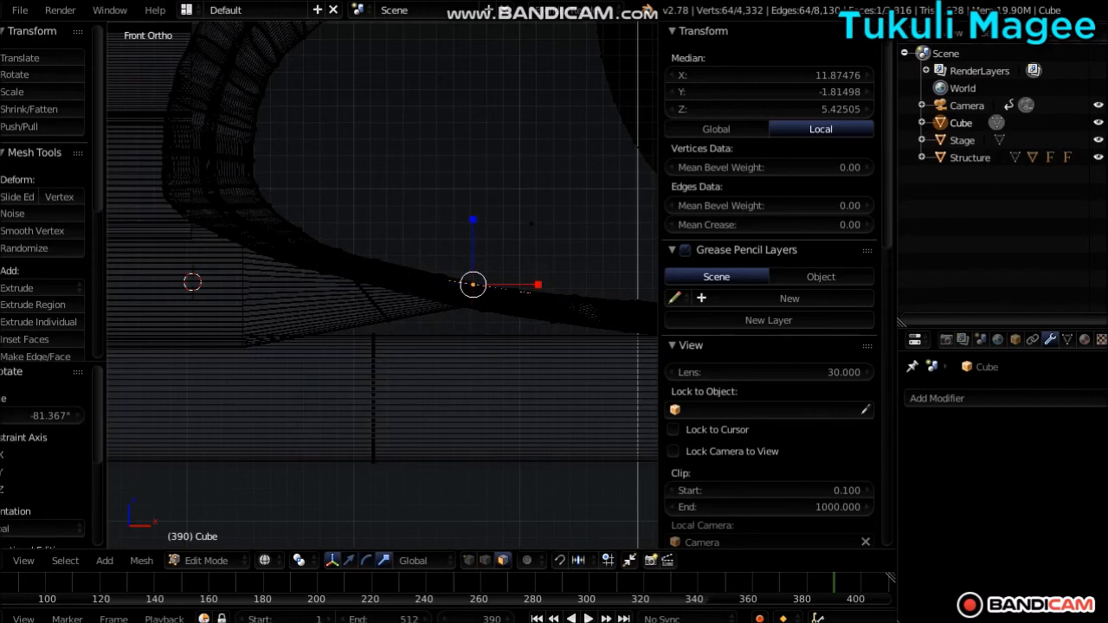
{"action": "left_click_drag", "start_coordinate": [536, 284], "coordinate": [645, 284]}
{"action": "left_click_drag", "start_coordinate": [472, 223], "coordinate": [414, 467]}
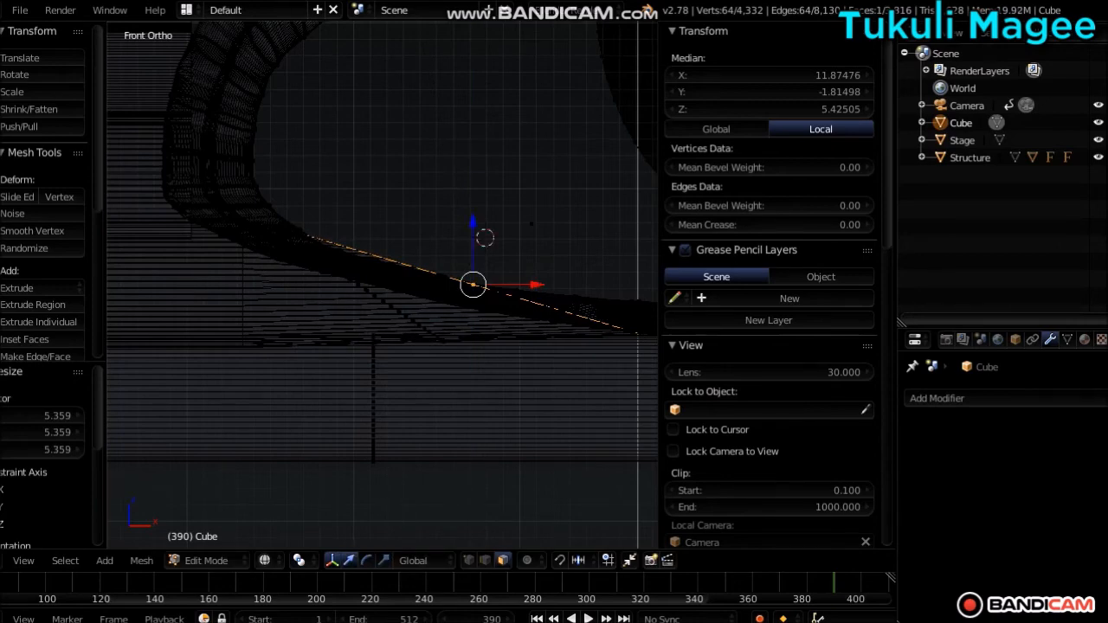
Step: Shift the slanted end face beneath the rail to local X about 11.606 and Z about 5.362
{"action": "mouse_move", "coordinate": [472, 223]}
{"action": "left_mouse_down"}
{"action": "mouse_move", "coordinate": [473, 244]}
{"action": "mouse_move", "coordinate": [472, 228]}
{"action": "left_mouse_up"}
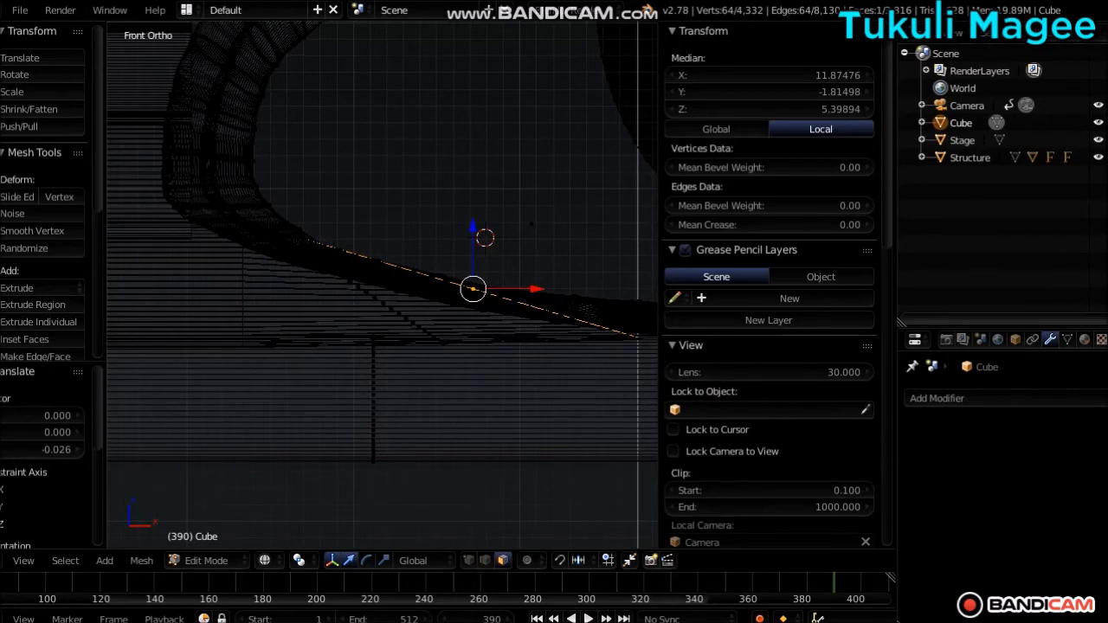
{"action": "key", "text": "z"}
{"action": "key", "text": "KP_5"}
{"action": "key", "text": "KP_8"}
{"action": "key", "text": "KP_8"}
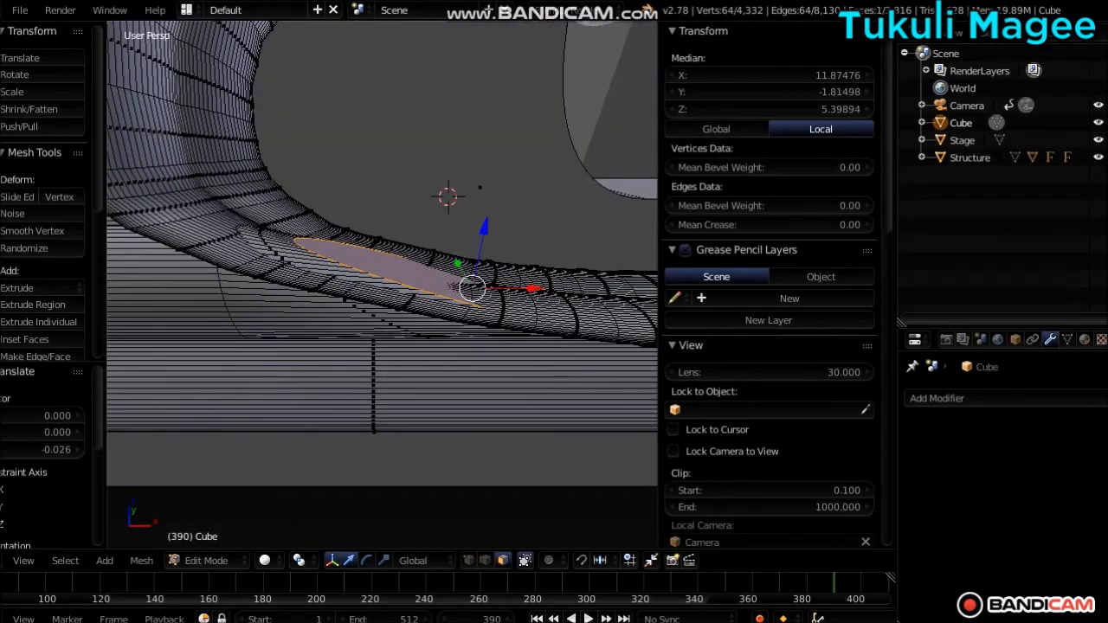
{"action": "left_click_drag", "start_coordinate": [532, 288], "coordinate": [487, 289]}
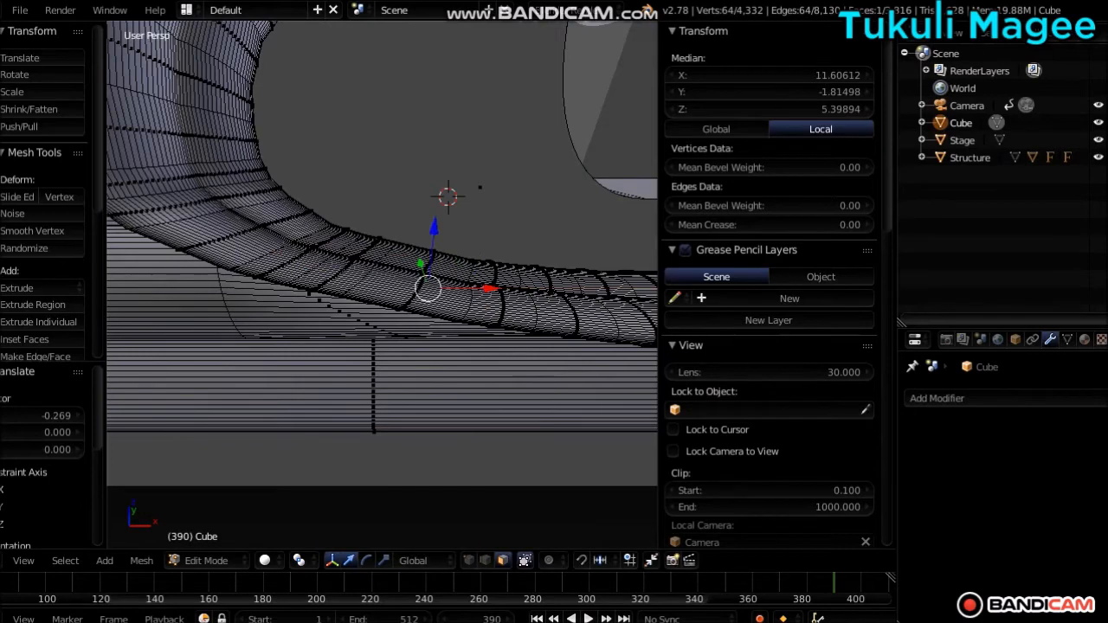
{"action": "key", "text": "KP_1"}
{"action": "key", "text": "KP_5"}
{"action": "key", "text": "z"}
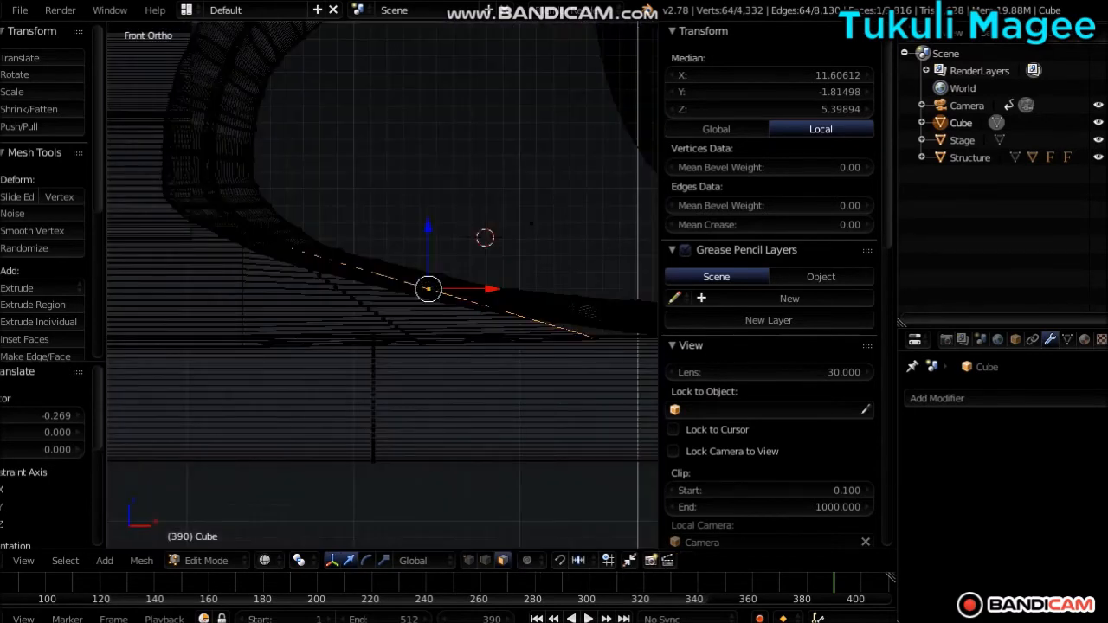
{"action": "left_click_drag", "start_coordinate": [427, 227], "coordinate": [428, 233]}
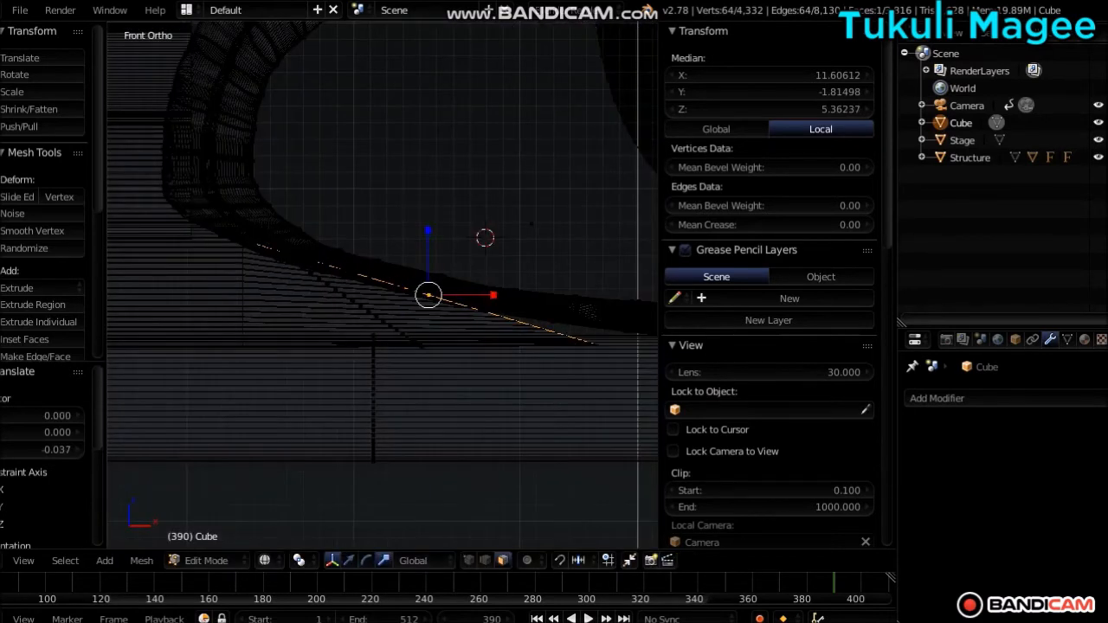
Step: Scale the slanted face by about 1.305, move it along X to local X about 11.716, and deselect it
{"action": "key", "text": "s"}
{"action": "key", "text": "Return"}
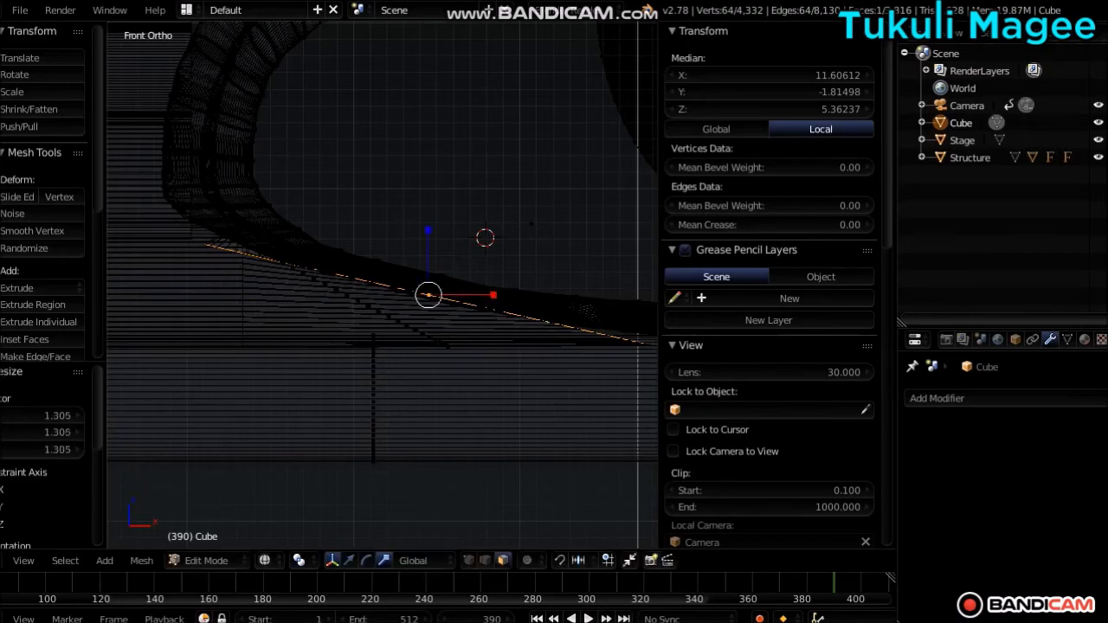
{"action": "key", "text": "g"}
{"action": "key", "text": "x"}
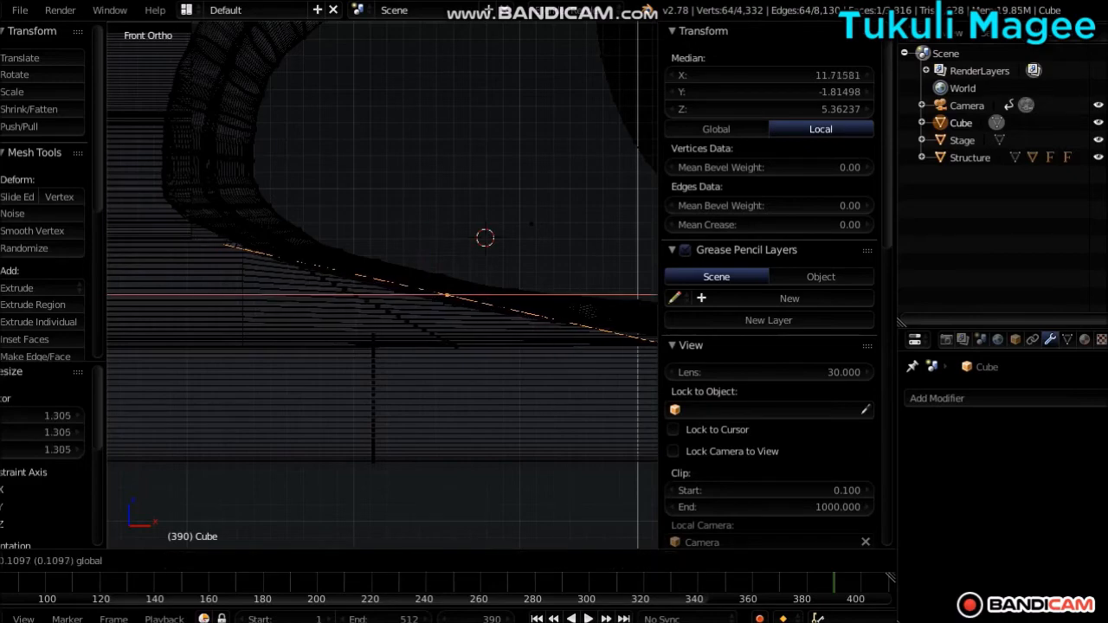
{"action": "key", "text": "Return"}
{"action": "key", "text": "z"}
{"action": "key", "text": "KP_4"}
{"action": "mouse_move", "coordinate": [515, 465]}
{"action": "middle_mouse_down"}
{"action": "mouse_move", "coordinate": [559, 485]}
{"action": "mouse_move", "coordinate": [515, 465]}
{"action": "middle_mouse_up"}
{"action": "key", "text": "KP_1"}
{"action": "scroll", "coordinate": [515, 464], "scroll_direction": "down", "scroll_amount": 1}
{"action": "key", "text": "a"}
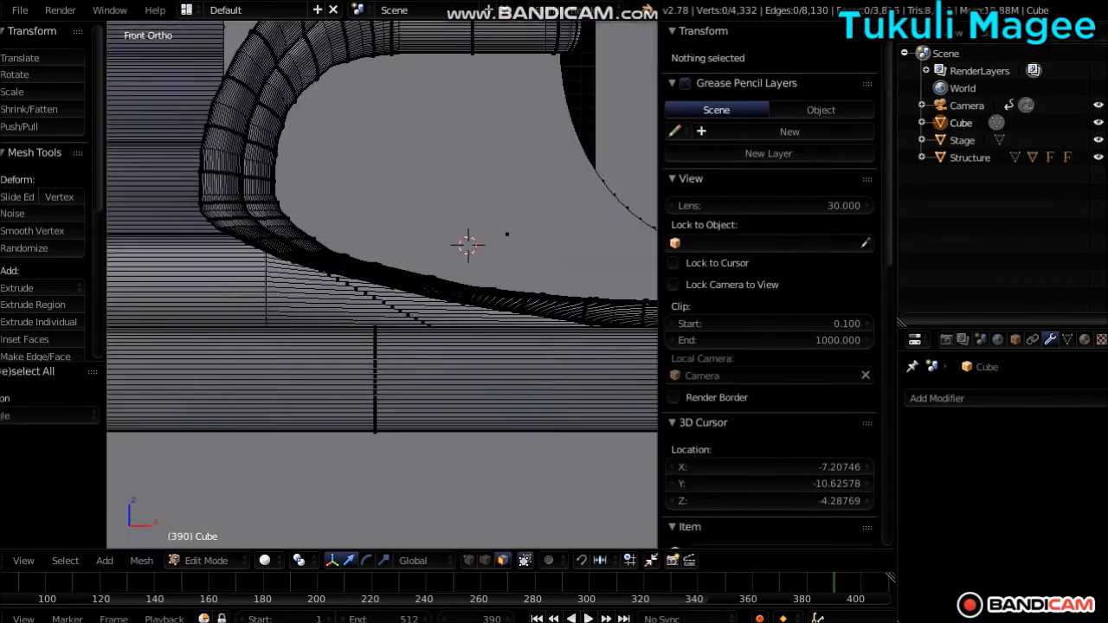
Step: Select the end face of the upper cylinder nearest the wall and extend it along X to local X about 10.869
{"action": "key", "text": "KP_7"}
{"action": "scroll", "coordinate": [382, 285], "scroll_direction": "down", "scroll_amount": 4, "text": "ctrl"}
{"action": "middle_click_drag", "start_coordinate": [382, 285], "coordinate": [382, 216]}
{"action": "scroll", "coordinate": [382, 285], "scroll_direction": "down", "scroll_amount": 6}
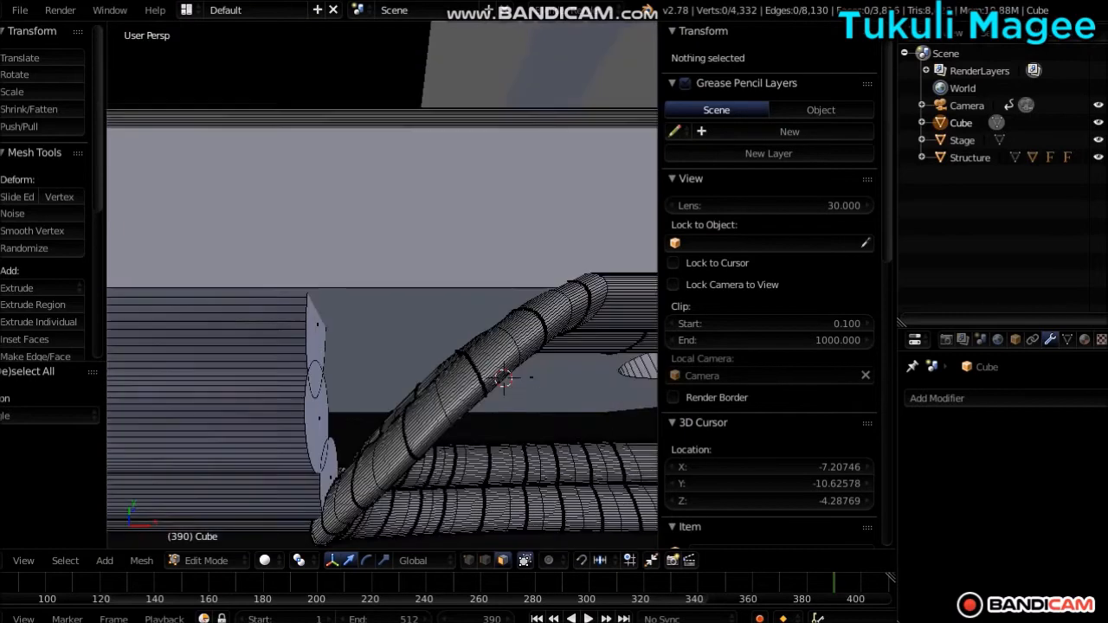
{"action": "right_click", "coordinate": [507, 364]}
{"action": "right_click", "coordinate": [336, 314]}
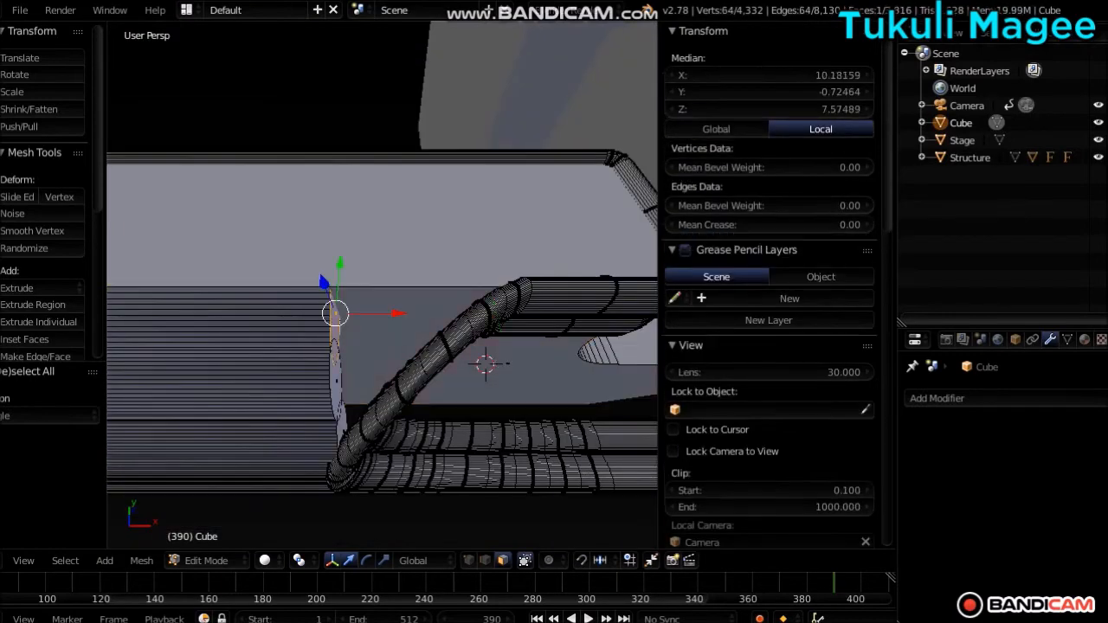
{"action": "left_click_drag", "start_coordinate": [396, 313], "coordinate": [480, 313]}
{"action": "middle_click_drag", "start_coordinate": [480, 313], "coordinate": [453, 217]}
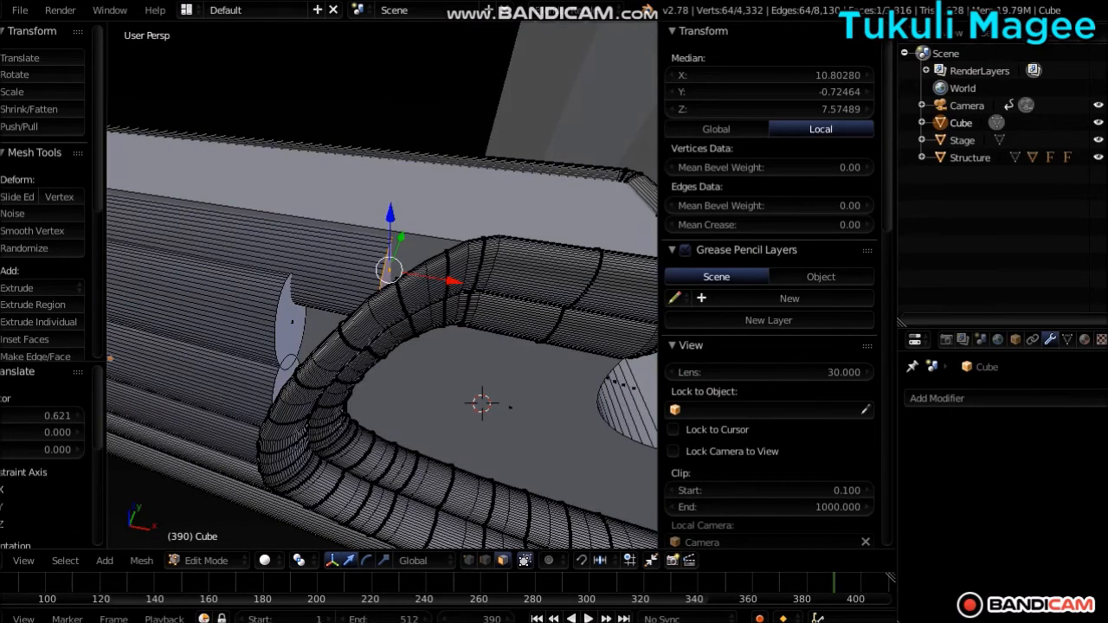
{"action": "mouse_move", "coordinate": [453, 281]}
{"action": "left_mouse_down"}
{"action": "mouse_move", "coordinate": [479, 284]}
{"action": "mouse_move", "coordinate": [462, 283]}
{"action": "left_mouse_up"}
Step: Extrude the upper cylinder's end face and move the new end along X to local X about 11.138
{"action": "key", "text": "KP_7"}
{"action": "key", "text": "KP_Decimal"}
{"action": "key", "text": "z"}
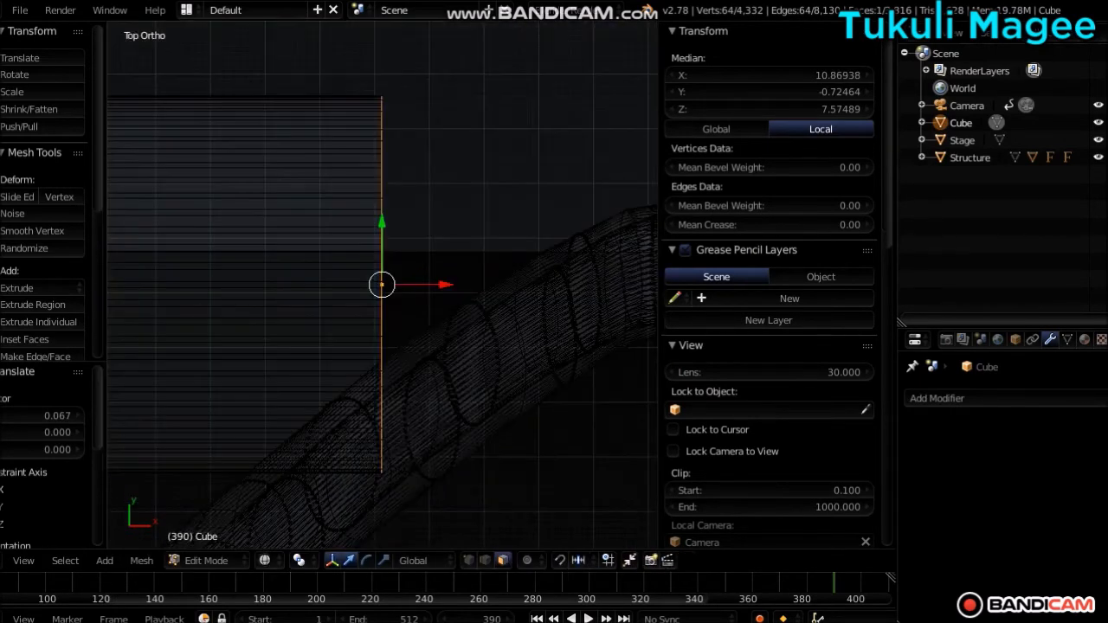
{"action": "key", "text": "e"}
{"action": "key", "text": "Escape"}
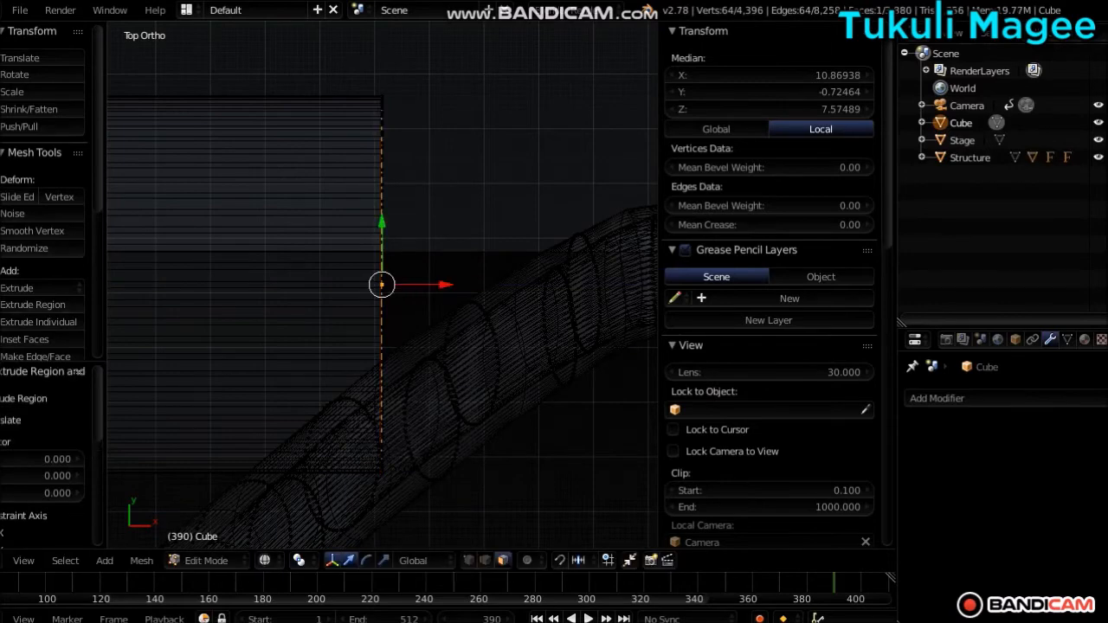
{"action": "left_click_drag", "start_coordinate": [443, 284], "coordinate": [590, 284]}
Step: Rotate the upper cylinder's extruded end about 45.4° in the top view to align with the diagonal rail
{"action": "left_click", "coordinate": [366, 560]}
{"action": "left_click_drag", "start_coordinate": [470, 337], "coordinate": [125, 265]}
{"action": "key", "text": "z"}
{"action": "scroll", "coordinate": [381, 285], "scroll_direction": "down", "scroll_amount": 3}
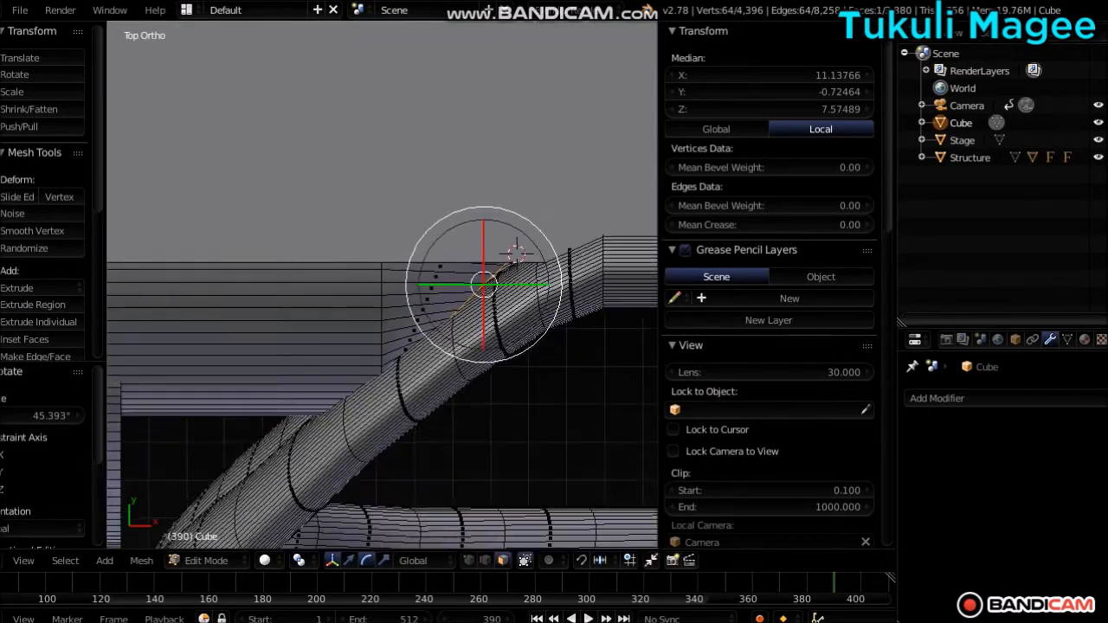
Step: Select the end face of the next cylinder down and extend it along X to local X about 10.535
{"action": "key", "text": "KP_5"}
{"action": "middle_click_drag", "start_coordinate": [529, 554], "coordinate": [514, 433]}
{"action": "right_click", "coordinate": [261, 366]}
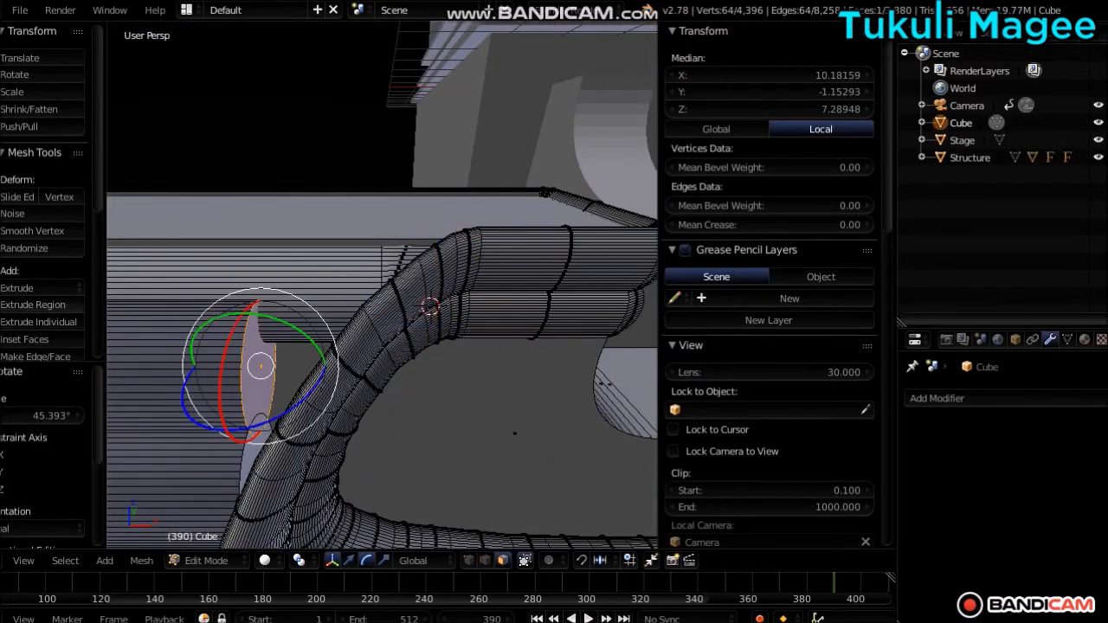
{"action": "left_click", "coordinate": [348, 560]}
{"action": "left_click_drag", "start_coordinate": [322, 365], "coordinate": [380, 366]}
{"action": "key", "text": "KP_7"}
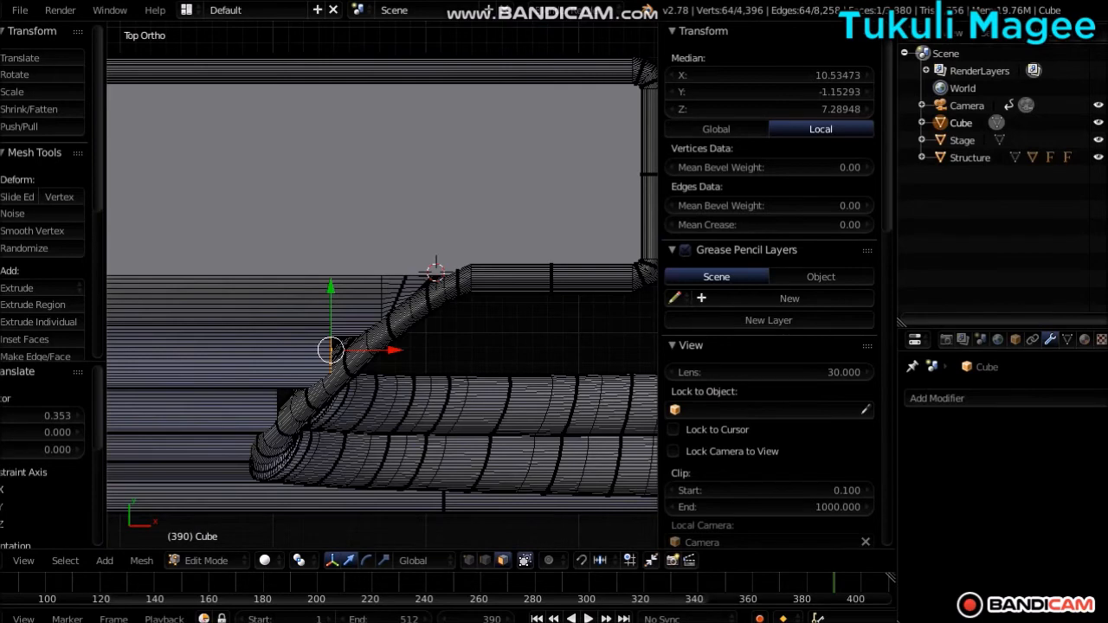
Step: Extrude this cylinder's end face to local X about 10.666 and rotate it about 34° to follow the diagonal rail
{"action": "left_click", "coordinate": [42, 304]}
{"action": "left_click_drag", "start_coordinate": [394, 350], "coordinate": [416, 395]}
{"action": "left_click", "coordinate": [366, 560]}
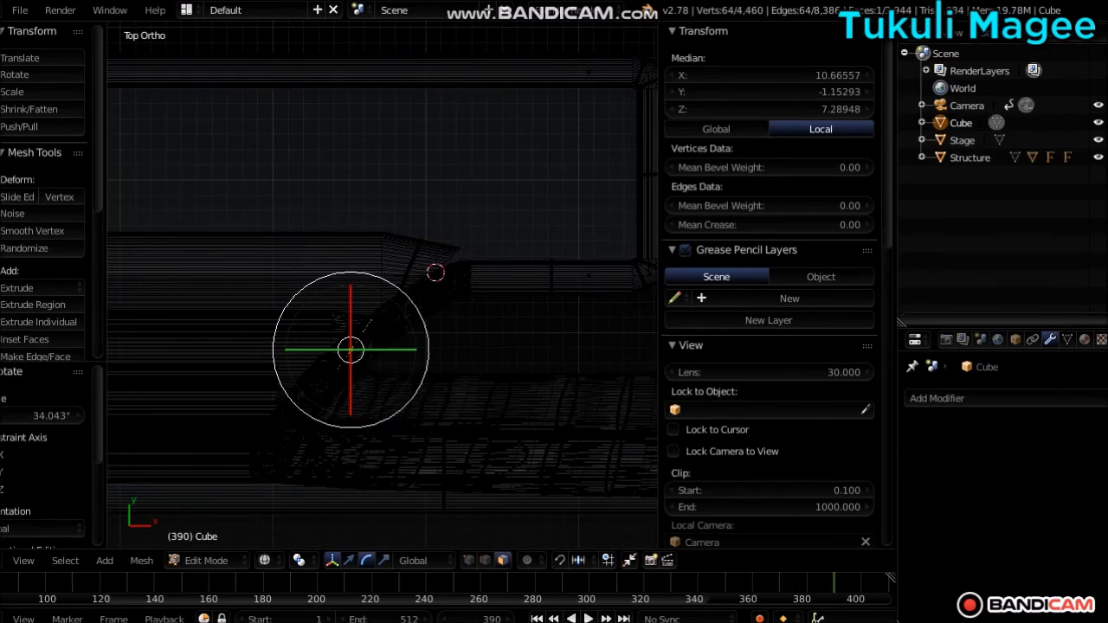
{"action": "scroll", "coordinate": [382, 285], "scroll_direction": "up", "scroll_amount": 5}
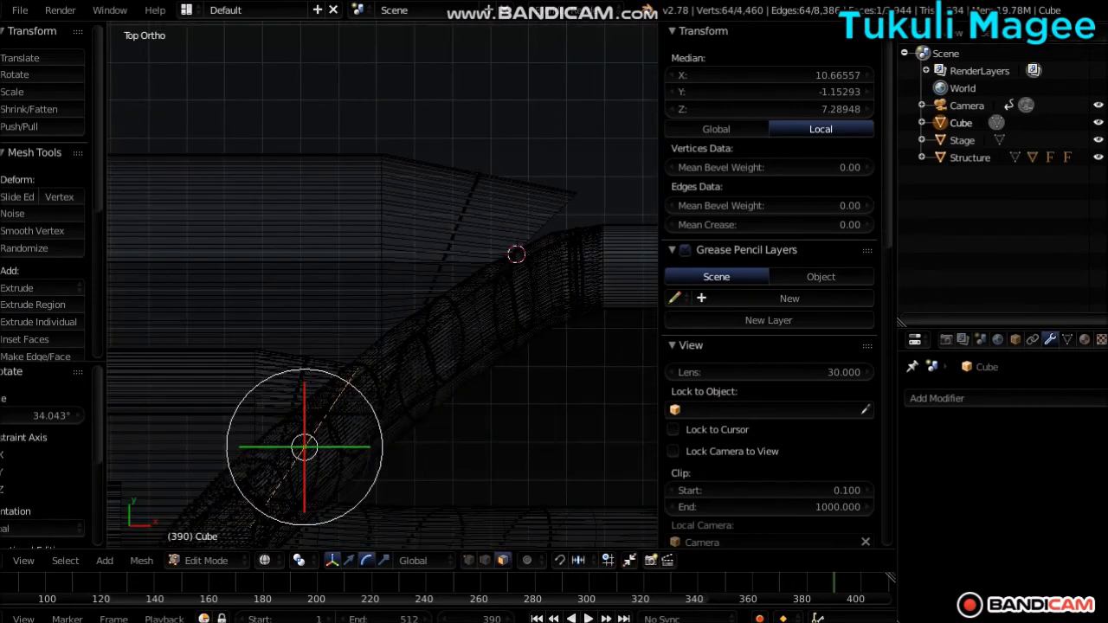
Step: Scale the cylinder's rotated end face down along Y, then clear the selection
{"action": "left_click", "coordinate": [383, 560]}
{"action": "left_click_drag", "start_coordinate": [368, 447], "coordinate": [352, 447]}
{"action": "key", "text": "z"}
{"action": "scroll", "coordinate": [381, 285], "scroll_direction": "down", "scroll_amount": 3}
{"action": "key", "text": "a"}
Step: Select the lower-half vertices of the lowest elliptical cylinder in the right orthographic wireframe view
{"action": "middle_click_drag", "start_coordinate": [381, 363], "coordinate": [380, 160]}
{"action": "key", "text": "KP_0"}
{"action": "key", "text": "KP_0"}
{"action": "key", "text": "KP_1"}
{"action": "scroll", "coordinate": [381, 285], "scroll_direction": "down", "scroll_amount": 9}
{"action": "key", "text": "z"}
{"action": "key", "text": "KP_3"}
{"action": "scroll", "coordinate": [381, 284], "scroll_direction": "up", "scroll_amount": 2}
{"action": "scroll", "coordinate": [382, 284], "scroll_direction": "up", "scroll_amount": 3}
{"action": "middle_click_drag", "start_coordinate": [382, 285], "coordinate": [413, 45], "text": "shift"}
{"action": "scroll", "coordinate": [382, 285], "scroll_direction": "up", "scroll_amount": 8}
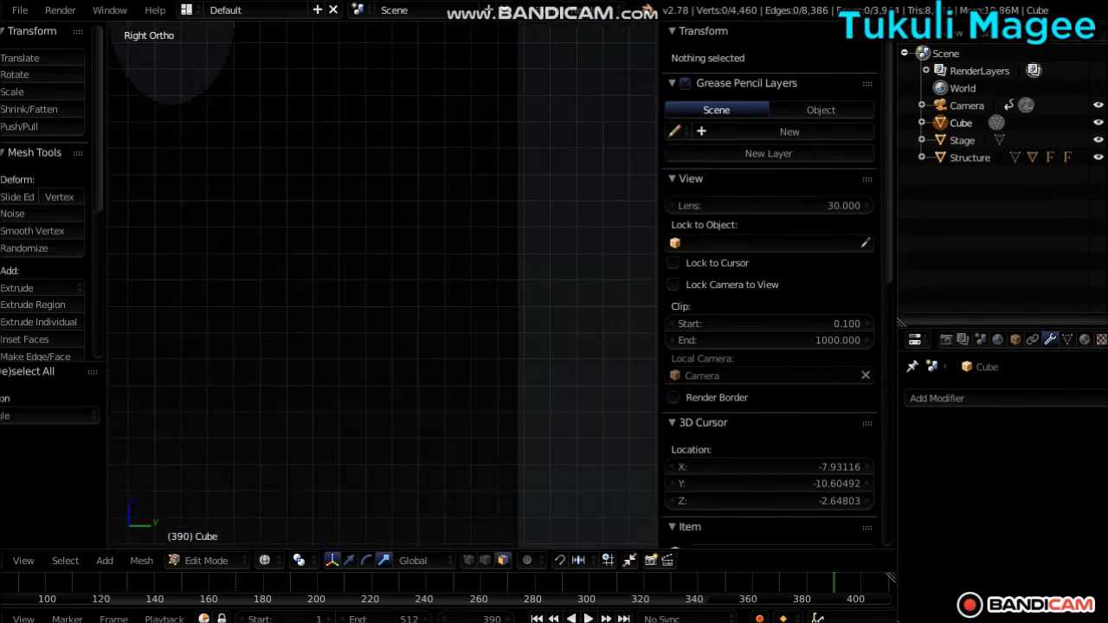
{"action": "middle_click_drag", "start_coordinate": [256, 247], "coordinate": [421, 444], "text": "shift"}
{"action": "key", "text": "b"}
{"action": "left_click_drag", "start_coordinate": [228, 424], "coordinate": [540, 195]}
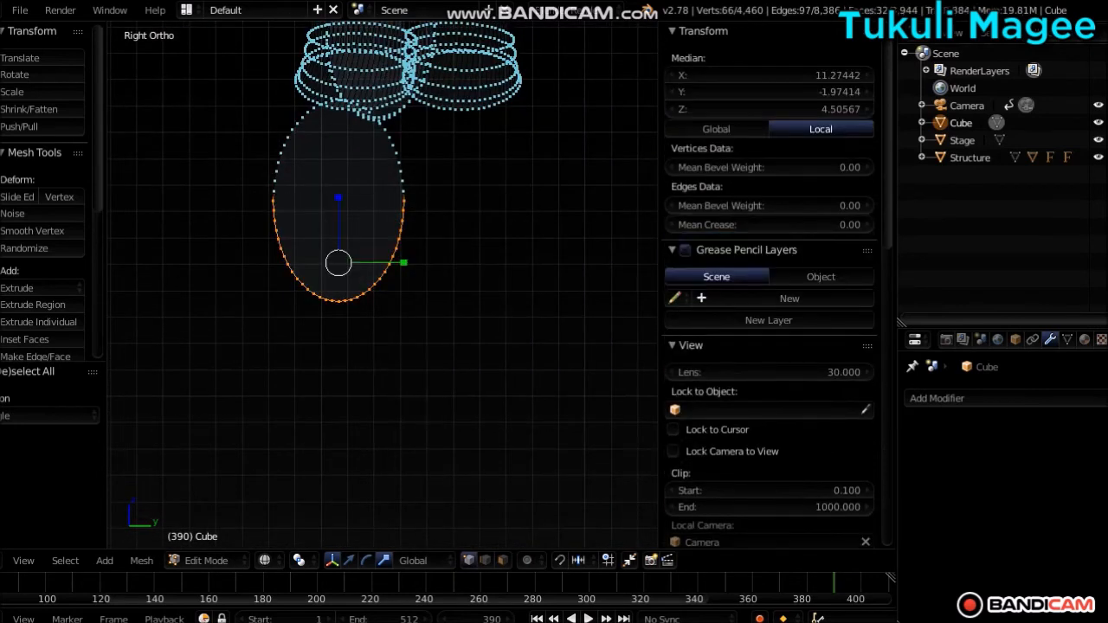
{"action": "scroll", "coordinate": [381, 285], "scroll_direction": "up", "scroll_amount": 3}
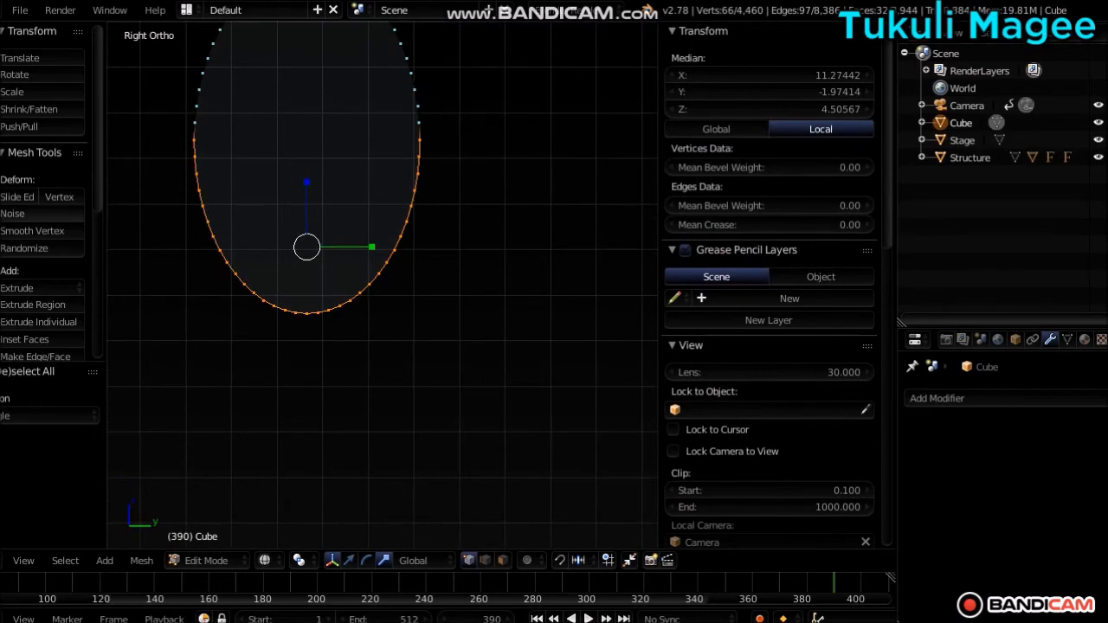
Step: Extrude the lower half of the ellipse, flatten it to 0 along Z and place it at local Z 0
{"action": "key", "text": "e"}
{"action": "key", "text": "Escape"}
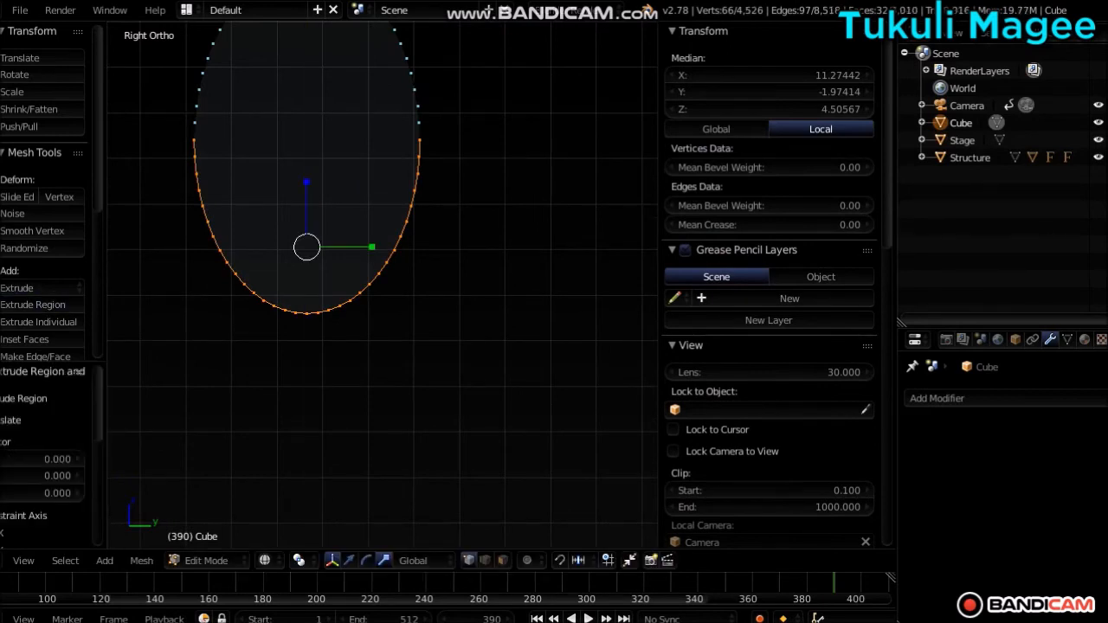
{"action": "key", "text": "s"}
{"action": "key", "text": "Return"}
{"action": "key", "text": "s"}
{"action": "key", "text": "z"}
{"action": "key", "text": "0"}
{"action": "key", "text": "Return"}
{"action": "left_click", "coordinate": [769, 109]}
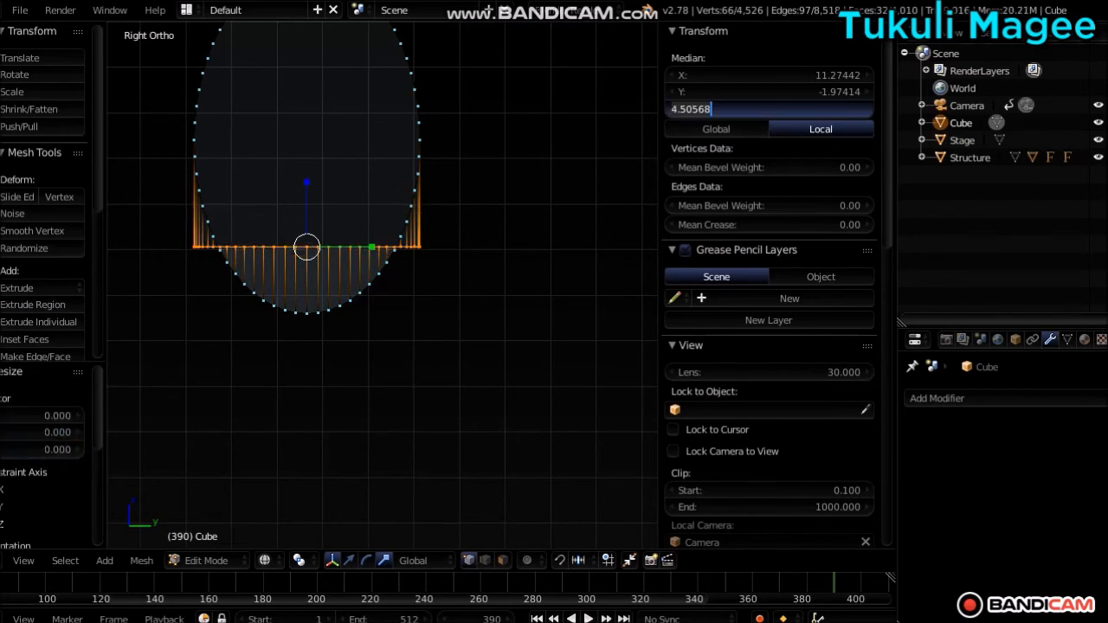
{"action": "type", "text": "-8"}
{"action": "key", "text": "Return"}
Step: Add a 64-vertex cylinder with radius 1 and depth 2, and set its local X, Y and Z to 0
{"action": "key", "text": "a"}
{"action": "key", "text": "z"}
{"action": "key", "text": "KP_1"}
{"action": "scroll", "coordinate": [382, 284], "scroll_direction": "down", "scroll_amount": 10}
{"action": "middle_click_drag", "start_coordinate": [382, 283], "coordinate": [303, 316]}
{"action": "key", "text": "KP_1"}
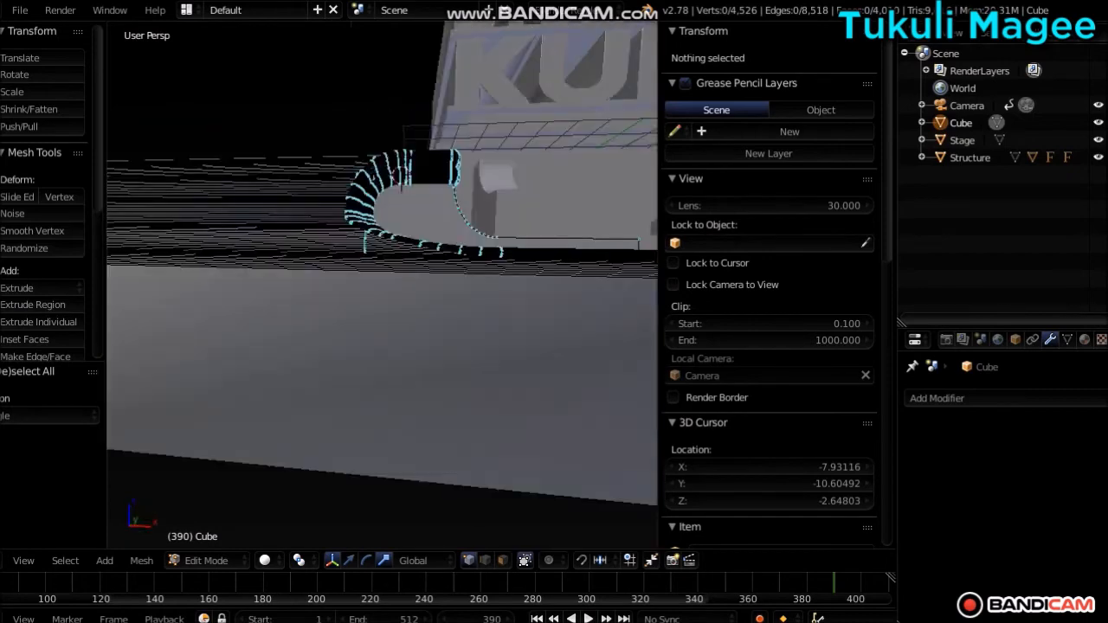
{"action": "scroll", "coordinate": [382, 284], "scroll_direction": "up", "scroll_amount": 3}
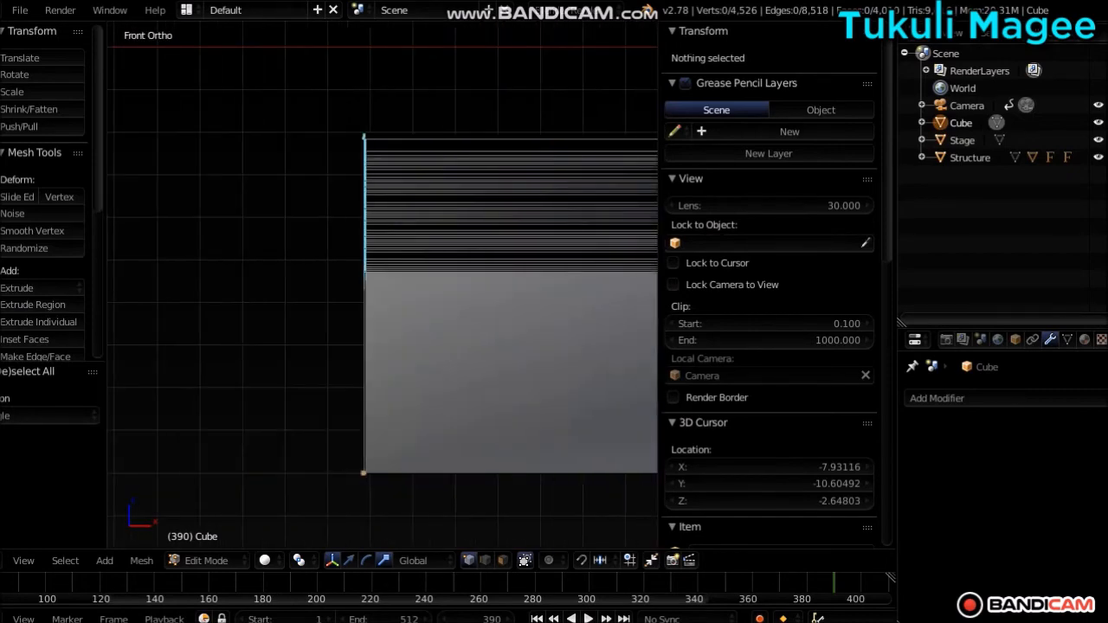
{"action": "key", "text": "z"}
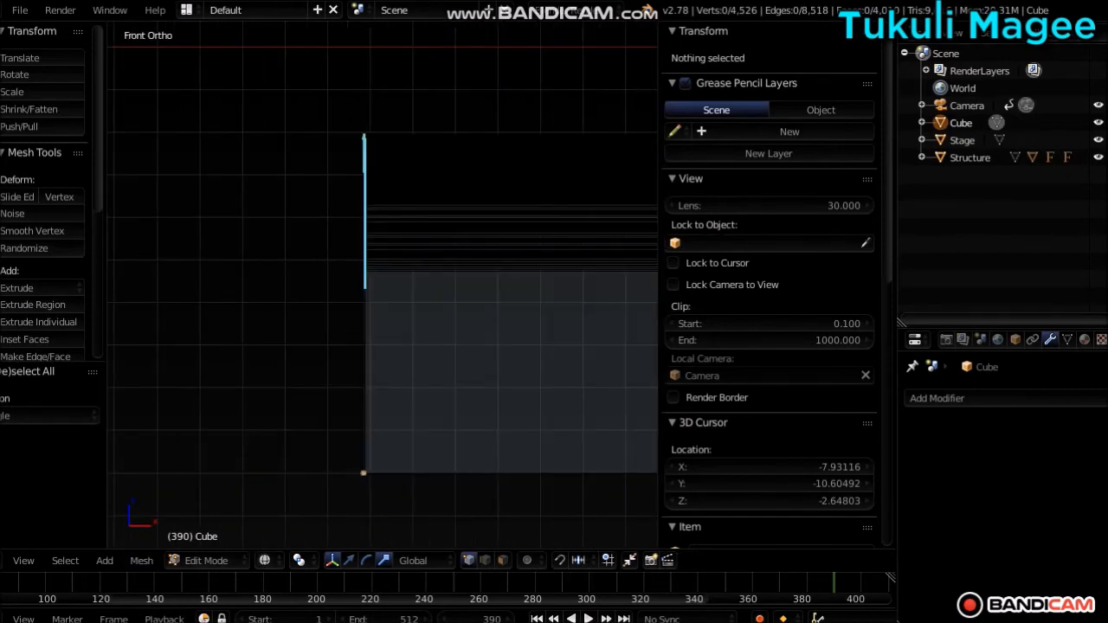
{"action": "left_click", "coordinate": [104, 560]}
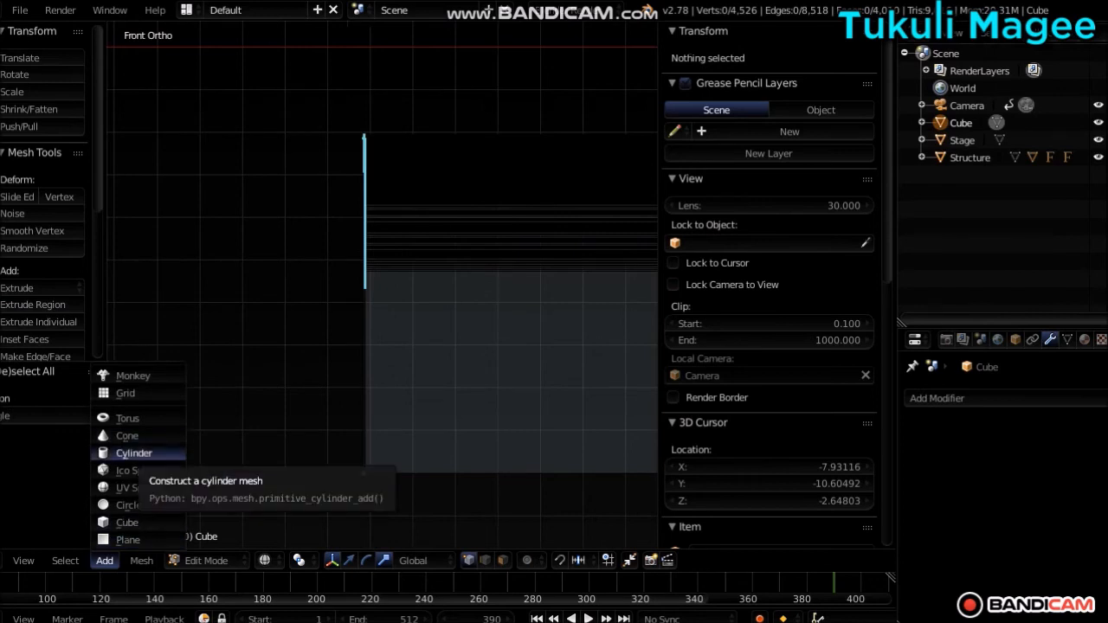
{"action": "left_click", "coordinate": [134, 456]}
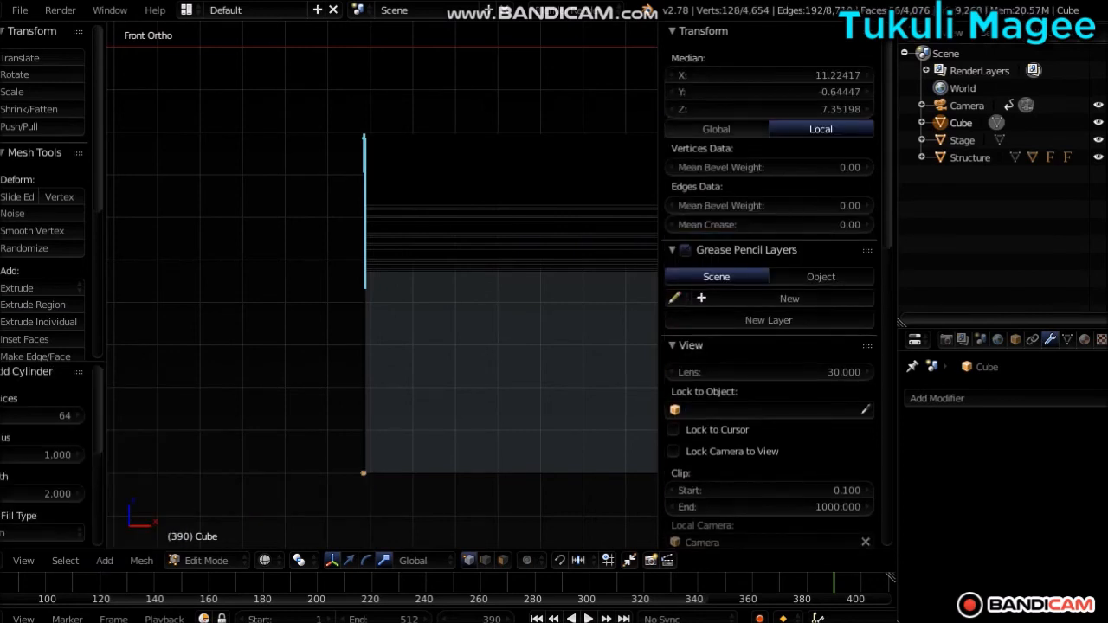
{"action": "left_click_drag", "start_coordinate": [767, 109], "coordinate": [767, 75]}
{"action": "type", "text": "0"}
{"action": "key", "text": "Return"}
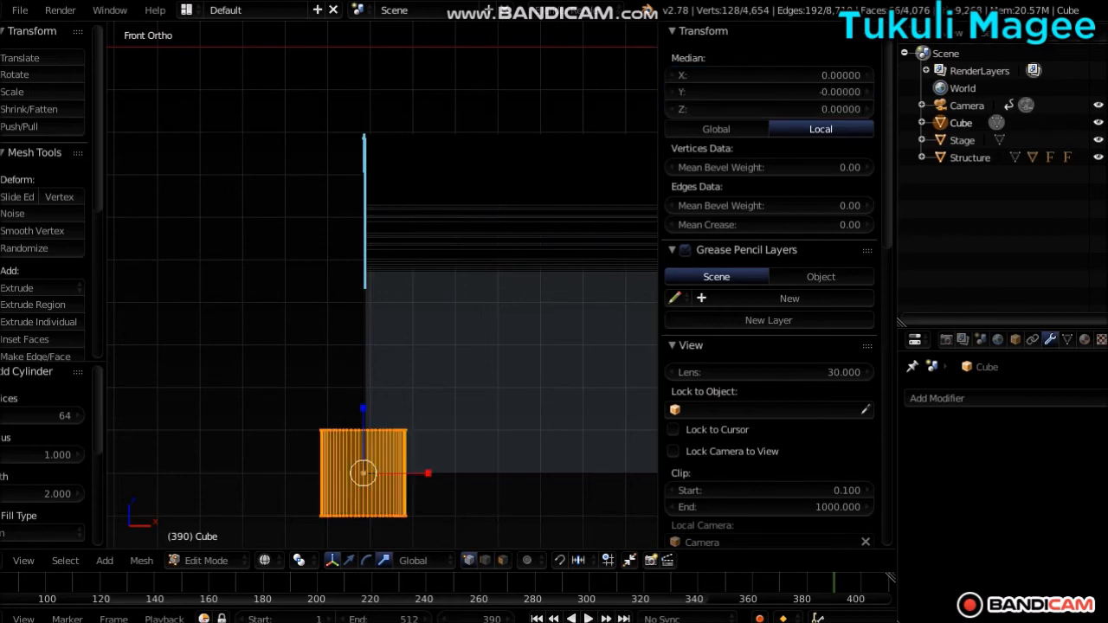
Step: Rotate the new cylinder 90° in the front view so its axis lies along X
{"action": "left_click", "coordinate": [367, 560]}
{"action": "key", "text": "r"}
{"action": "key", "text": "Return"}
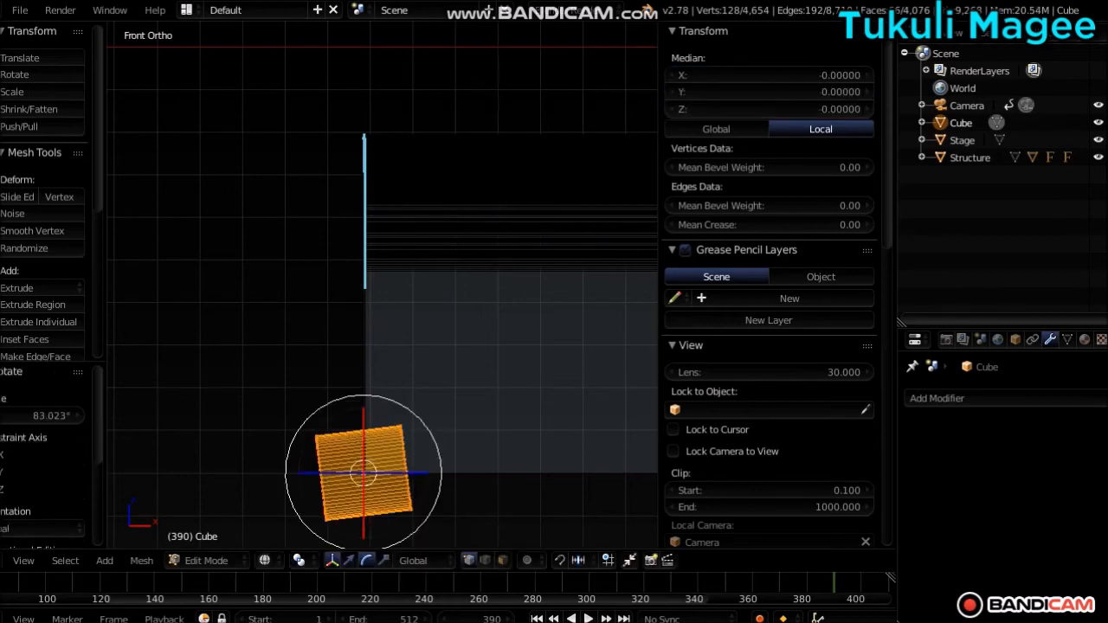
{"action": "left_click", "coordinate": [41, 415]}
{"action": "type", "text": "90"}
{"action": "key", "text": "Return"}
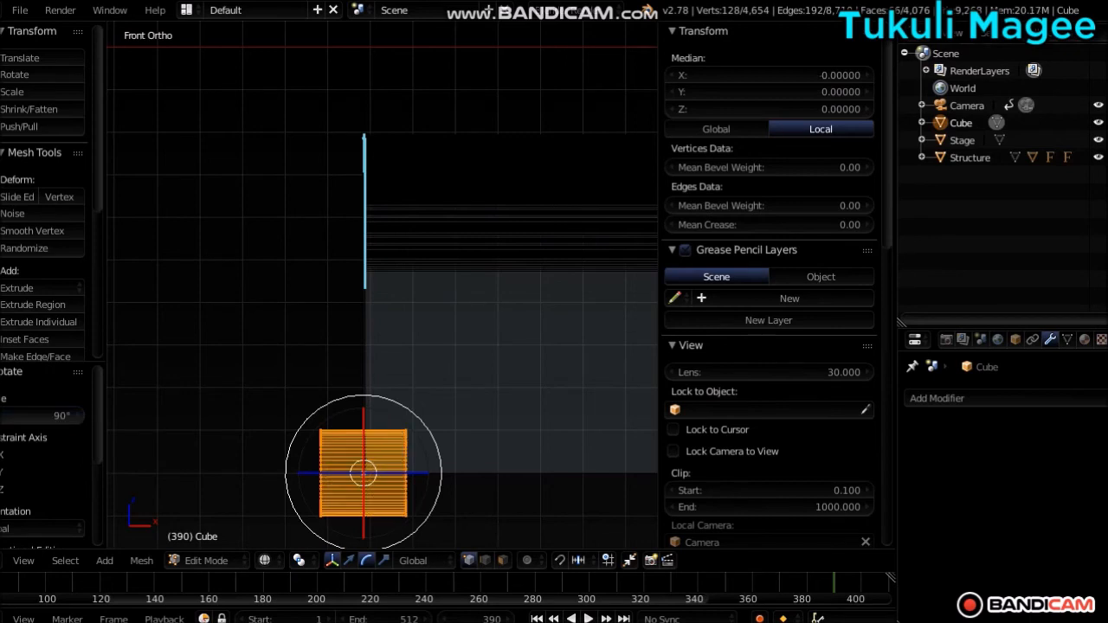
Step: Scale the new cylinder into a thin disc with factors of about 0.231 along X, 2.203 along Y and 2.443 along Z
{"action": "key", "text": "s"}
{"action": "key", "text": "x"}
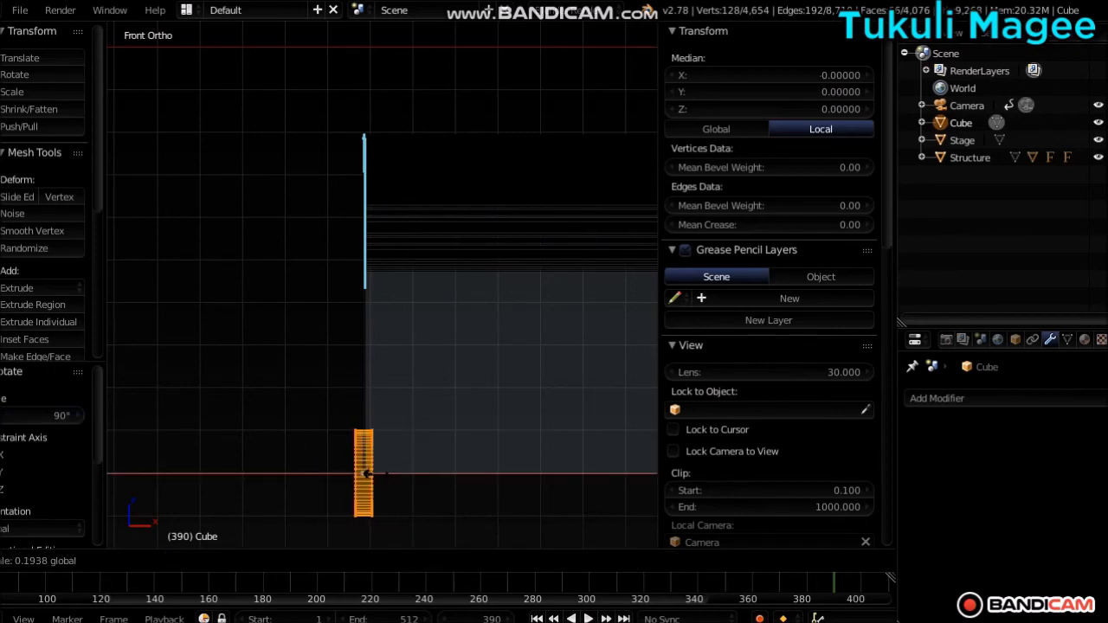
{"action": "left_click", "coordinate": [368, 474]}
{"action": "key", "text": "KP_3"}
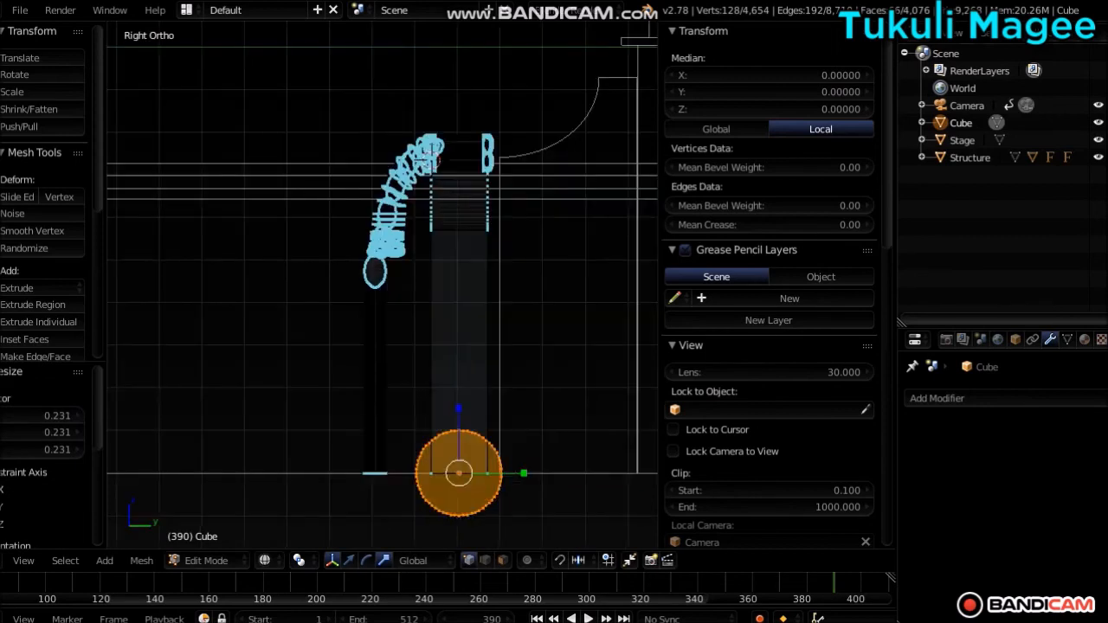
{"action": "key", "text": "s"}
{"action": "key", "text": "y"}
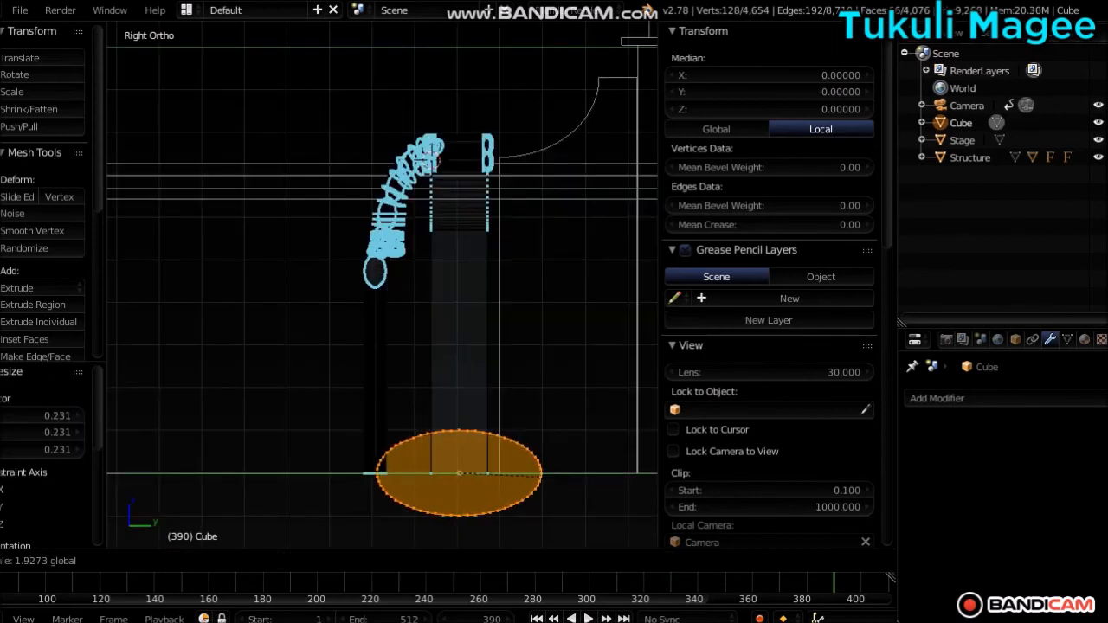
{"action": "key", "text": "Return"}
{"action": "key", "text": "s"}
{"action": "key", "text": "z"}
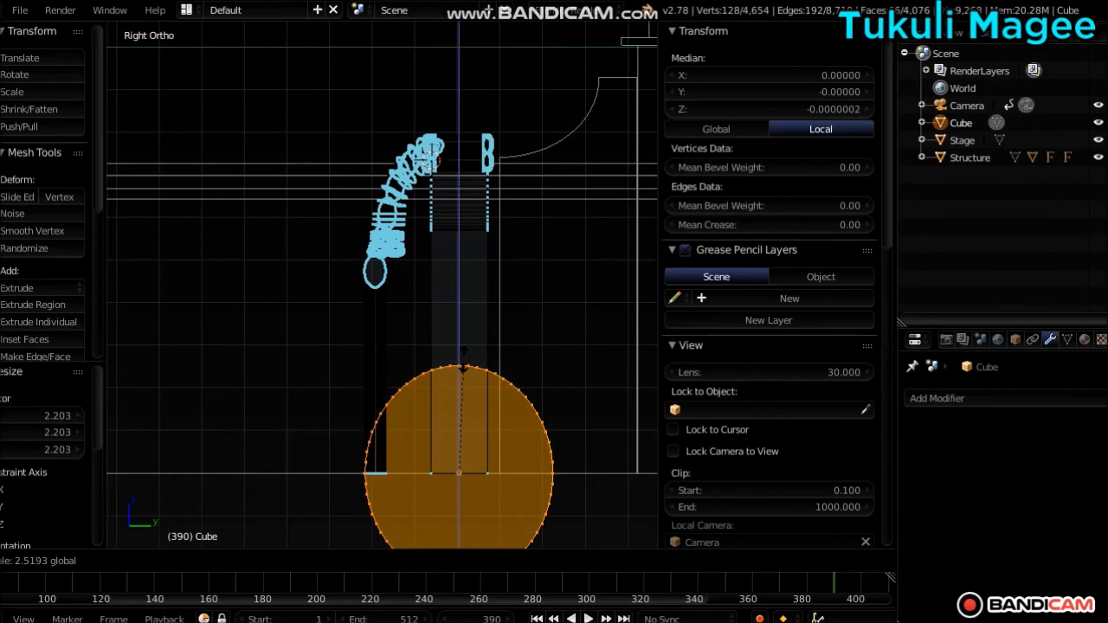
{"action": "key", "text": "Return"}
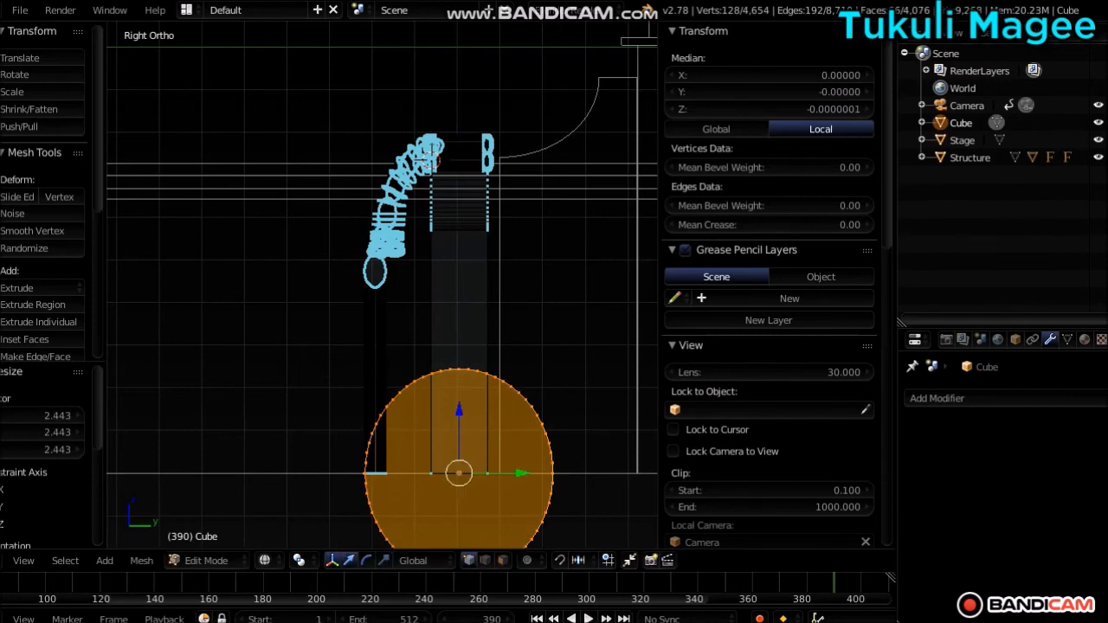
Step: Move the disc about -0.489 along Y and raise it to about local Z 12.087, above the rail
{"action": "key", "text": "g"}
{"action": "key", "text": "y"}
{"action": "key", "text": "Return"}
{"action": "key", "text": "g"}
{"action": "key", "text": "z"}
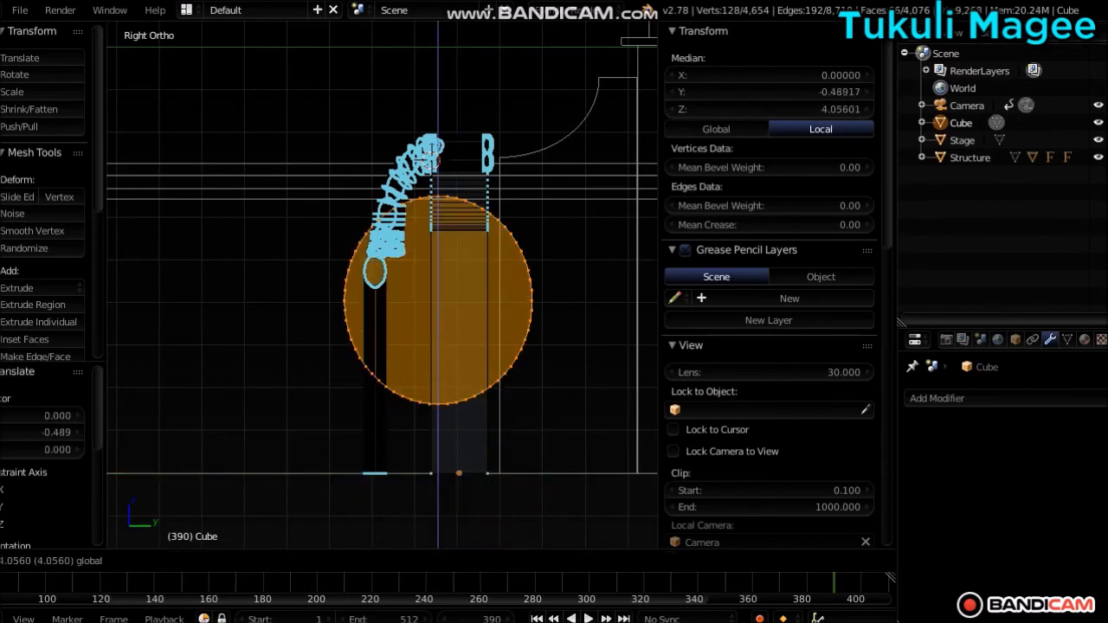
{"action": "key", "text": "Return"}
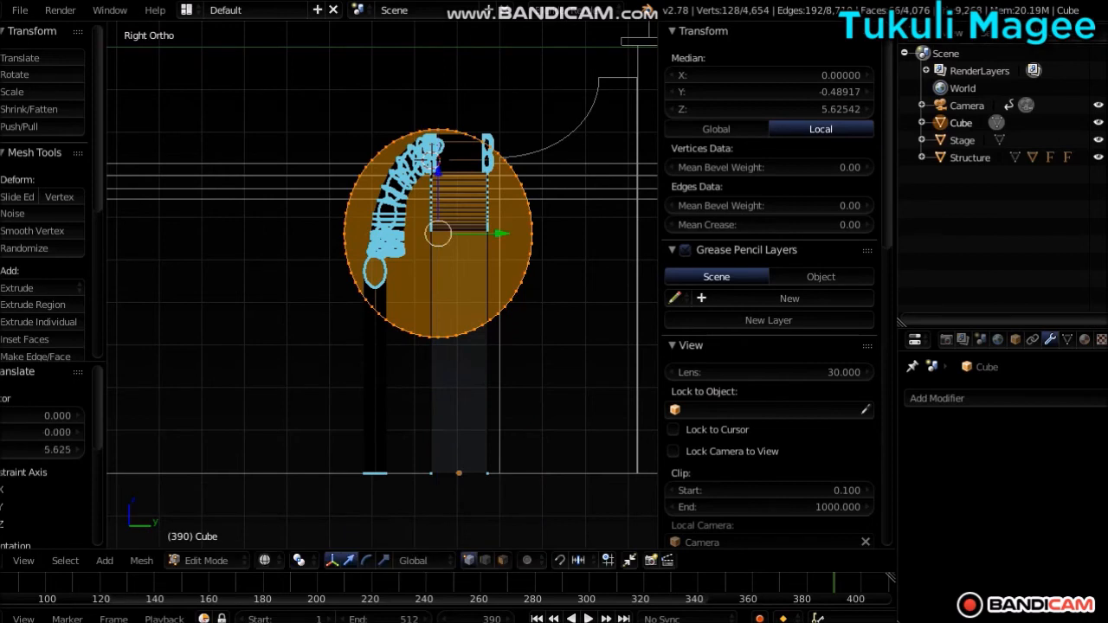
{"action": "key", "text": "g"}
{"action": "key", "text": "z"}
{"action": "key", "text": "Return"}
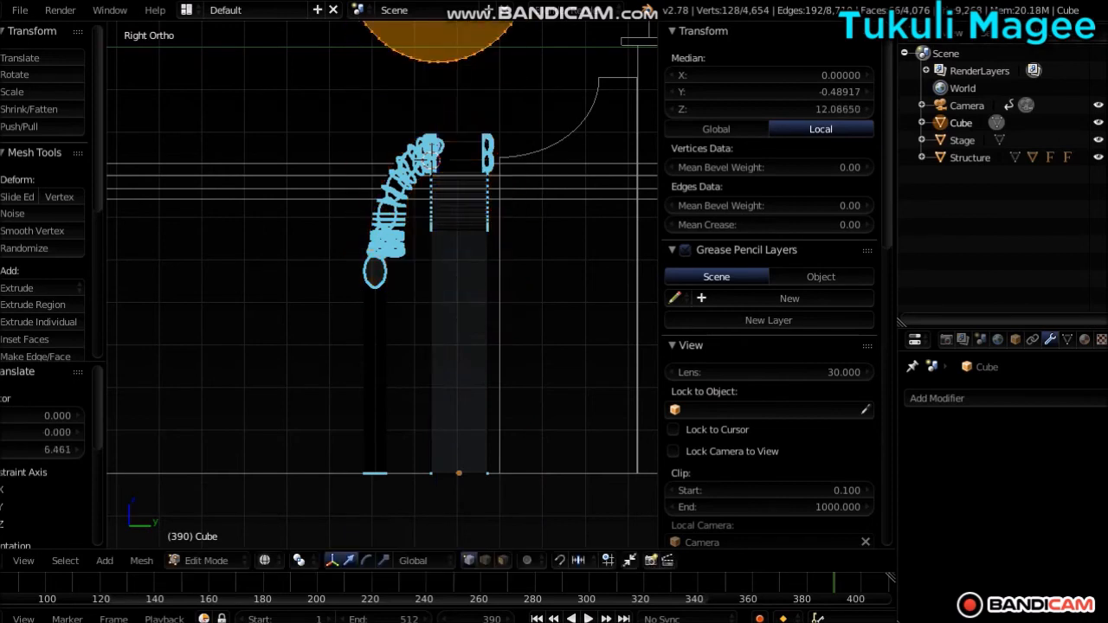
Step: Select the wall and rail end vertices inside the disc's span and shift them about 0.248 along X to its inner side
{"action": "key", "text": "KP_7"}
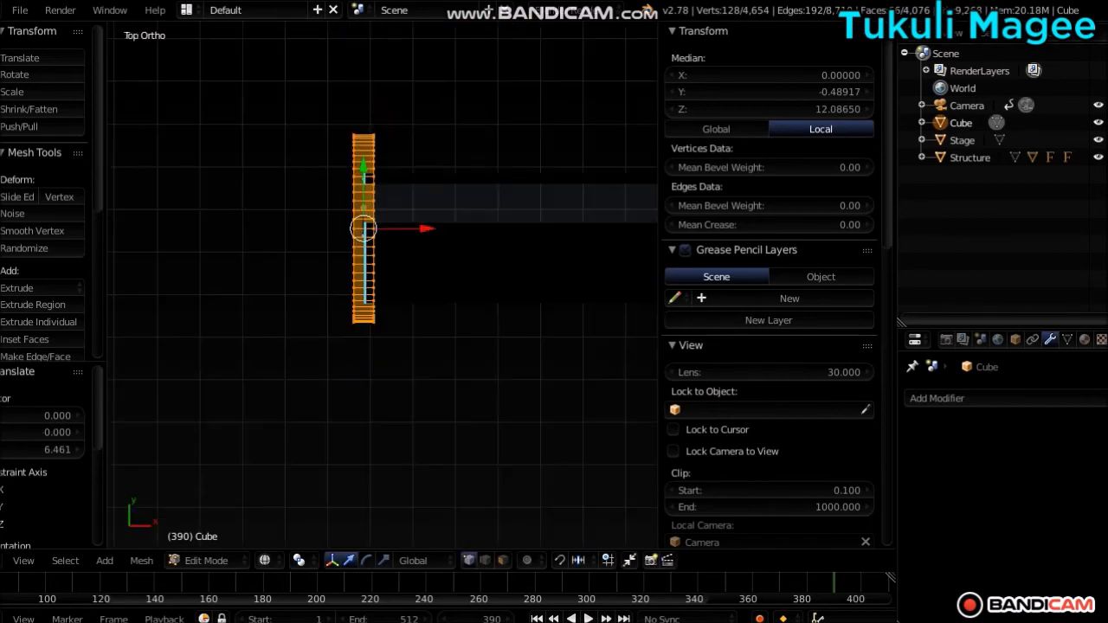
{"action": "scroll", "coordinate": [383, 286], "scroll_direction": "up", "scroll_amount": 3}
{"action": "key", "text": "a"}
{"action": "key", "text": "b"}
{"action": "left_click_drag", "start_coordinate": [340, 69], "coordinate": [367, 341]}
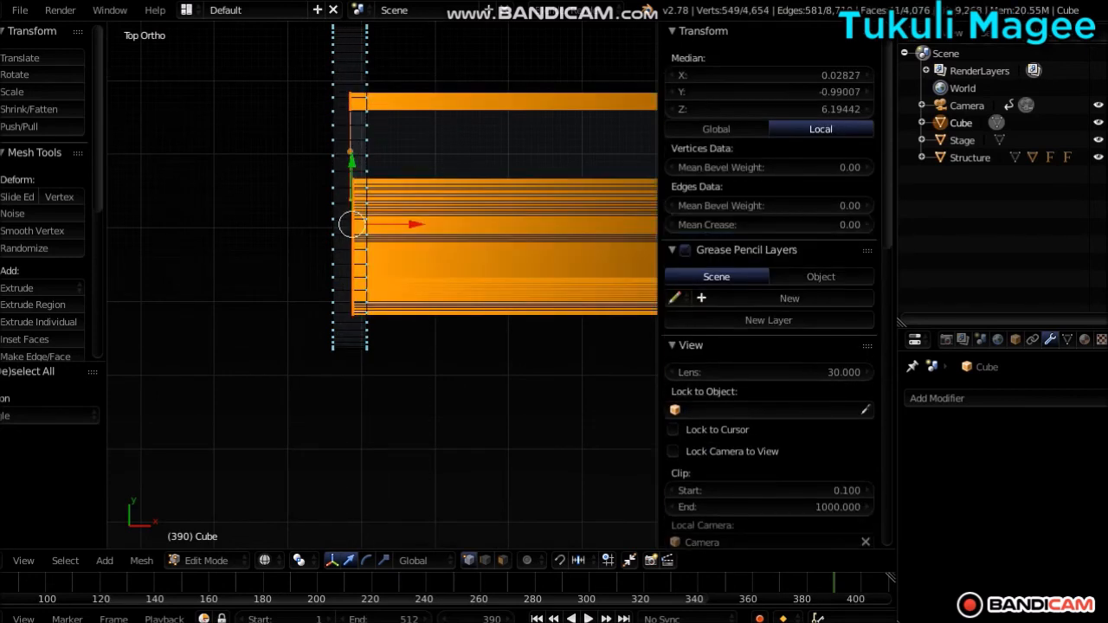
{"action": "key", "text": "g"}
{"action": "key", "text": "x"}
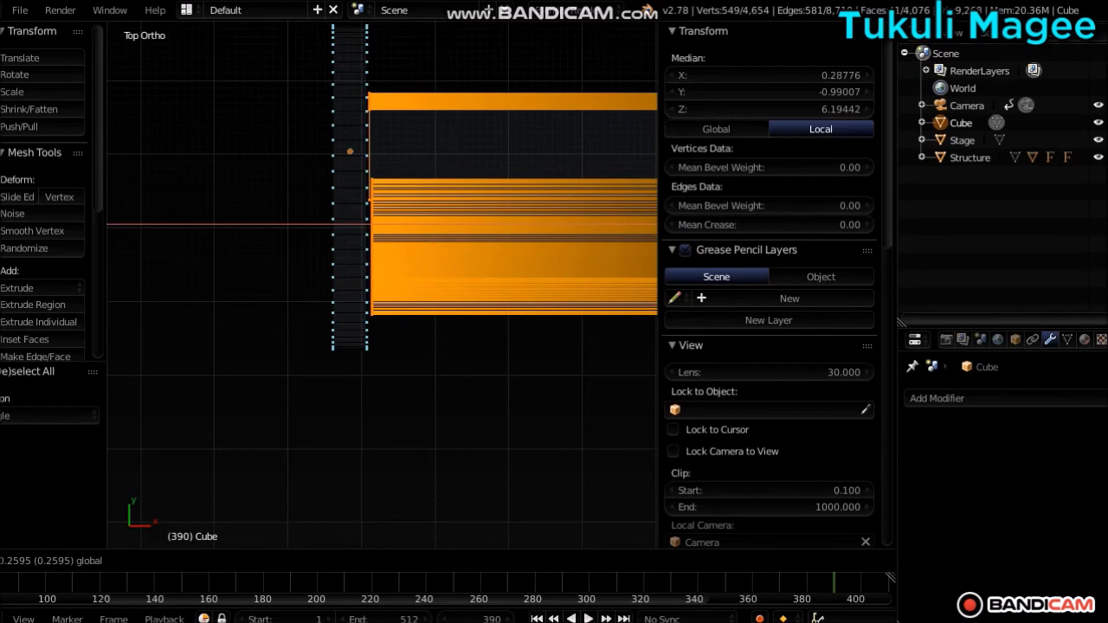
{"action": "key", "text": "Return"}
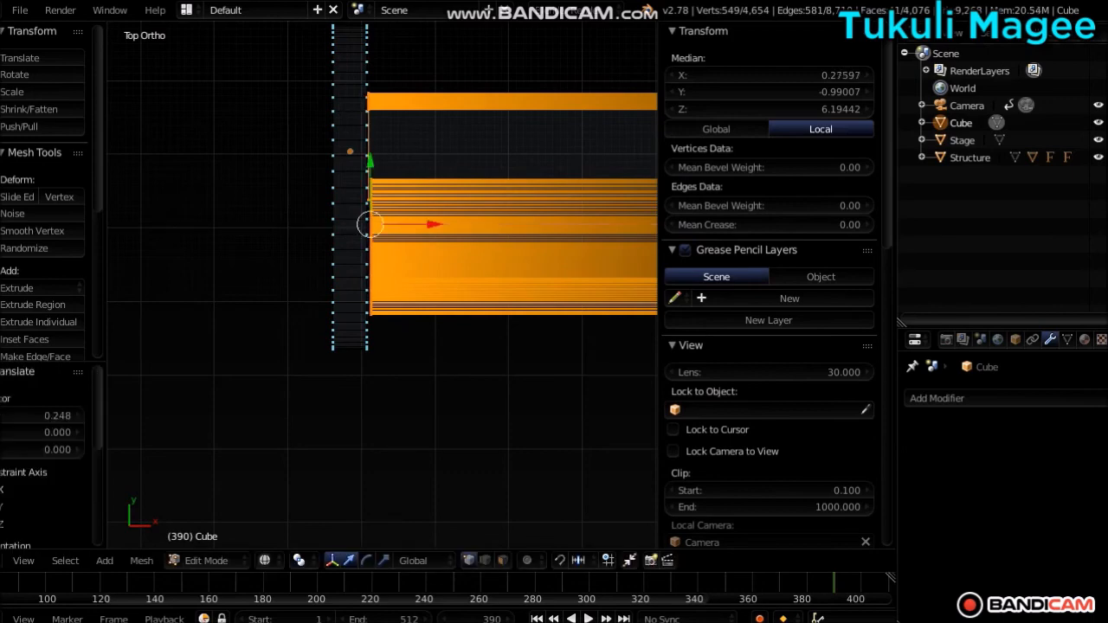
Step: Select the disc's cap face at local X 0.2306, extrude it in place and delete its vertices
{"action": "key", "text": "a"}
{"action": "key", "text": "KP_3"}
{"action": "scroll", "coordinate": [382, 285], "scroll_direction": "up", "scroll_amount": 20, "text": "shift"}
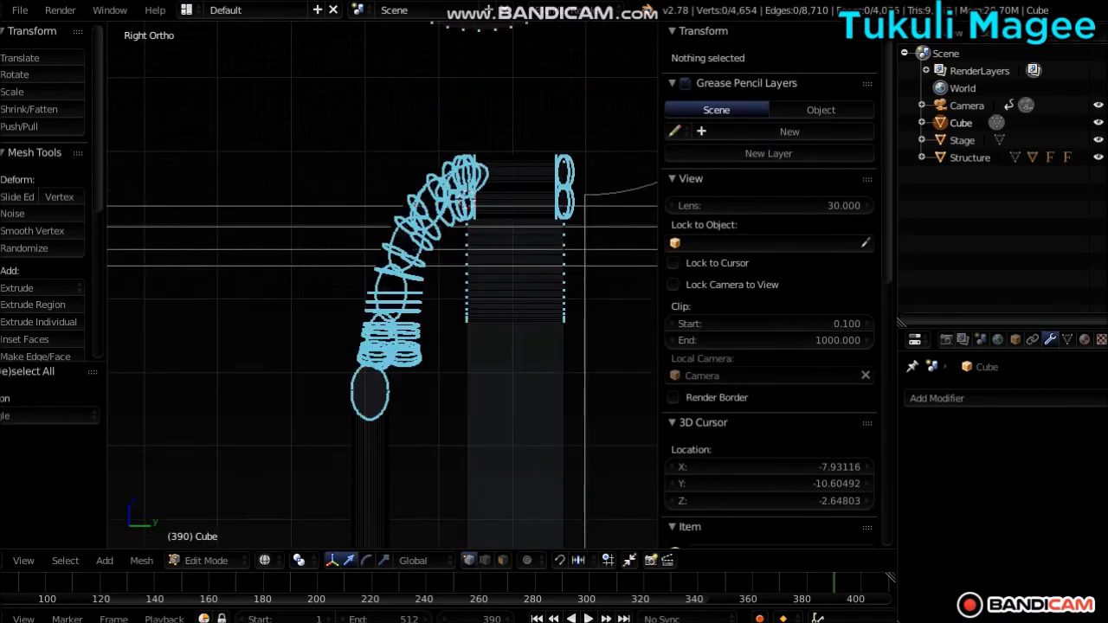
{"action": "scroll", "coordinate": [377, 488], "scroll_direction": "up", "scroll_amount": 2, "text": "ctrl"}
{"action": "scroll", "coordinate": [378, 488], "scroll_direction": "up", "scroll_amount": 4, "text": "shift"}
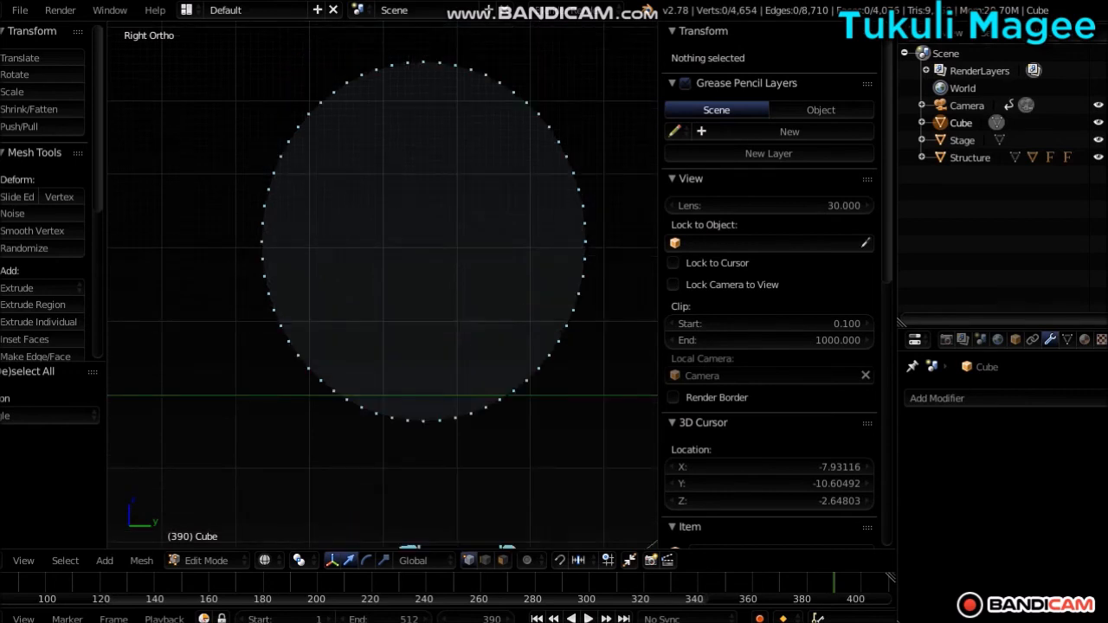
{"action": "key", "text": "b"}
{"action": "key", "text": "z"}
{"action": "key", "text": "KP_5"}
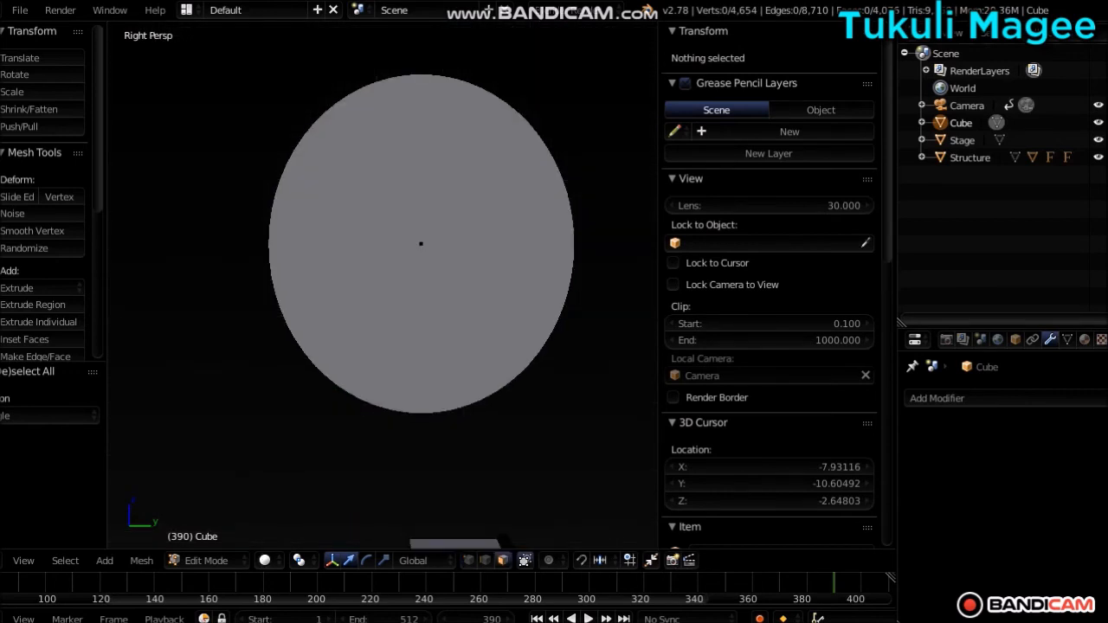
{"action": "key", "text": "a"}
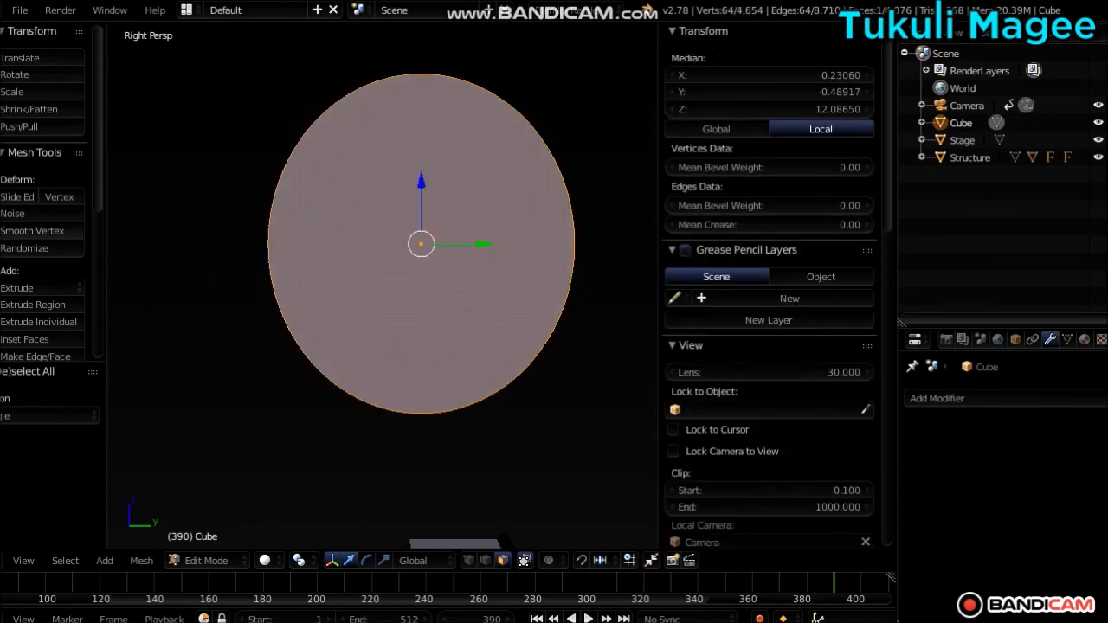
{"action": "key", "text": "e"}
{"action": "key", "text": "Escape"}
{"action": "key", "text": "x"}
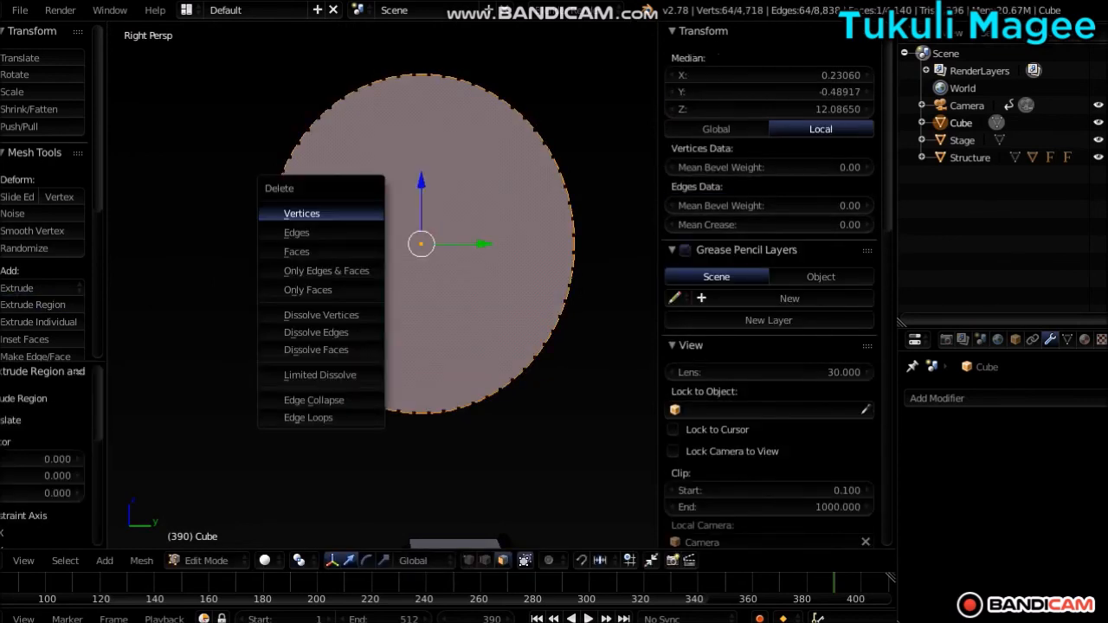
{"action": "left_click", "coordinate": [287, 213]}
Step: Select the disc's opposite cap, extrude it in place and delete its vertices to leave an open ring
{"action": "key", "text": "a"}
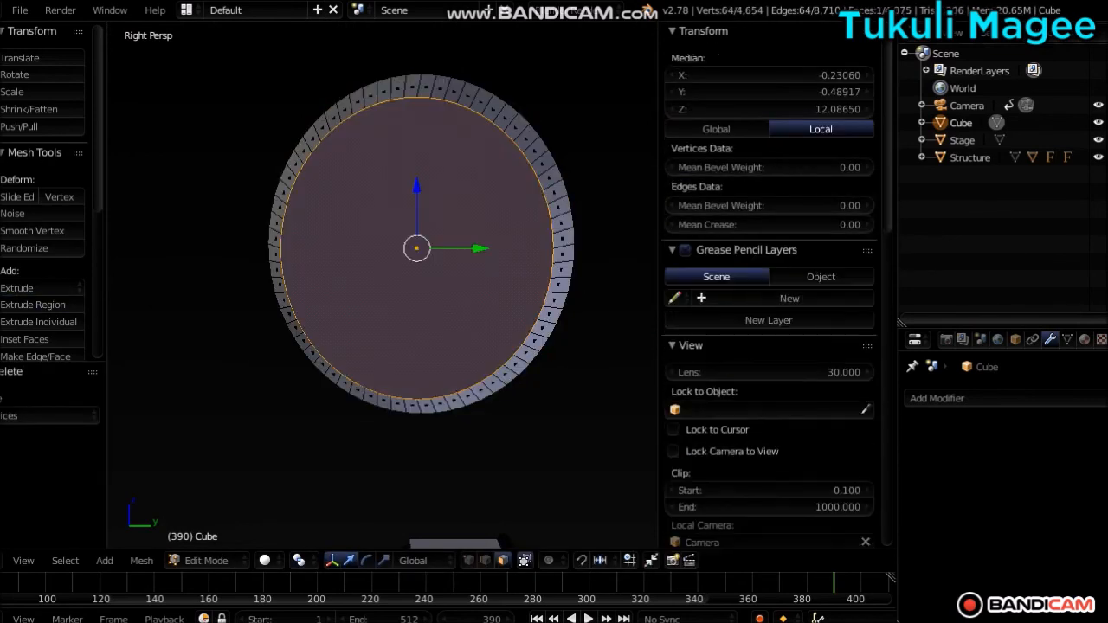
{"action": "key", "text": "e"}
{"action": "key", "text": "Escape"}
{"action": "key", "text": "x"}
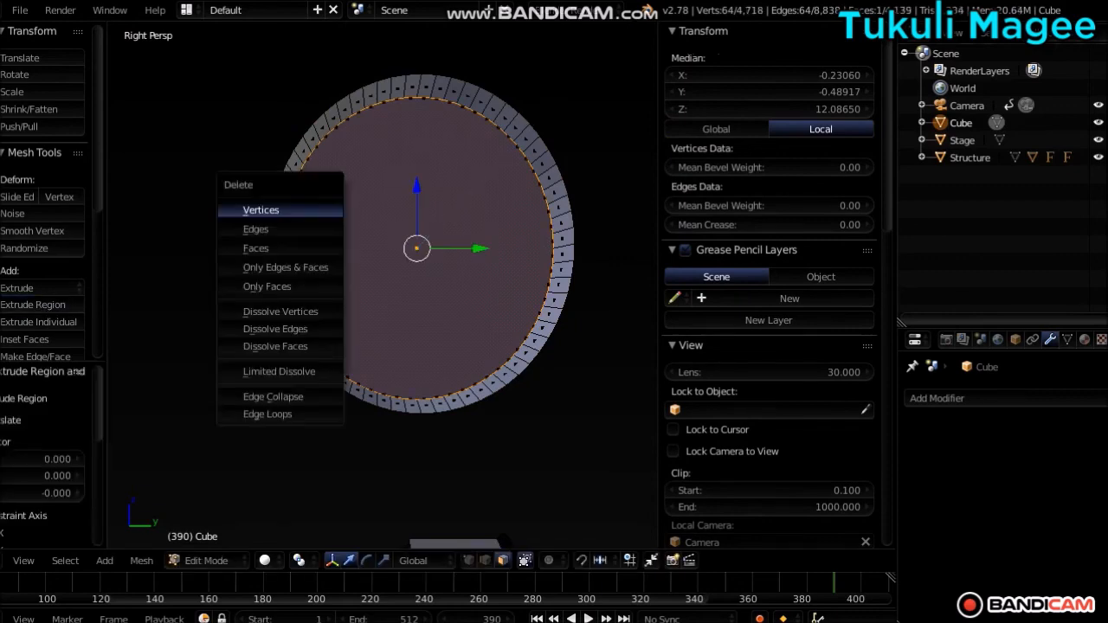
{"action": "left_click", "coordinate": [322, 210]}
Step: In wireframe vertex mode, select the half of the ring on its positive Y side and delete its vertices
{"action": "key", "text": "KP_7"}
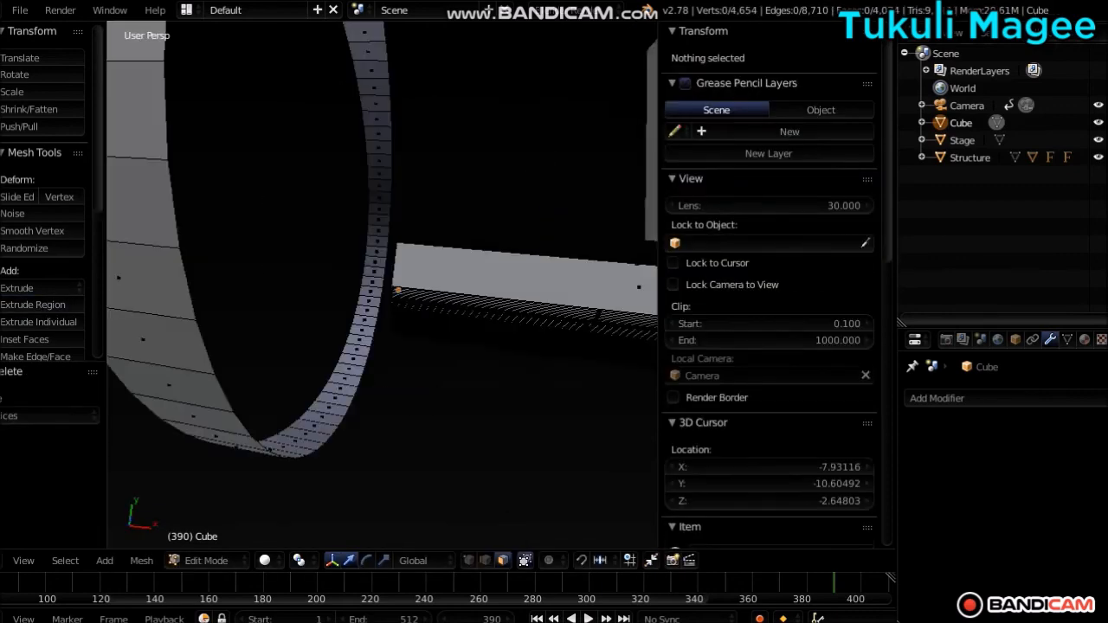
{"action": "key", "text": "KP_5"}
{"action": "key", "text": "z"}
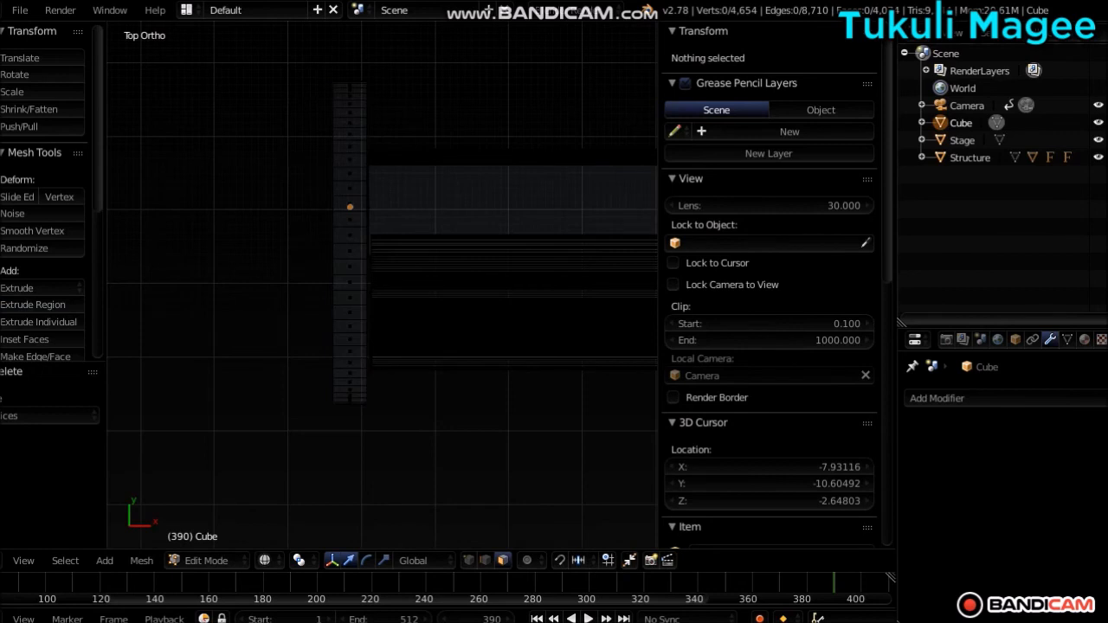
{"action": "key", "text": "ctrl+Tab"}
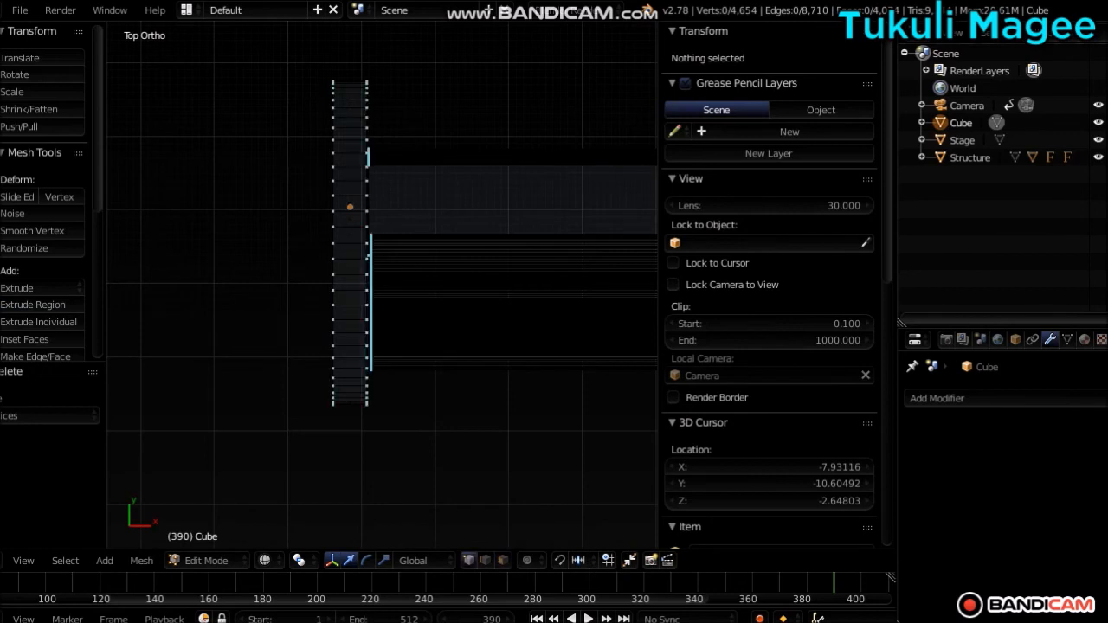
{"action": "key", "text": "KP_3"}
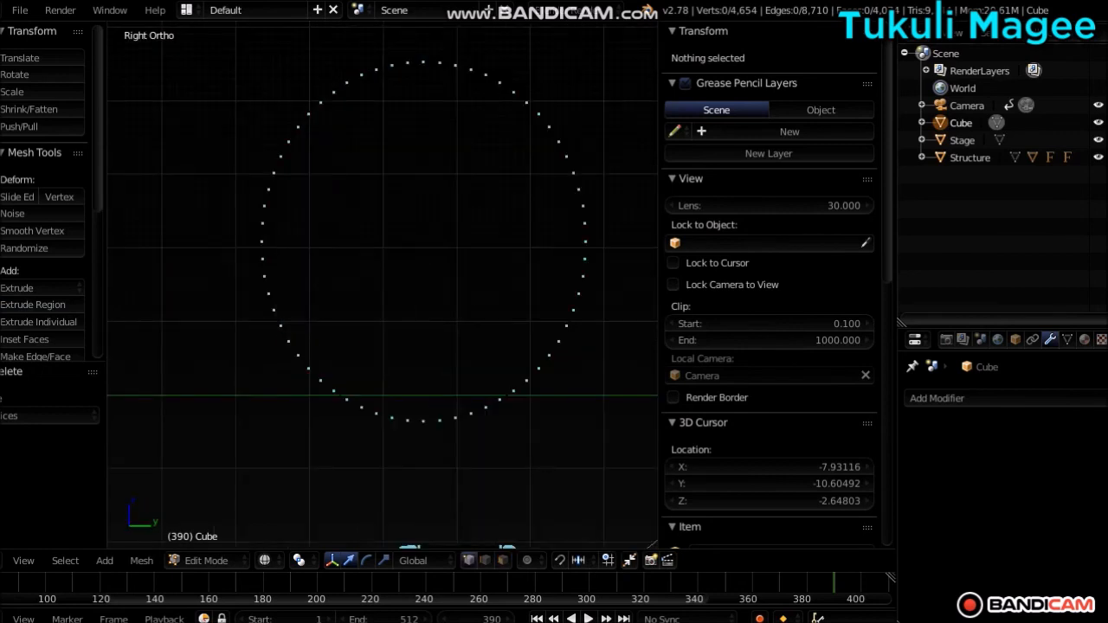
{"action": "key", "text": "b"}
{"action": "left_click_drag", "start_coordinate": [434, 35], "coordinate": [658, 471]}
{"action": "key", "text": "x"}
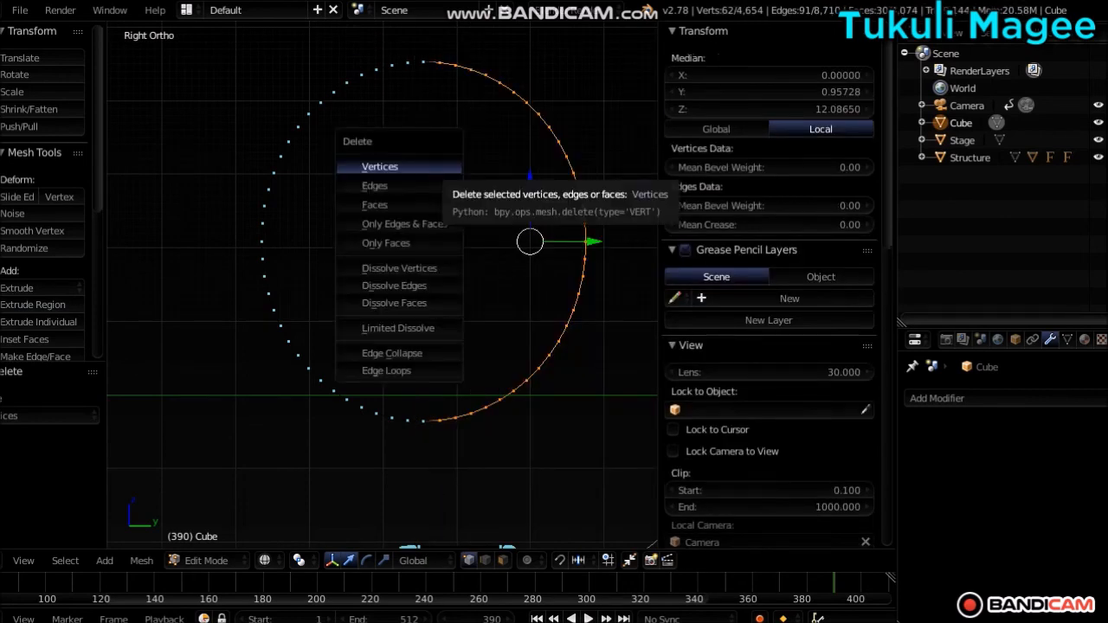
{"action": "left_click", "coordinate": [390, 166]}
Step: Select the lower part of the remaining half ring and delete its vertices, keeping only the upper quarter arc
{"action": "key", "text": "b"}
{"action": "left_click_drag", "start_coordinate": [197, 255], "coordinate": [554, 482]}
{"action": "key", "text": "x"}
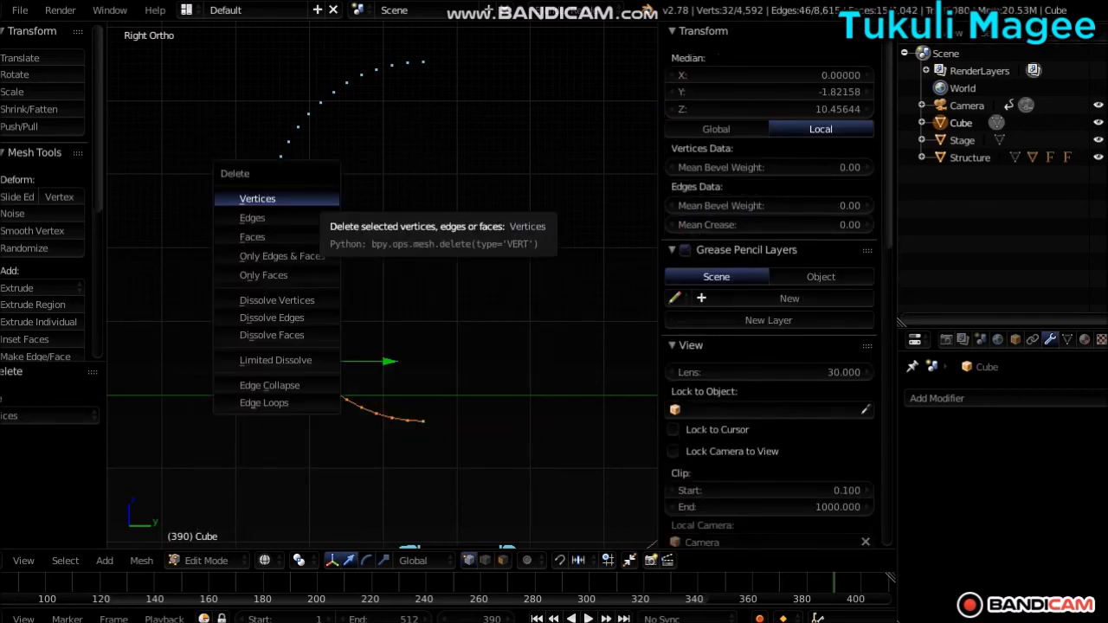
{"action": "left_click", "coordinate": [257, 198]}
Step: Extrude the arc's lower end edge straight down to local Z 0 and clear the selection
{"action": "key", "text": "b"}
{"action": "left_click_drag", "start_coordinate": [203, 236], "coordinate": [270, 251]}
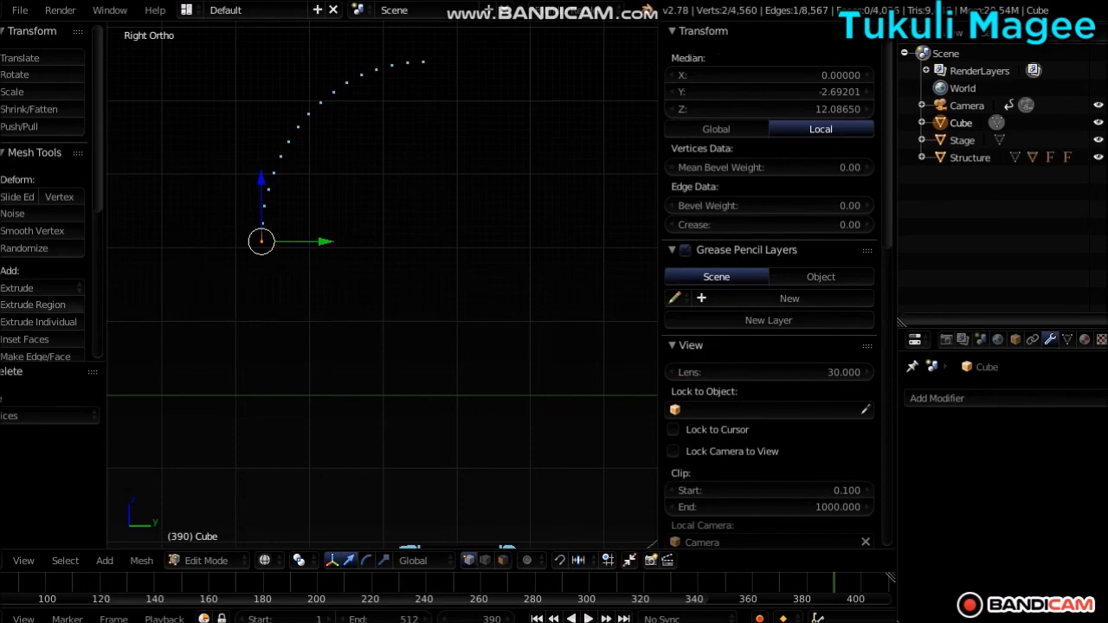
{"action": "key", "text": "e"}
{"action": "left_click", "coordinate": [768, 110]}
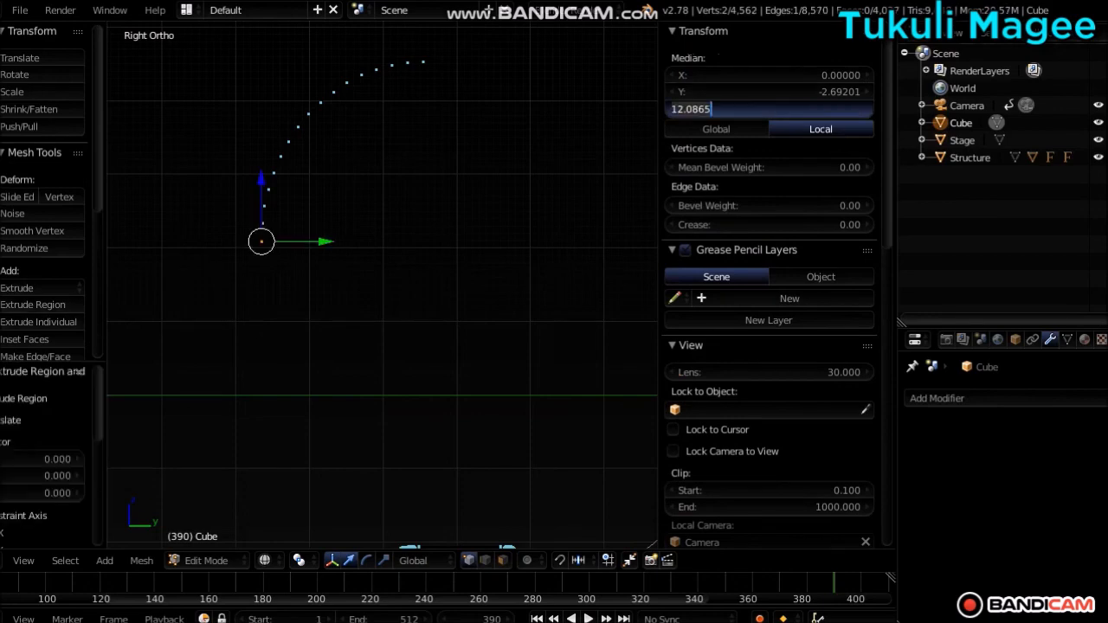
{"action": "type", "text": "0"}
{"action": "key", "text": "Return"}
{"action": "key", "text": "a"}
Step: Extrude the arc's top end edge along positive Y to about local Y 2.853
{"action": "key", "text": "b"}
{"action": "left_click_drag", "start_coordinate": [449, 113], "coordinate": [415, 23]}
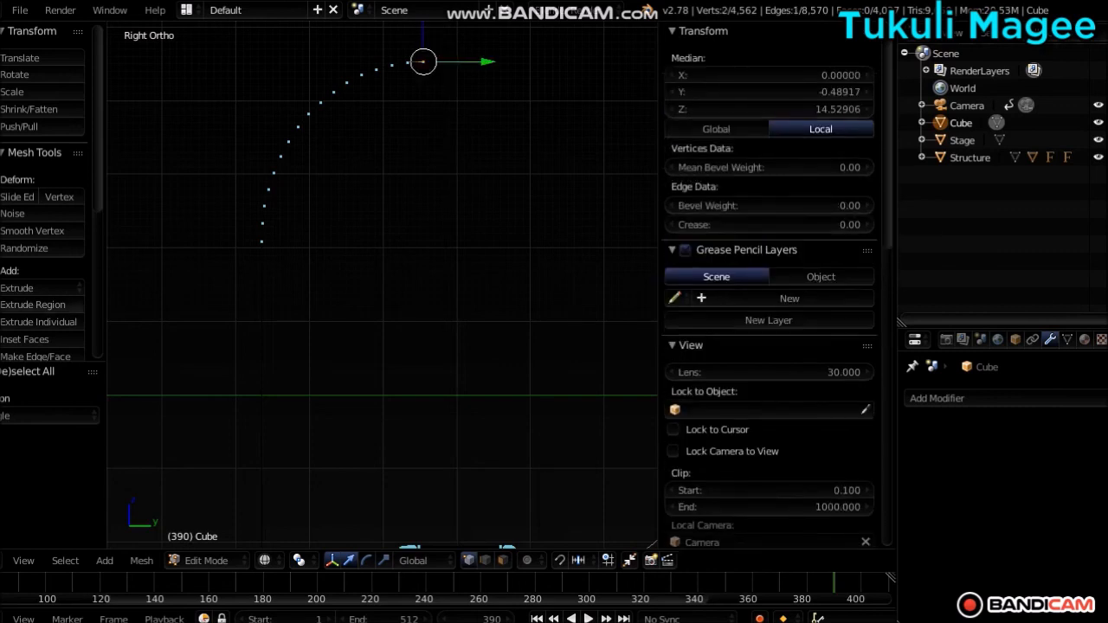
{"action": "key", "text": "e"}
{"action": "left_click_drag", "start_coordinate": [422, 61], "coordinate": [614, 61]}
{"action": "key", "text": "KP_7"}
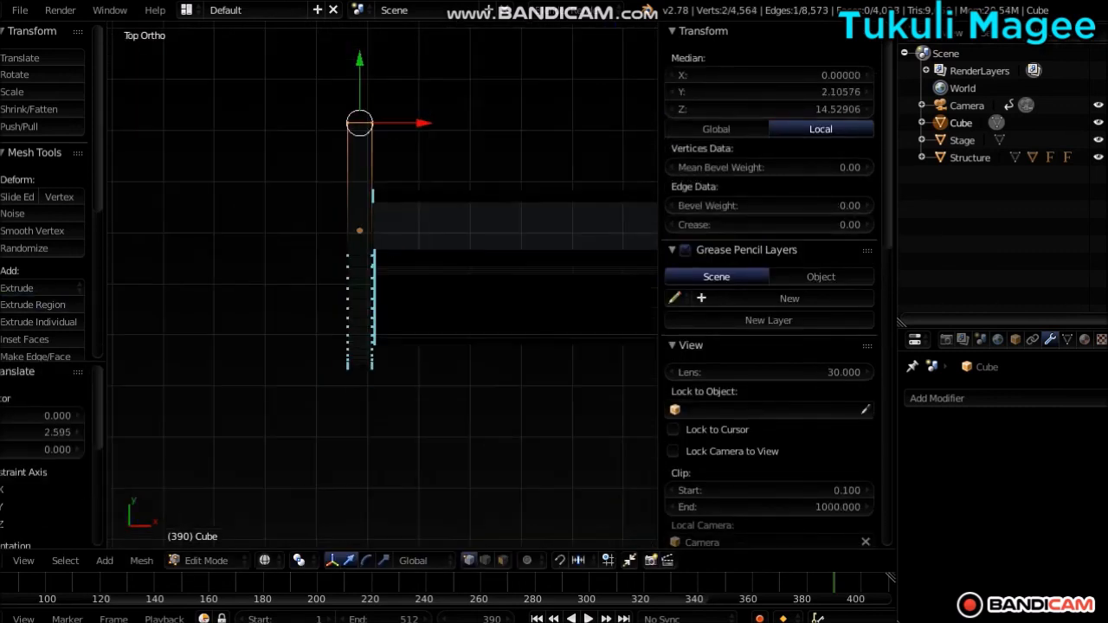
{"action": "left_click_drag", "start_coordinate": [359, 61], "coordinate": [359, 32]}
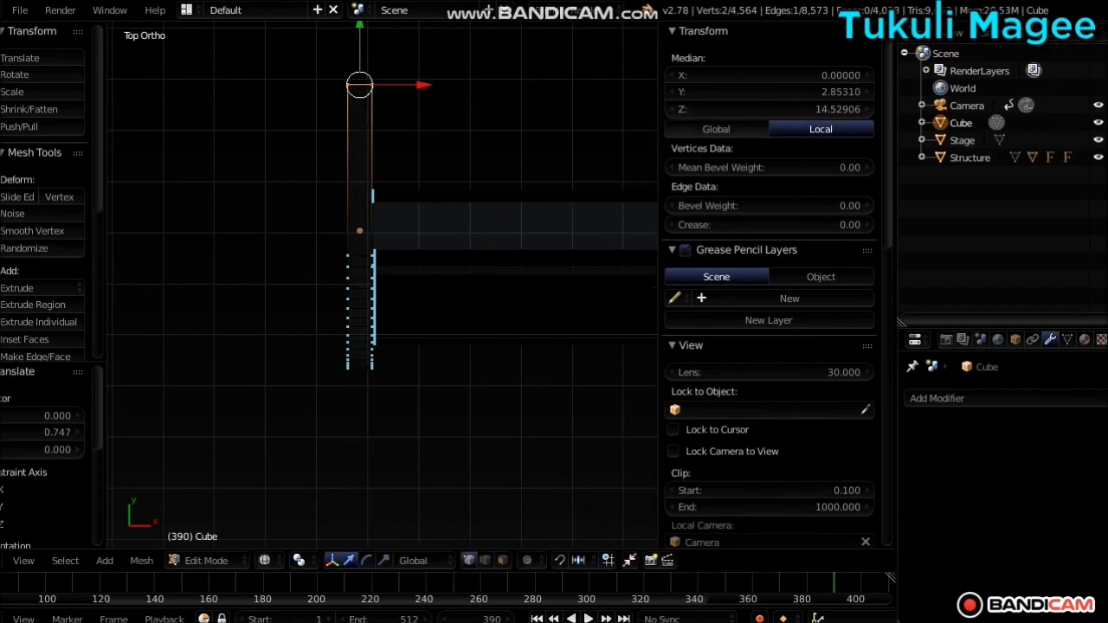